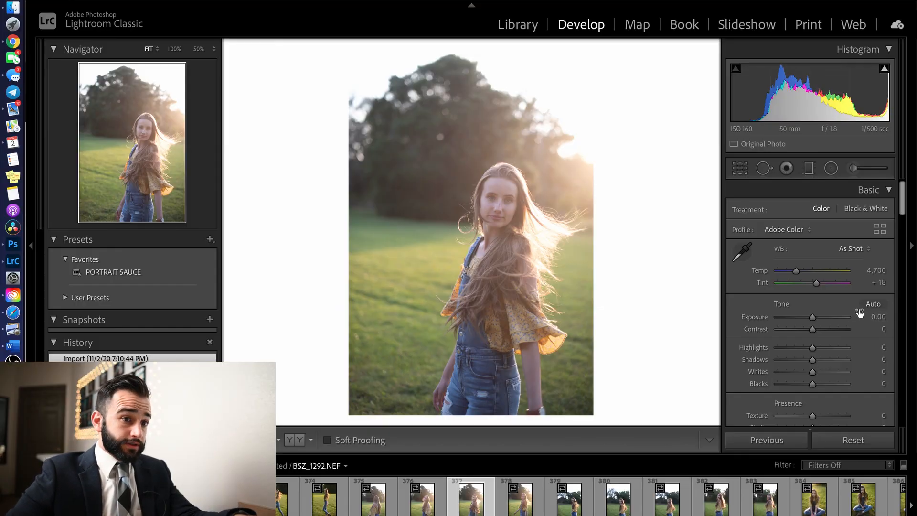
Set Exposure to −0.10, Highlights to −80 and Shadows to +100, and try Blacks at −61 before resetting it
drag(815, 319, 875, 359)
drag(811, 387, 792, 387)
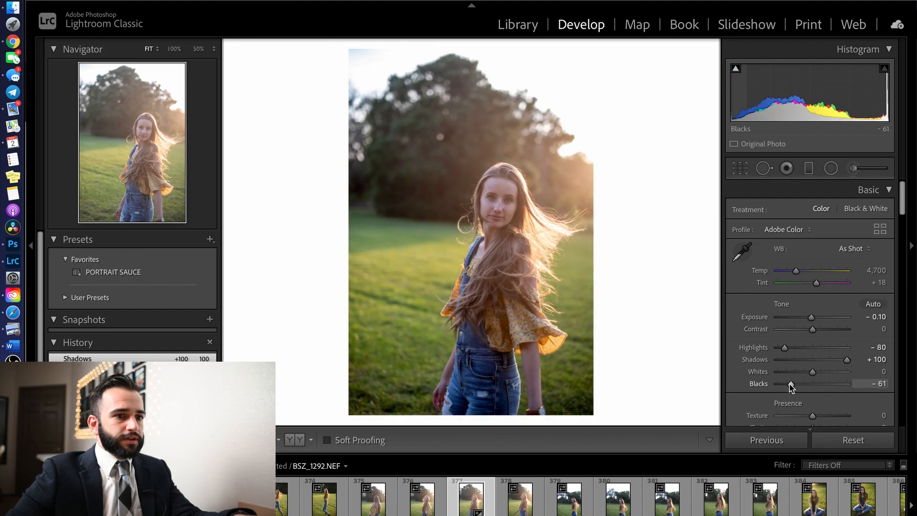
mouse_move(792, 387)
mouse_down()
mouse_move(800, 385)
mouse_move(793, 387)
mouse_up()
double_click(791, 386)
Try darkening the photo with Contrast +62 and Exposure −0.90, then with +66 and −0.65, resetting both sliders each time
mouse_move(812, 329)
mouse_down()
mouse_move(834, 331)
mouse_move(806, 321)
mouse_up()
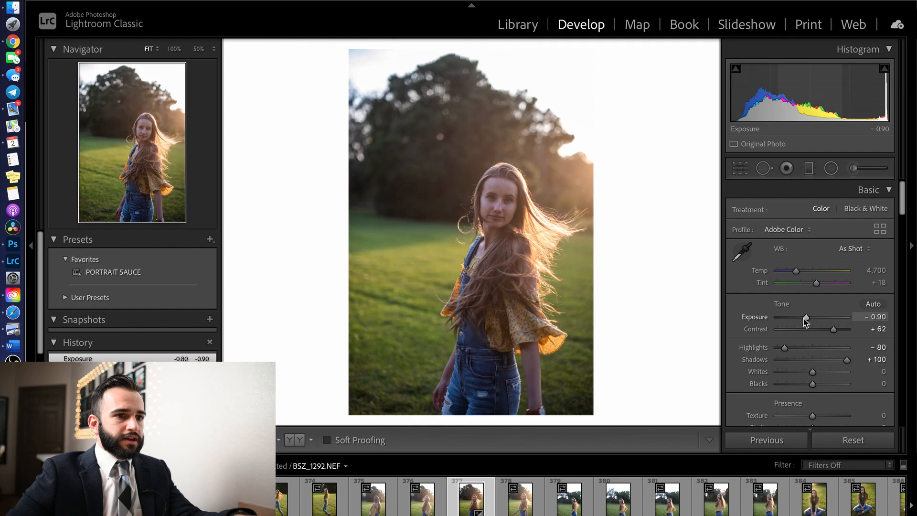
double_click(806, 318)
double_click(833, 330)
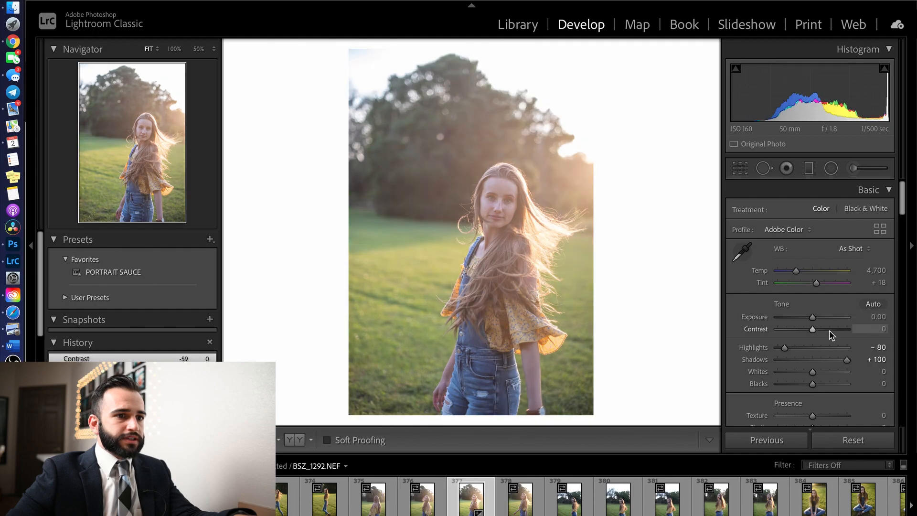
mouse_move(813, 330)
mouse_down()
mouse_move(837, 330)
mouse_move(807, 322)
mouse_up()
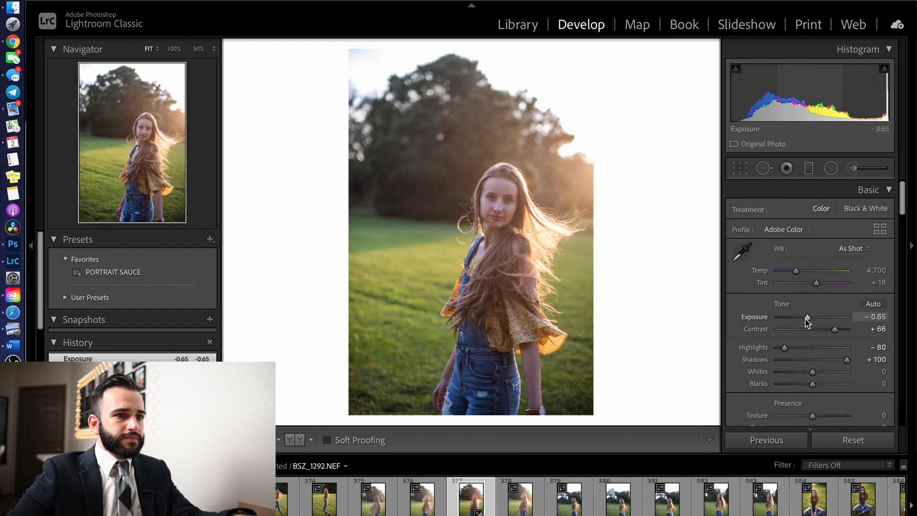
double_click(807, 317)
double_click(836, 330)
Lower Blacks to −73 and raise Exposure to +0.20
drag(813, 385, 787, 385)
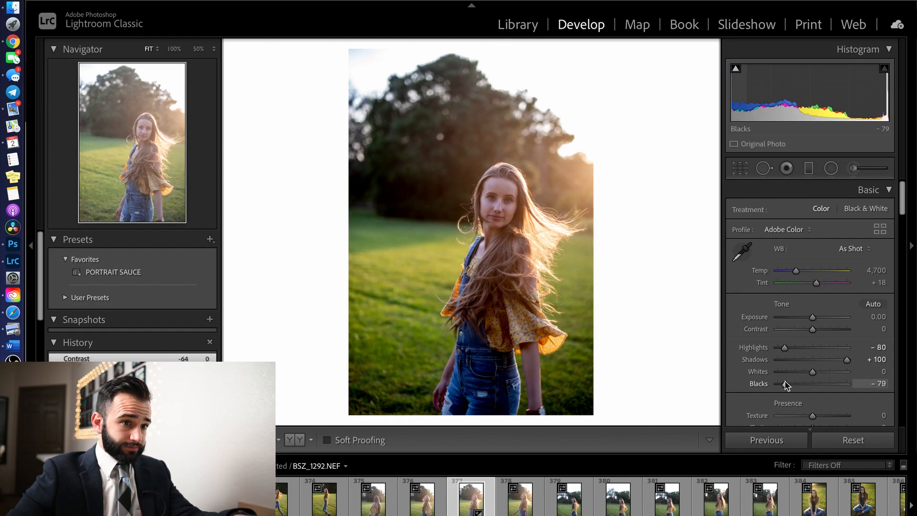
drag(786, 385, 789, 385)
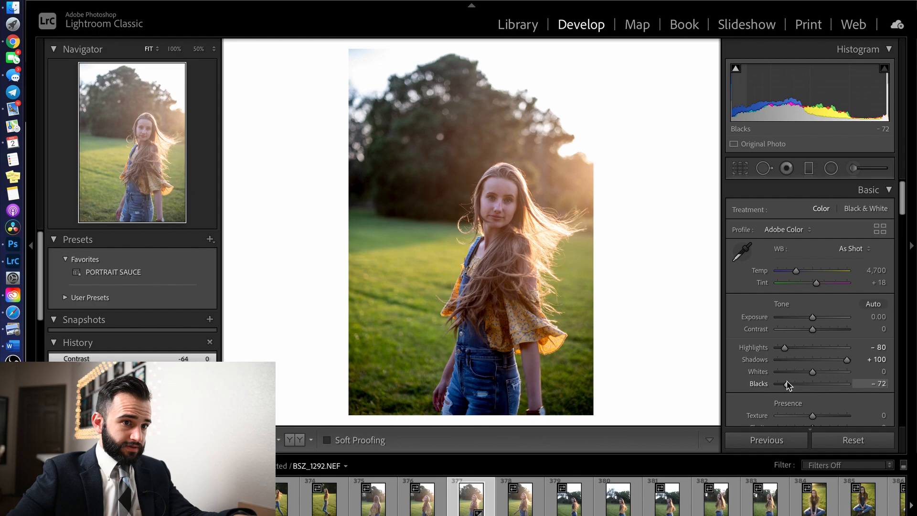
drag(788, 385, 788, 386)
drag(813, 317, 814, 317)
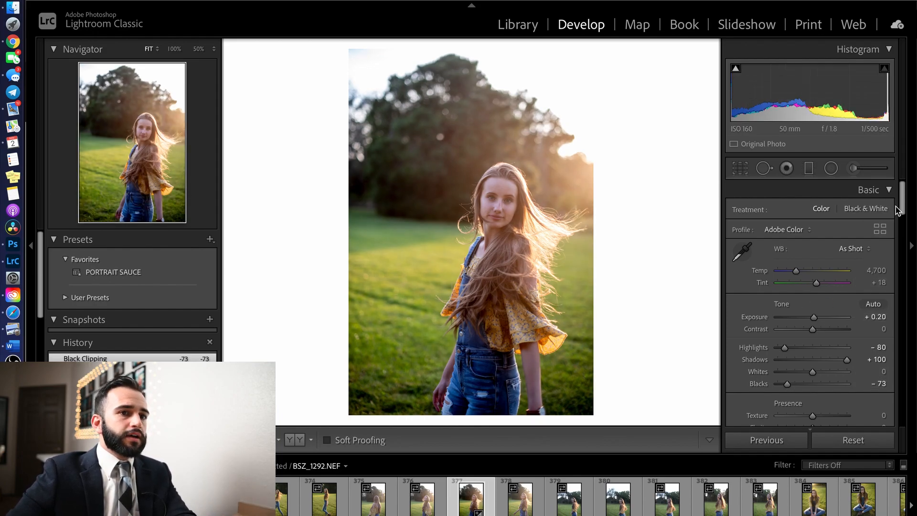
Set both Clarity and Dehaze to +15
drag(902, 203, 900, 238)
scroll(850, 245, up, 3)
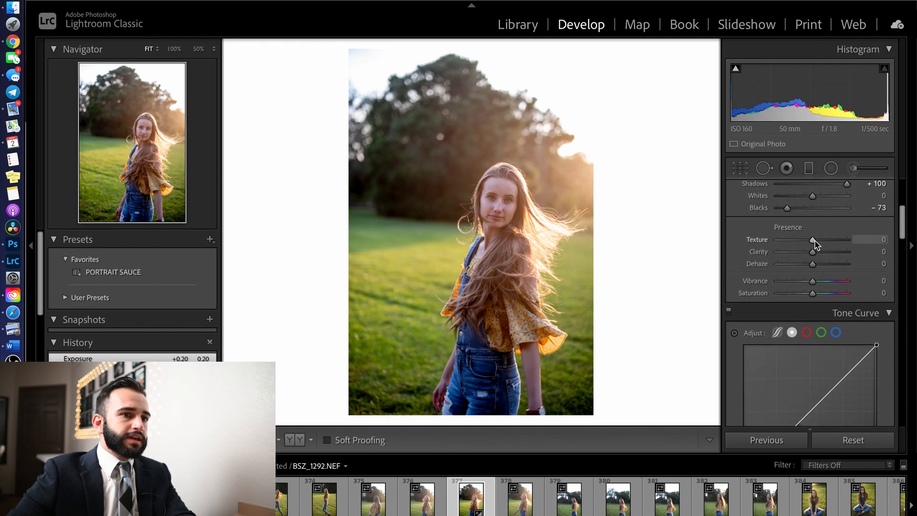
drag(812, 253, 817, 267)
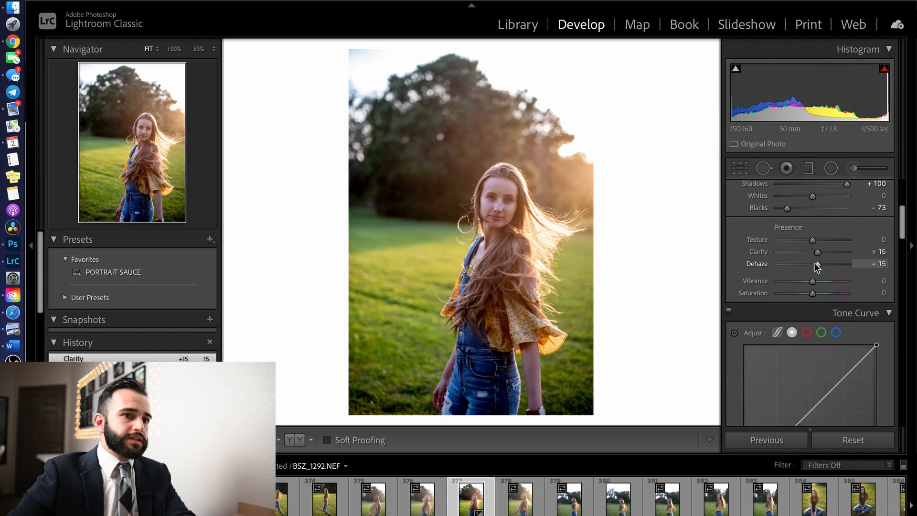
Shape an S-curve on the RGB tone curve and lift its black point to about 0/28
scroll(822, 306, down, 3)
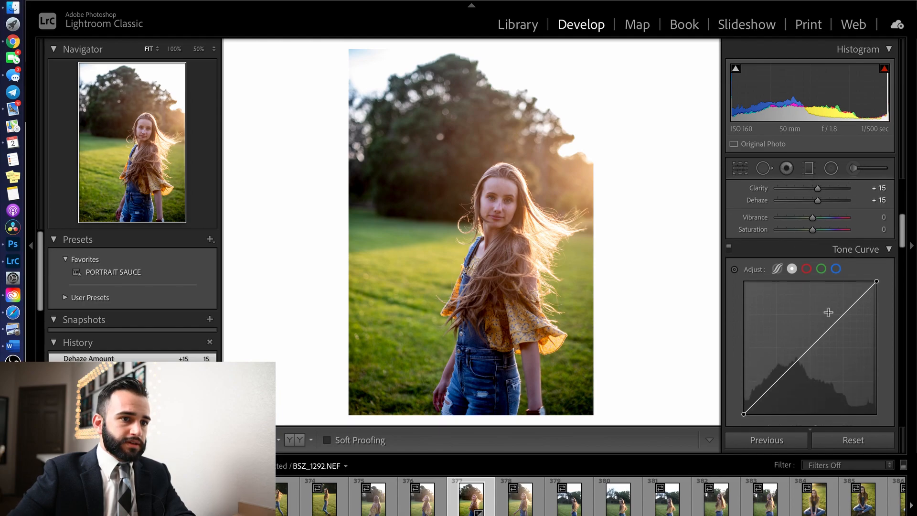
drag(846, 323, 842, 310)
drag(774, 379, 779, 384)
drag(744, 414, 734, 399)
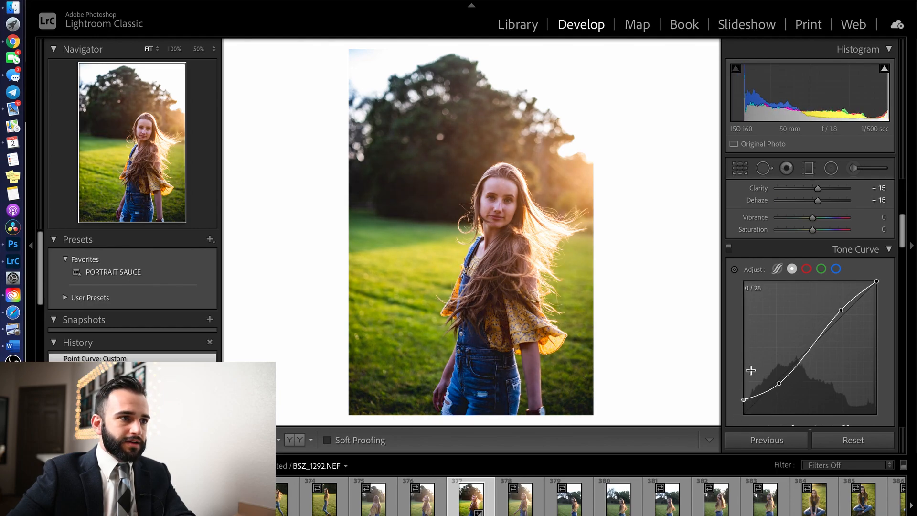
Shape gentle S-curves in the red and green channels, raising their highlights and lowering their shadows
click(807, 269)
drag(842, 316, 841, 312)
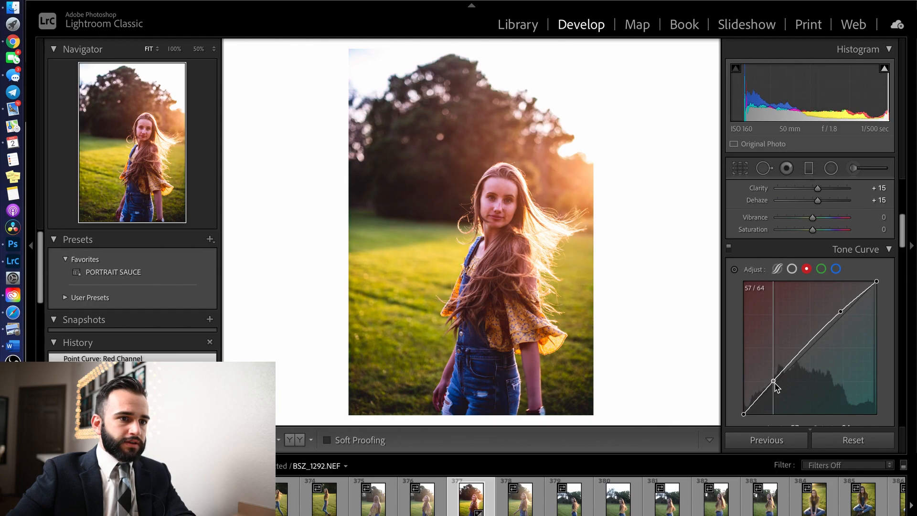
drag(777, 388, 780, 390)
click(822, 269)
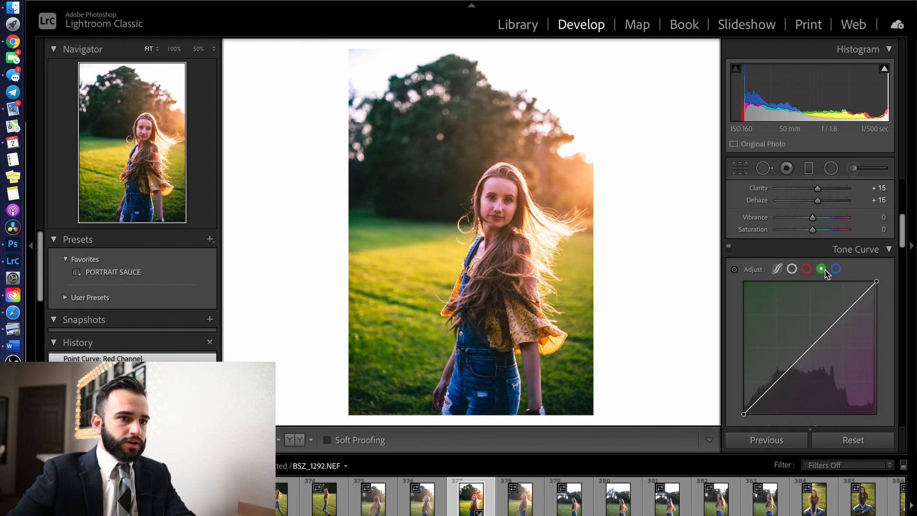
drag(846, 317, 841, 311)
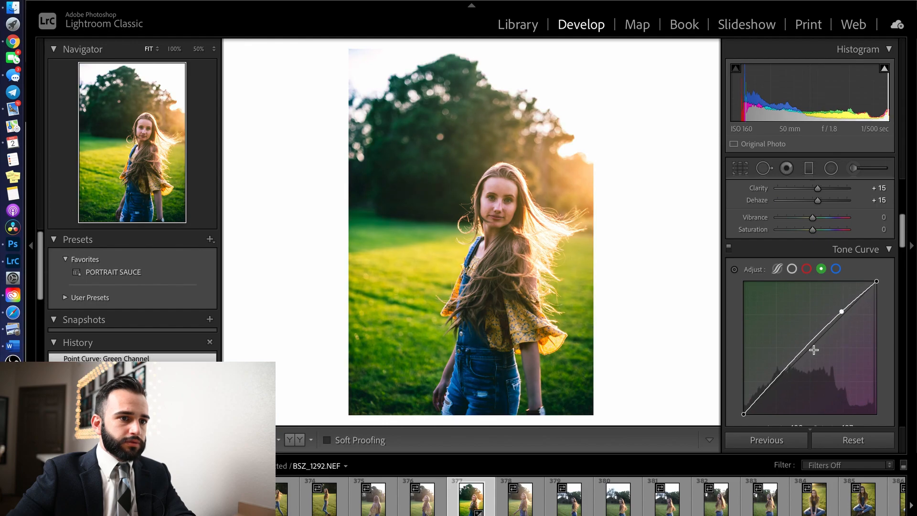
drag(775, 388, 779, 390)
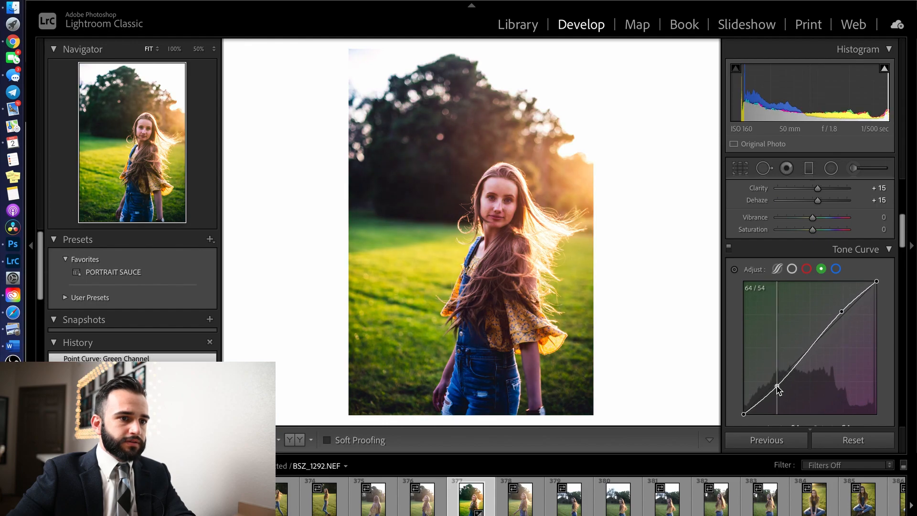
Shape a gentle S-curve in the blue channel and lift its black point to about 0/7
click(836, 269)
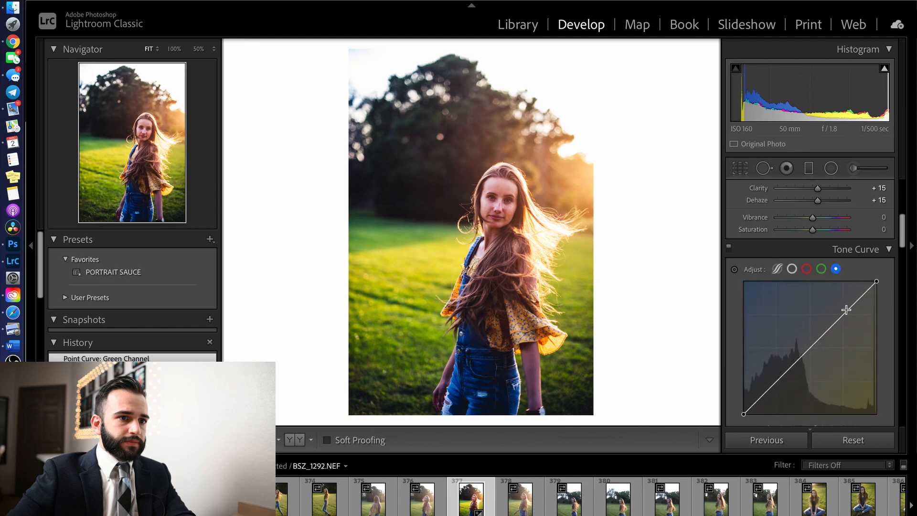
drag(847, 317, 842, 312)
drag(774, 380, 775, 381)
drag(745, 412, 744, 410)
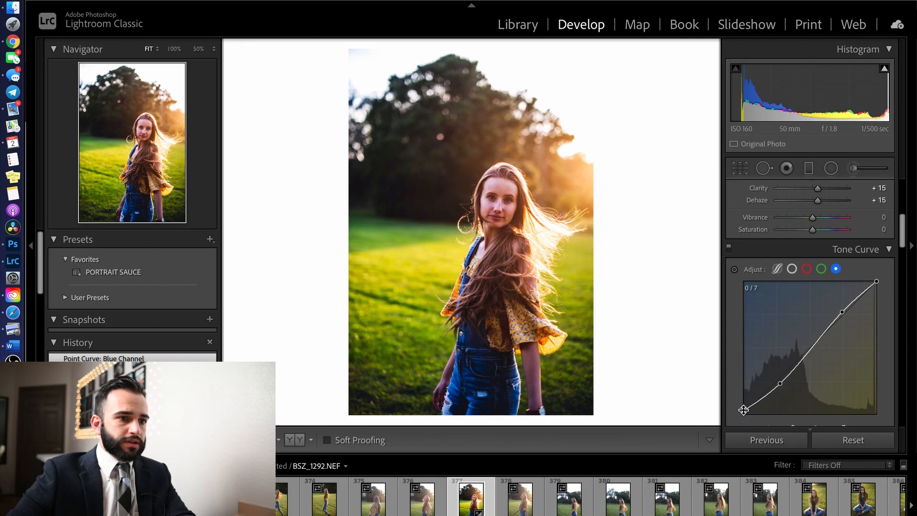
Lift the black points of the green and red channel curves slightly
click(822, 269)
drag(745, 414, 744, 409)
click(806, 269)
drag(743, 414, 744, 408)
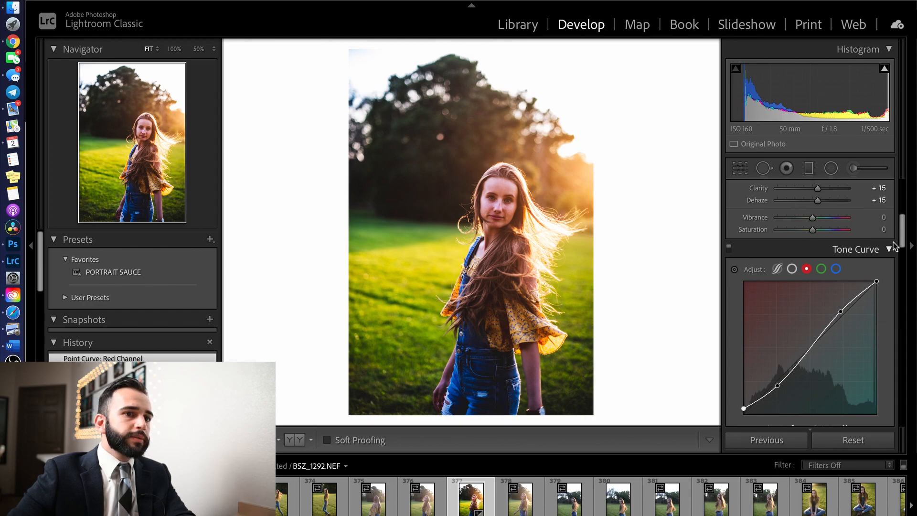
Raise Vibrance to +47 and set the white balance to Temp 4,450 and Tint +10
drag(822, 219, 828, 222)
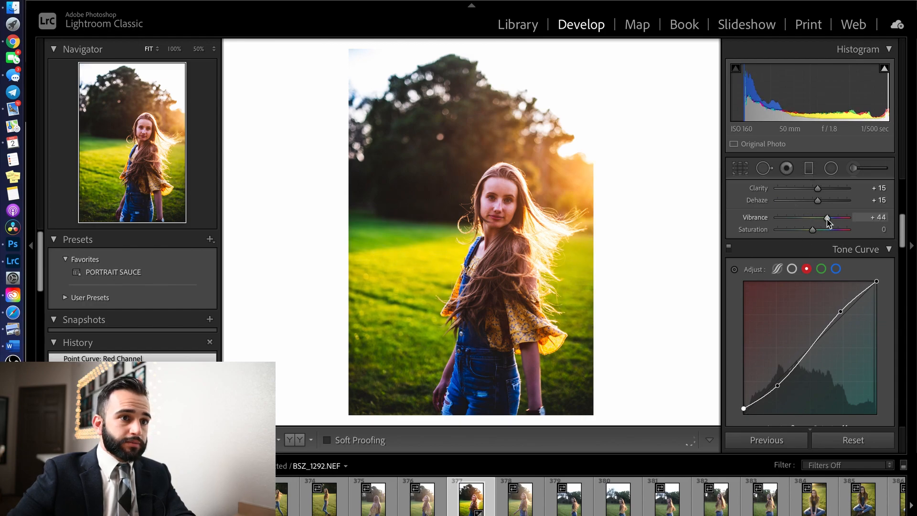
scroll(829, 222, up, 5)
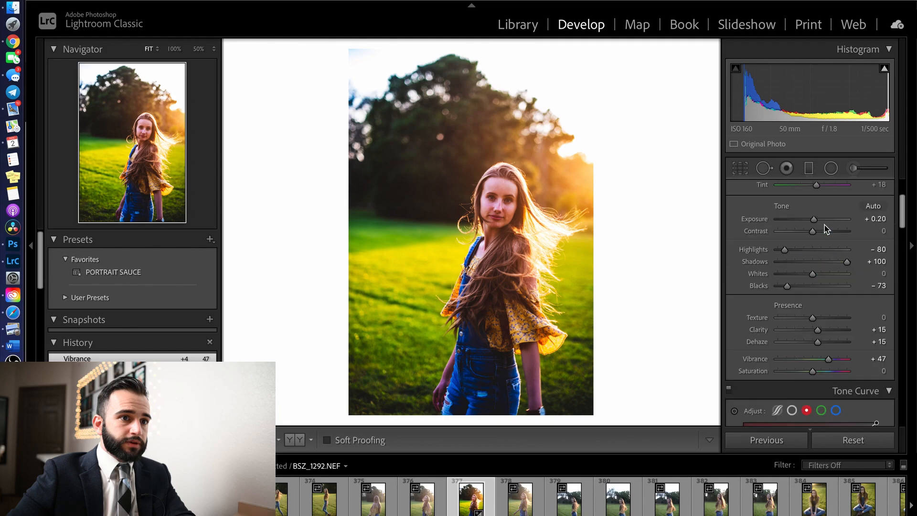
drag(795, 271, 815, 285)
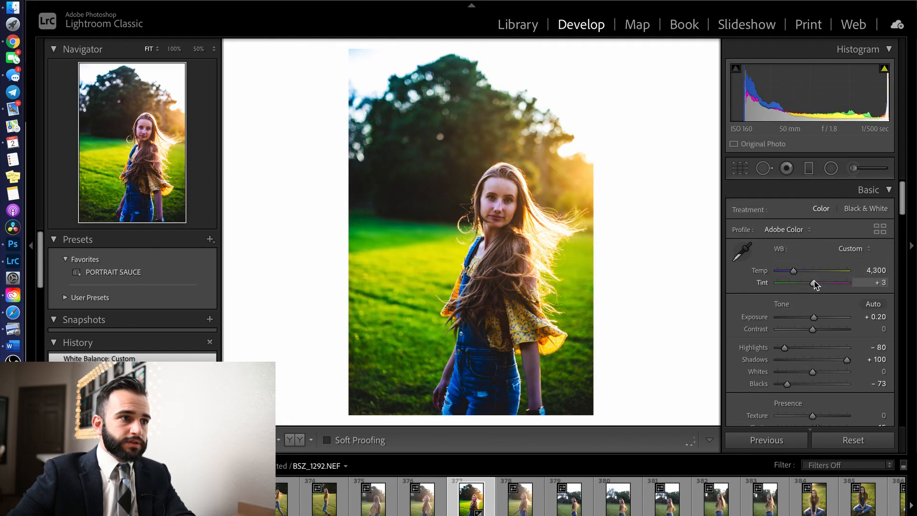
drag(816, 285, 795, 271)
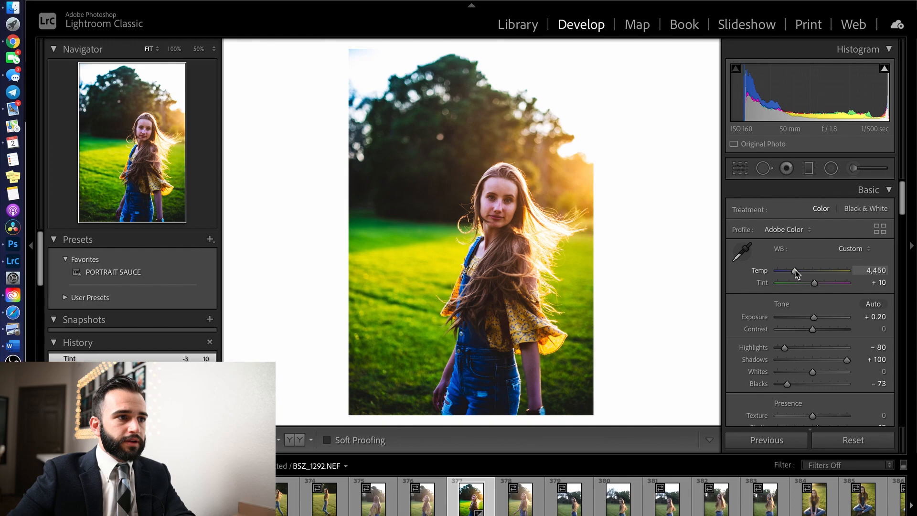
Reduce the yellow saturation to −43 and the green saturation to −69, and compare the edit with the original photo
drag(904, 198, 902, 267)
drag(820, 303, 789, 308)
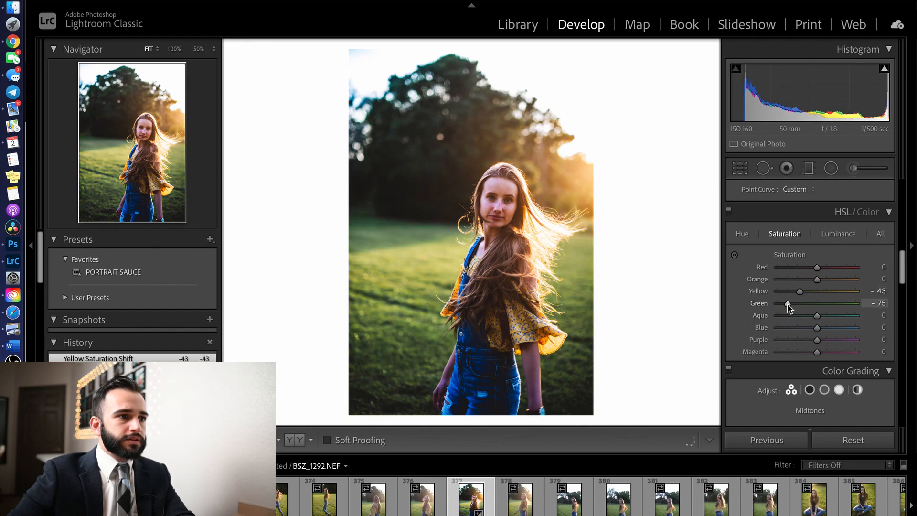
key(backslash)
key(backslash)
click(498, 208)
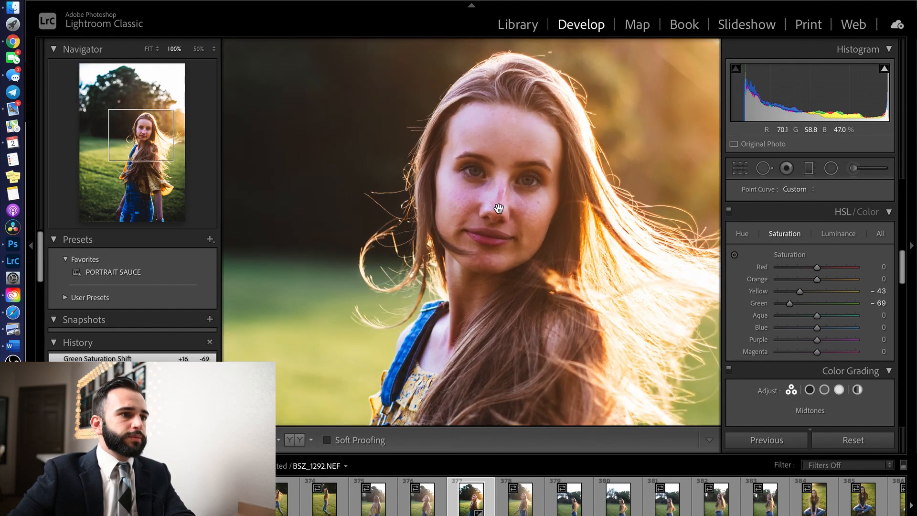
click(499, 224)
key(backslash)
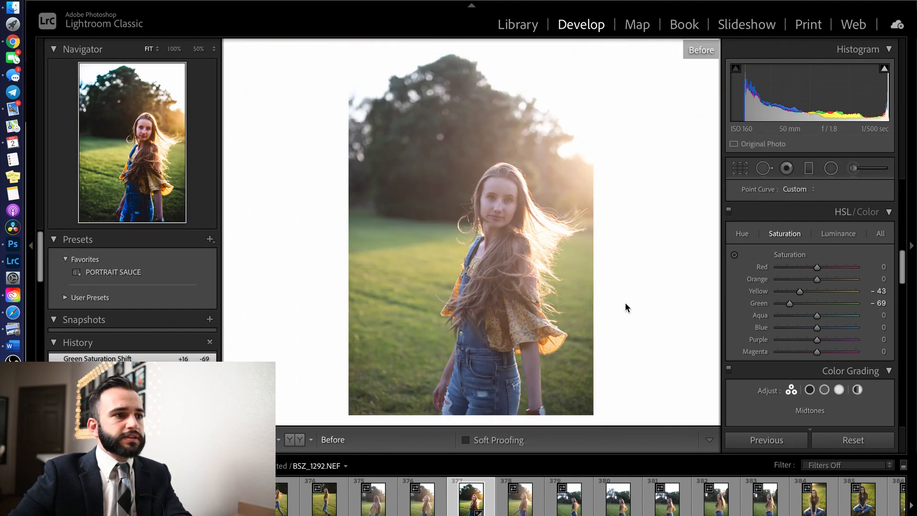
key(backslash)
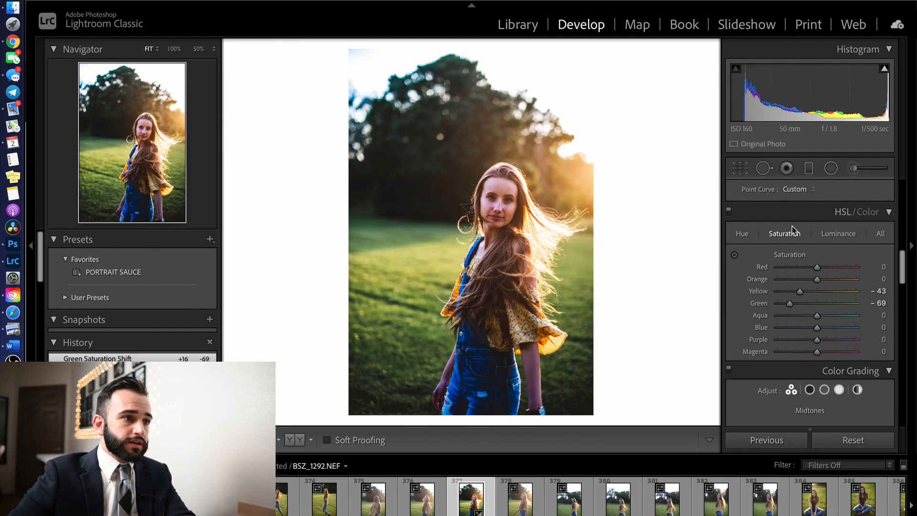
Tint the highlights a warm orange, hue 39, with Color Grading while checking the face at 100% zoom
drag(901, 277, 900, 305)
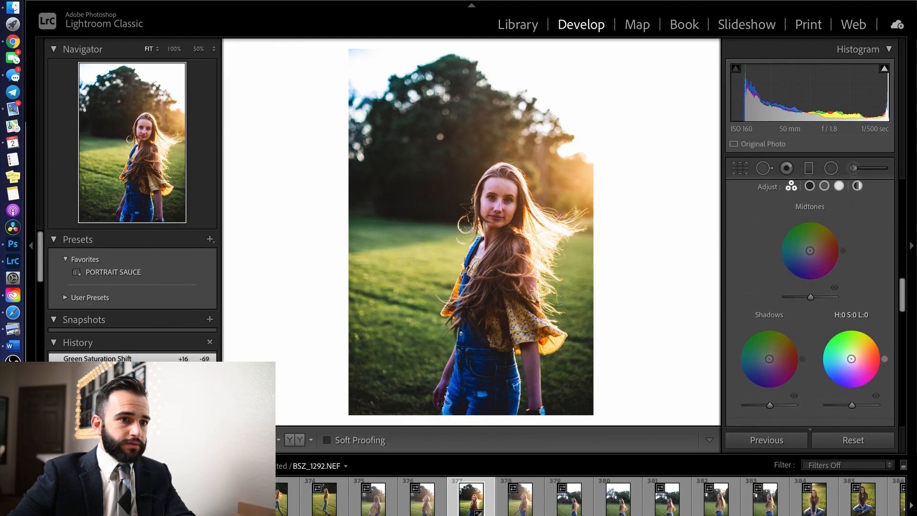
drag(852, 359, 856, 355)
double_click(853, 357)
click(503, 200)
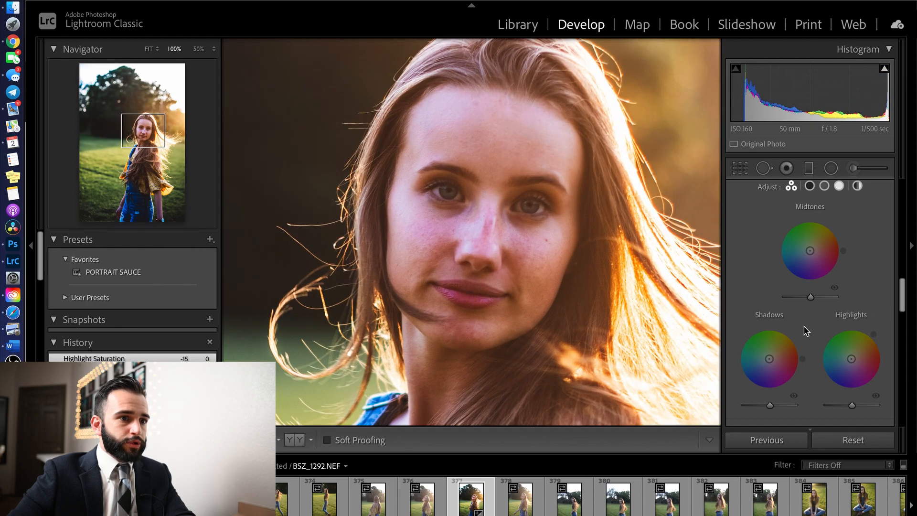
drag(851, 359, 854, 356)
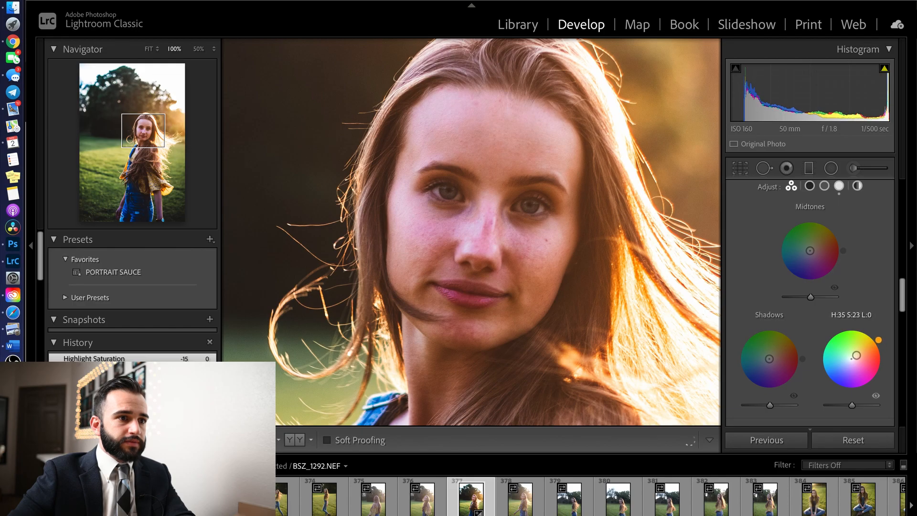
drag(856, 355, 853, 358)
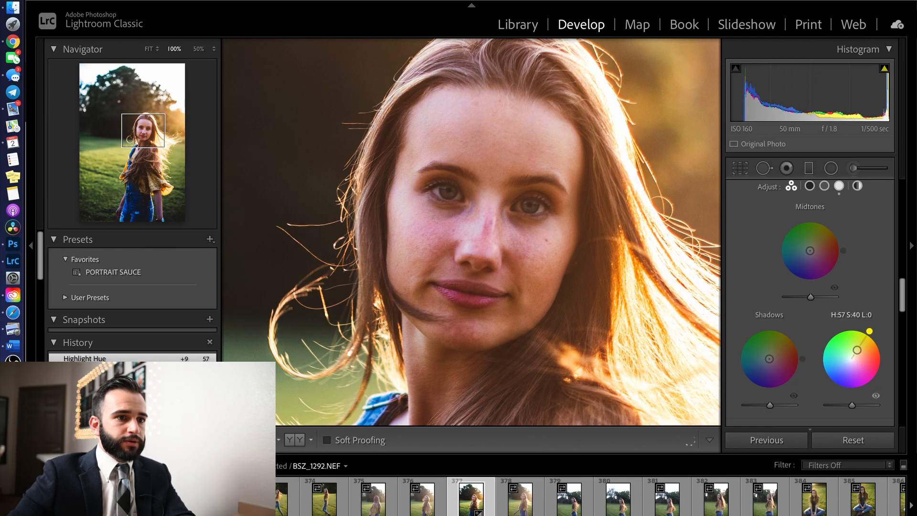
drag(856, 352, 852, 363)
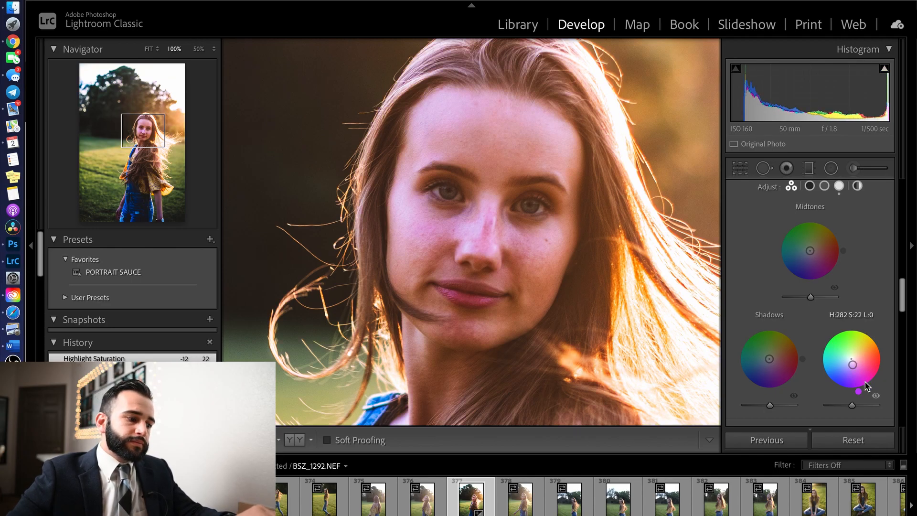
key(super+z)
drag(855, 374, 862, 351)
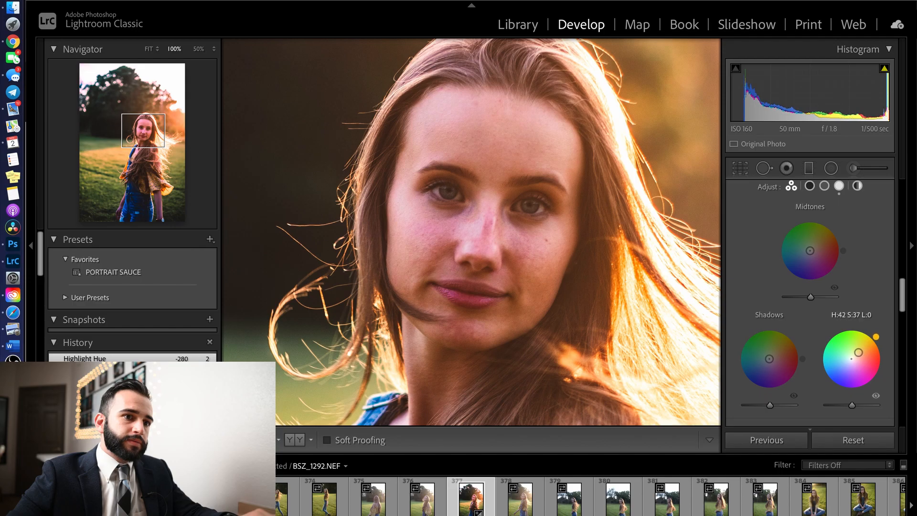
click(467, 259)
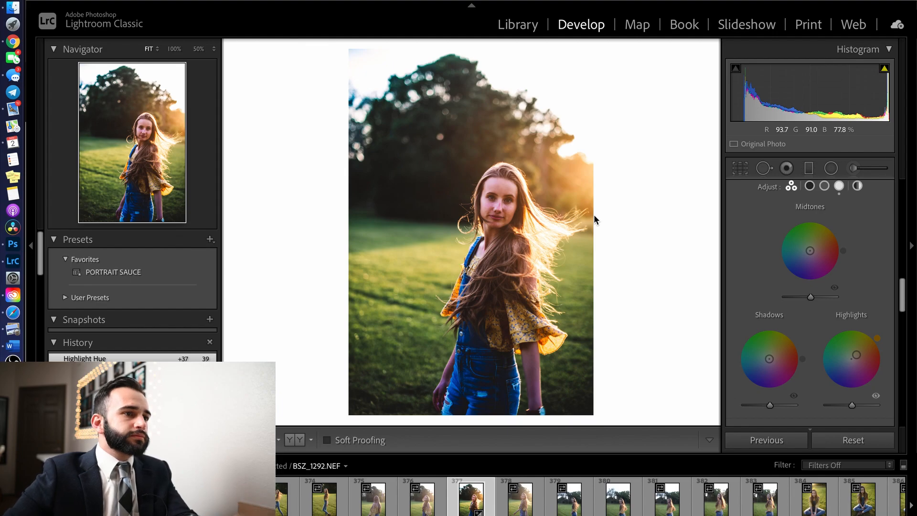
Set the Green Primary hue to +43 in Calibration
drag(903, 306, 888, 410)
drag(813, 387, 820, 387)
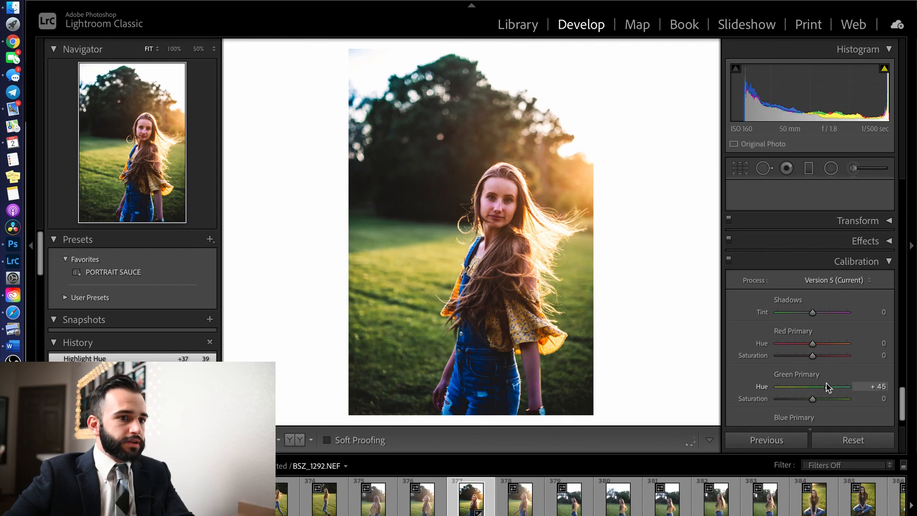
scroll(756, 297, down, 2)
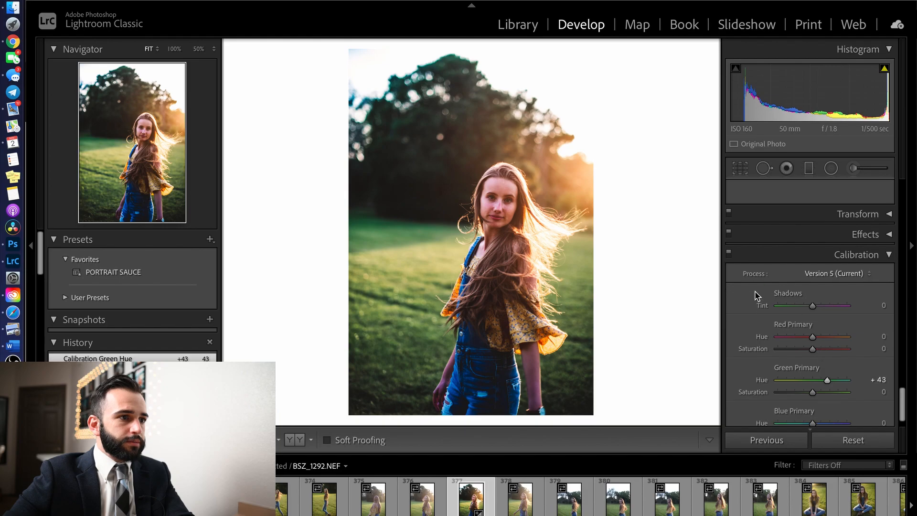
Set the Red Primary hue and saturation to −5 each in Calibration, leaving the Blue Primary hue at 0
drag(806, 402, 805, 402)
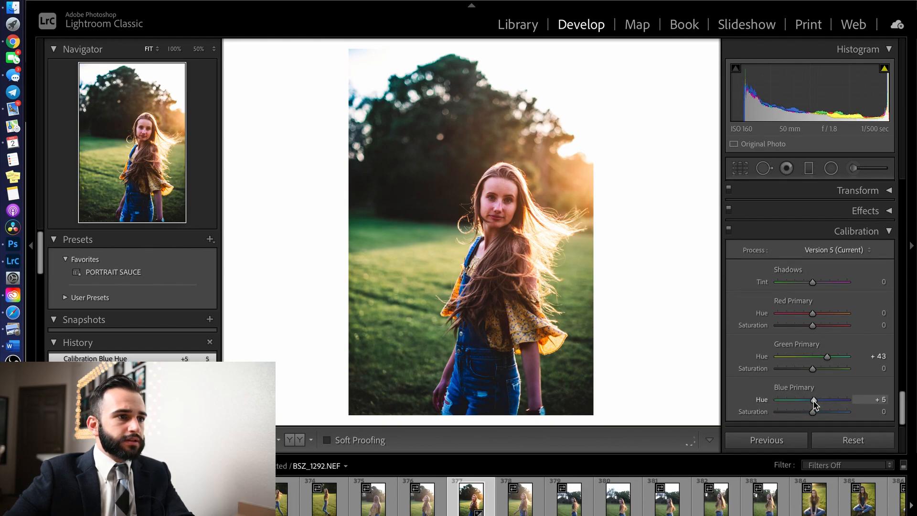
double_click(813, 314)
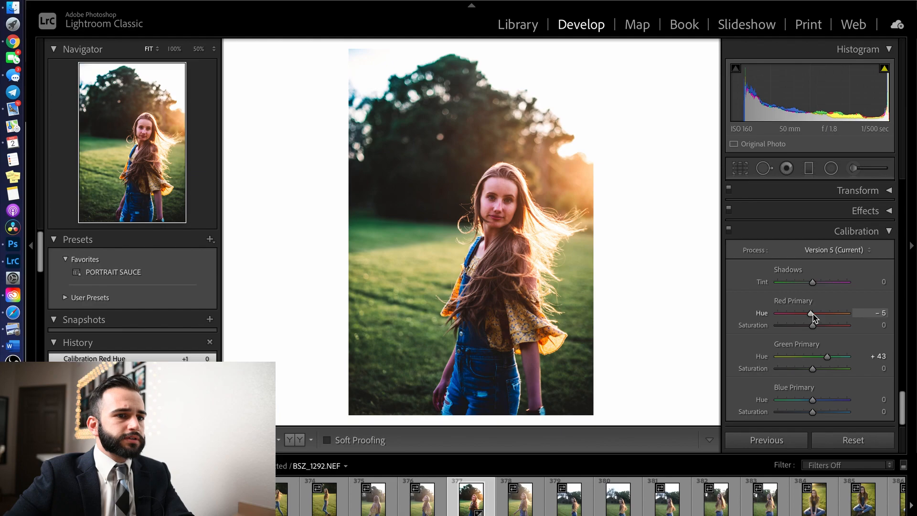
drag(813, 326, 814, 335)
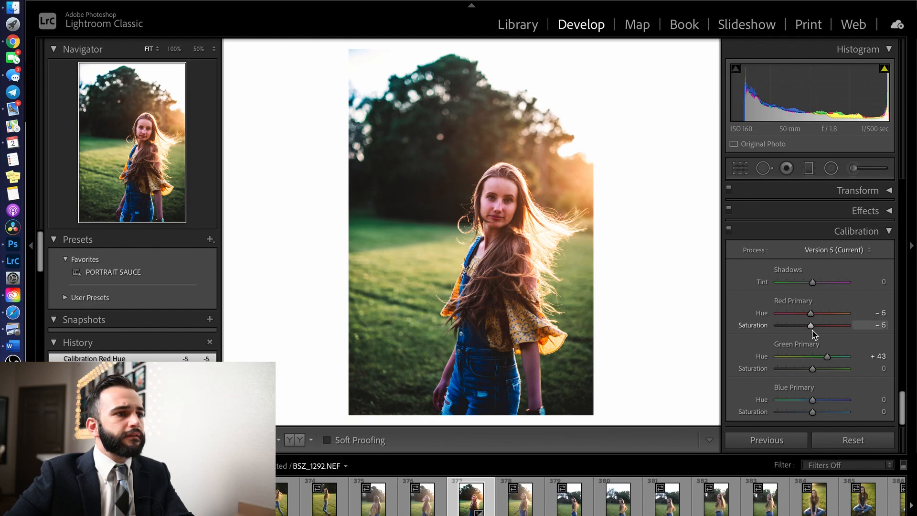
Try shifting the Blue Primary hue up to about +48 while checking the face at 100% zoom, and reset it
click(495, 201)
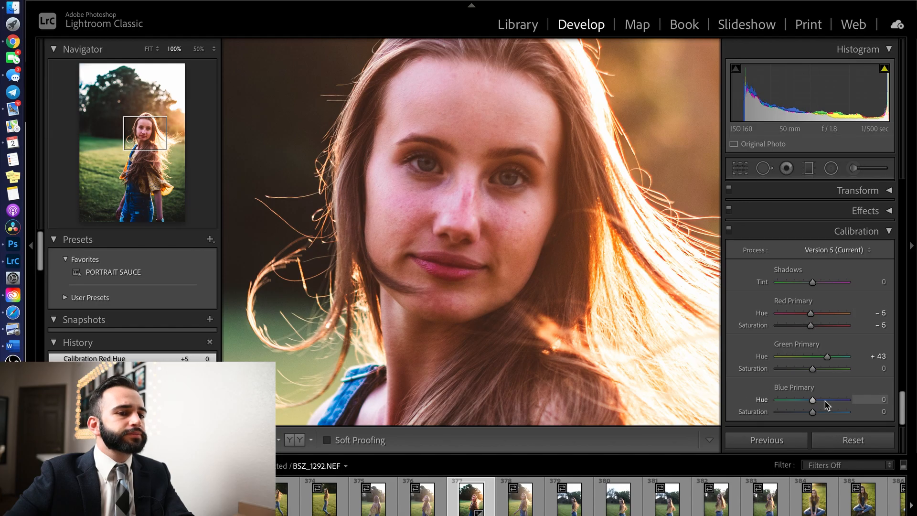
drag(795, 399, 831, 400)
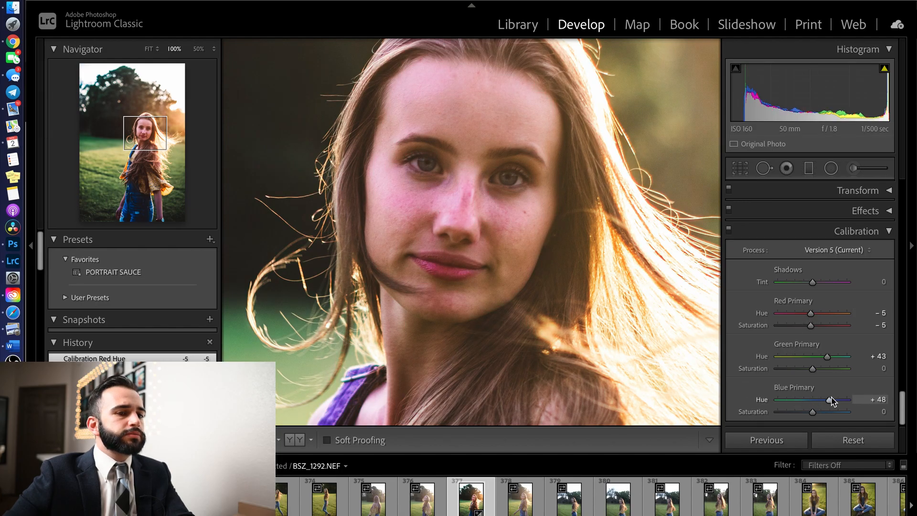
double_click(806, 401)
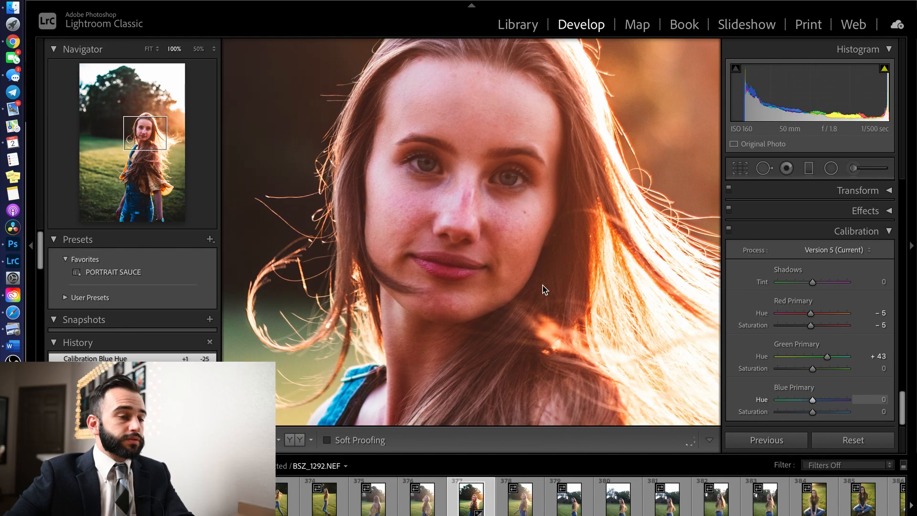
click(543, 287)
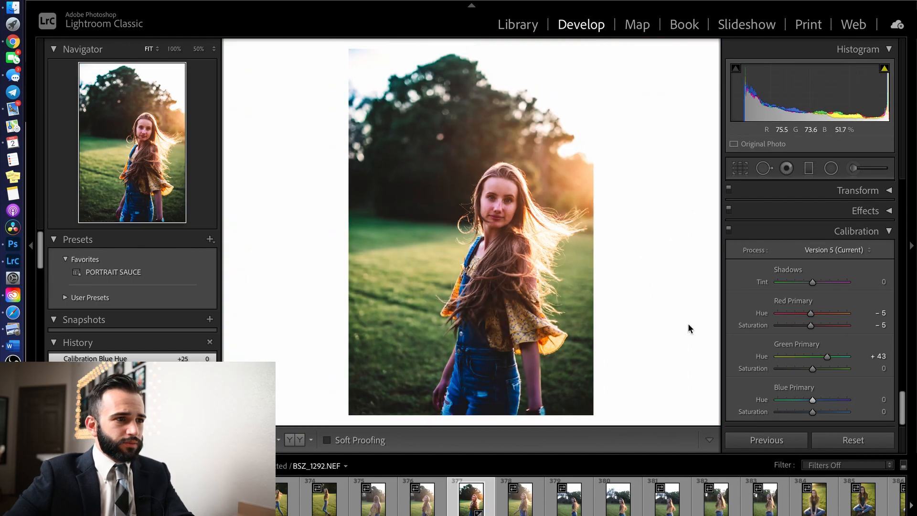
Set the Blue Primary hue and saturation to −10 each and the Red Primary hue to +5
key(Down)
key(Down)
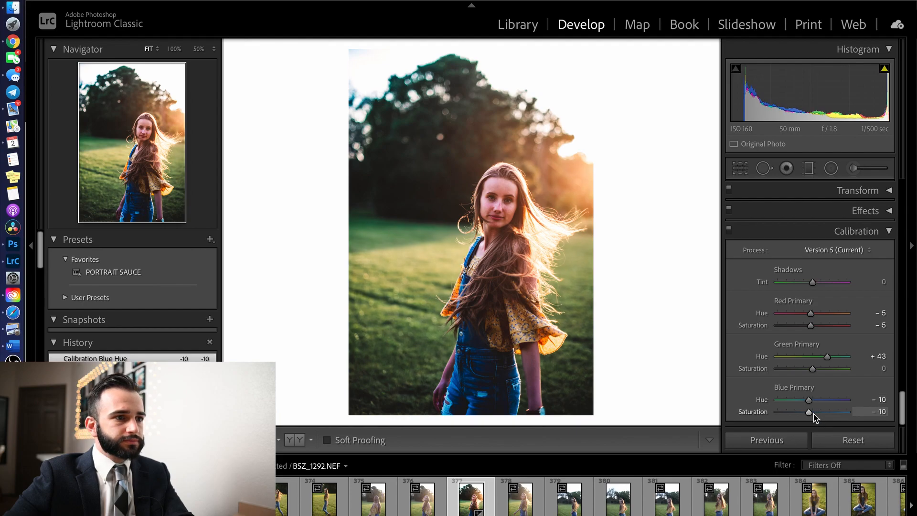
key(Up)
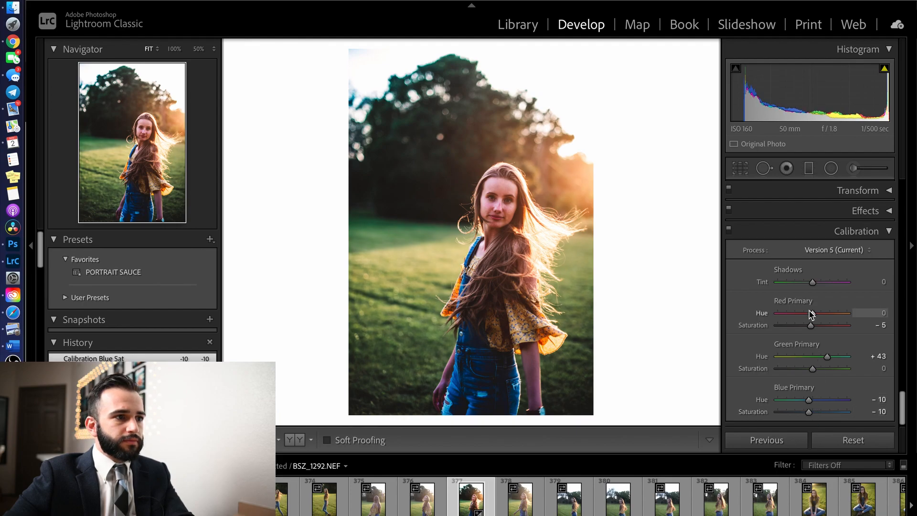
Compare the latest calibration state with an earlier history state and examine the face at 100% zoom
scroll(167, 354, down, 3)
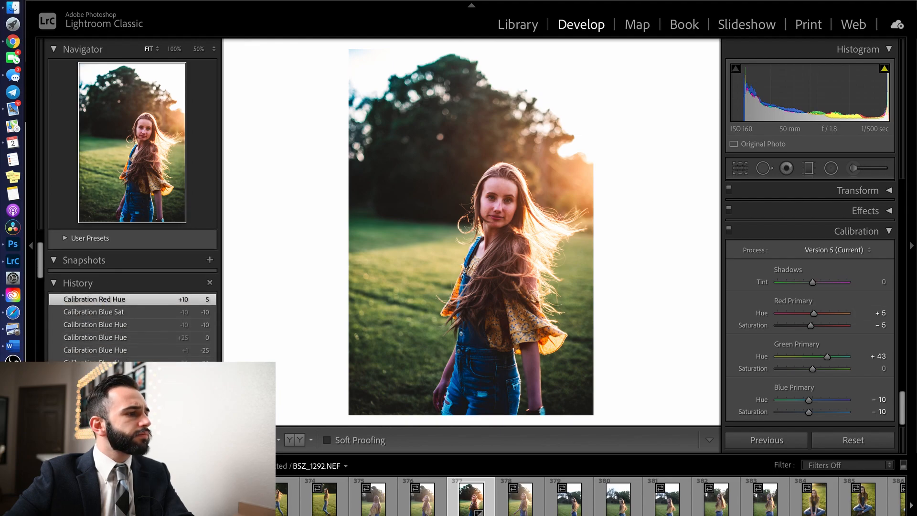
click(115, 349)
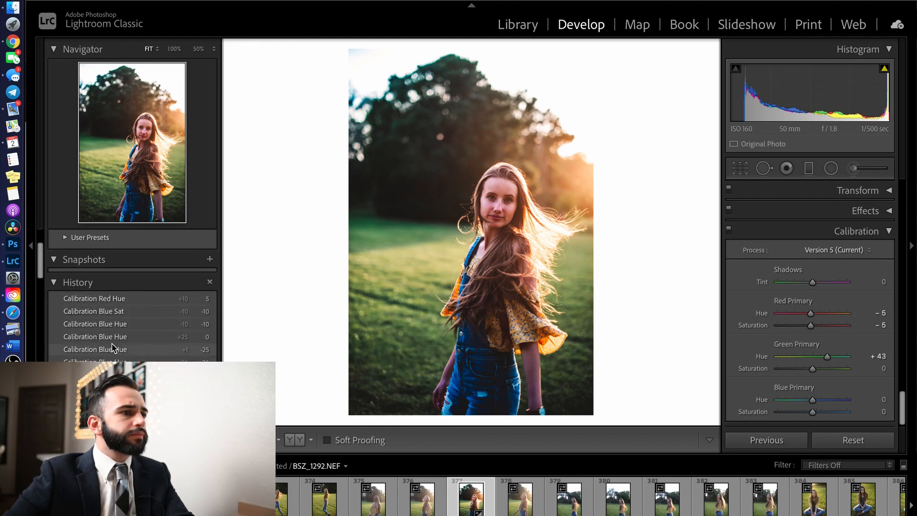
click(101, 300)
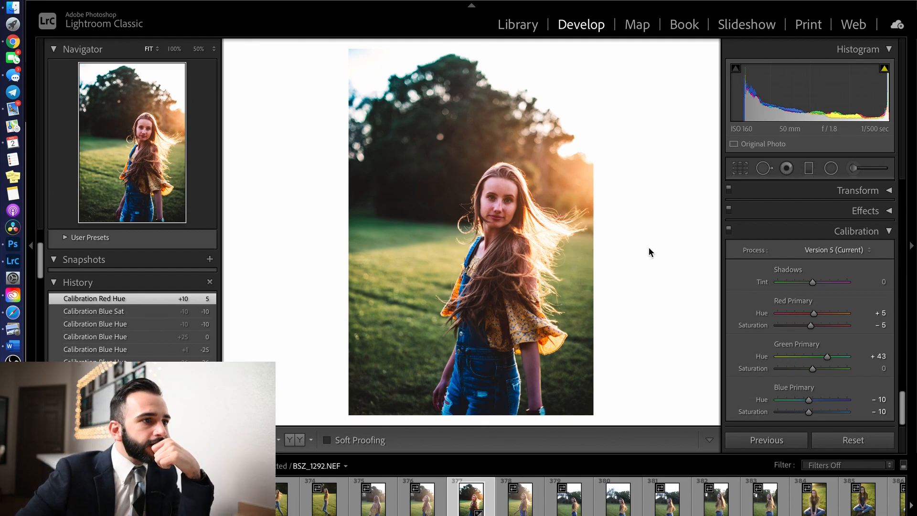
click(499, 202)
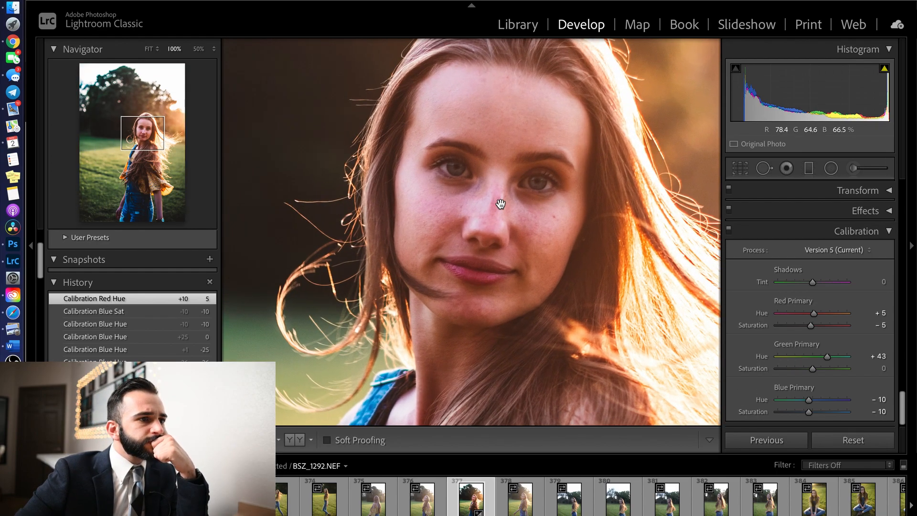
click(501, 204)
Cool the white balance to Temp 4,300 and raise the Exposure to +0.40
scroll(756, 372, up, 5)
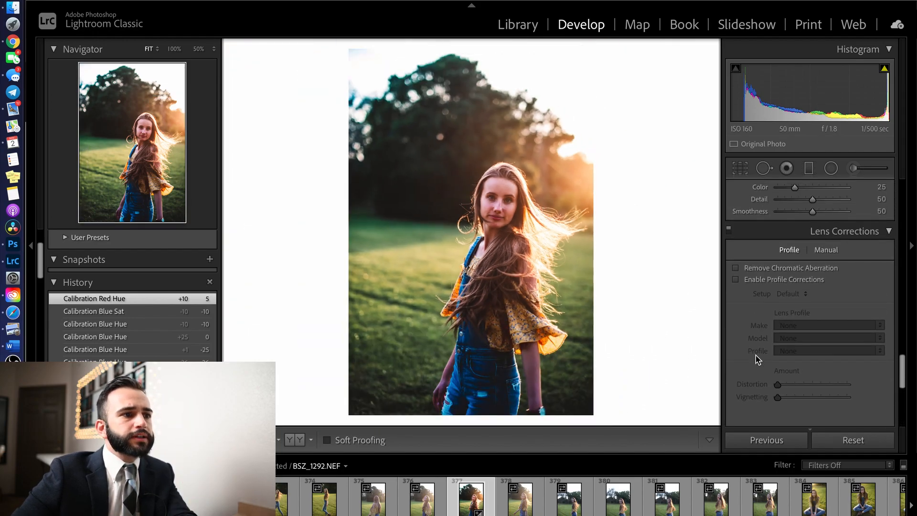
scroll(756, 371, up, 10)
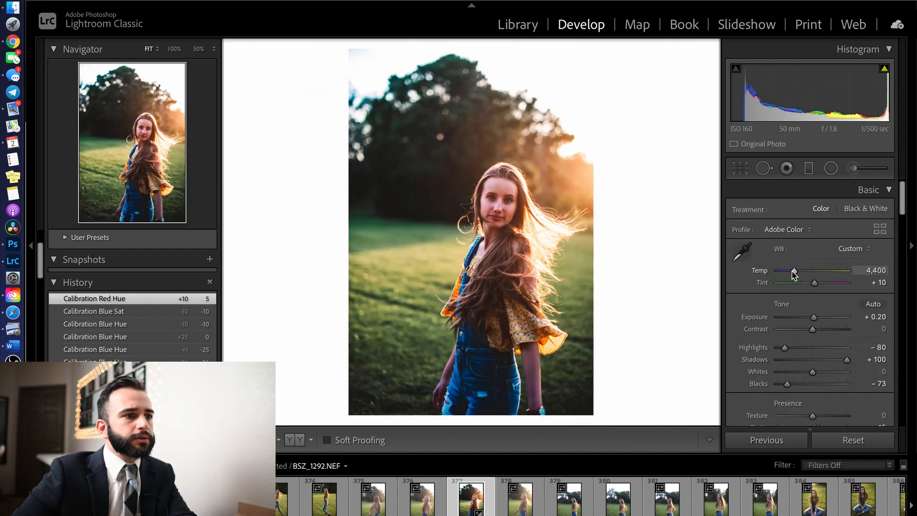
drag(792, 272, 794, 274)
drag(814, 318, 816, 319)
Compare the edited portrait repeatedly with the unedited original
key(backslash)
key(backslash)
key(backslash)
key(backslash)
key(backslash)
key(backslash)
key(backslash)
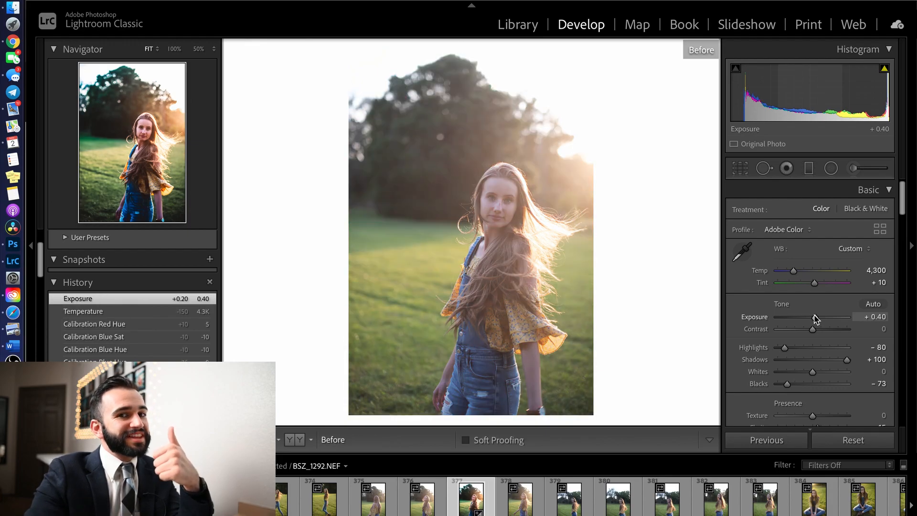
key(backslash)
key(backslash)
key(backslash)
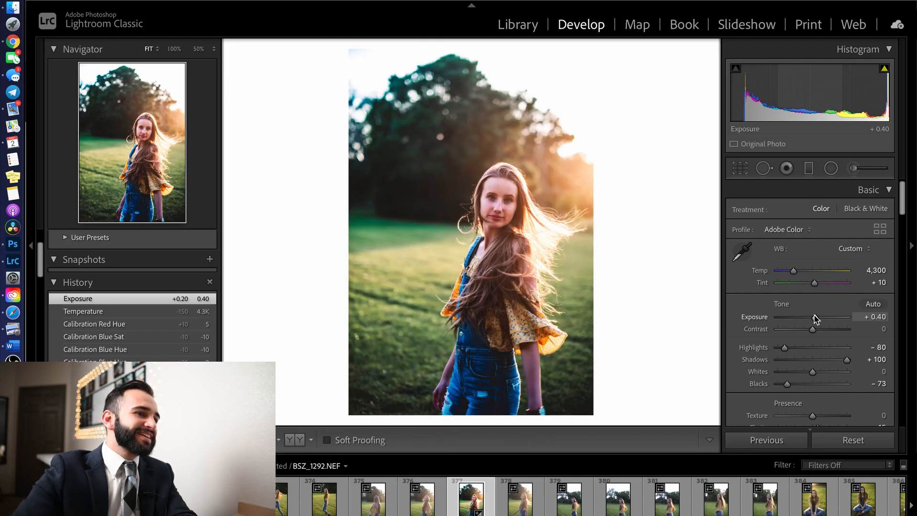
Try luminance shifts on the orange, red and green colour ranges in HSL, and reset each one
drag(902, 200, 900, 282)
scroll(889, 280, up, 3)
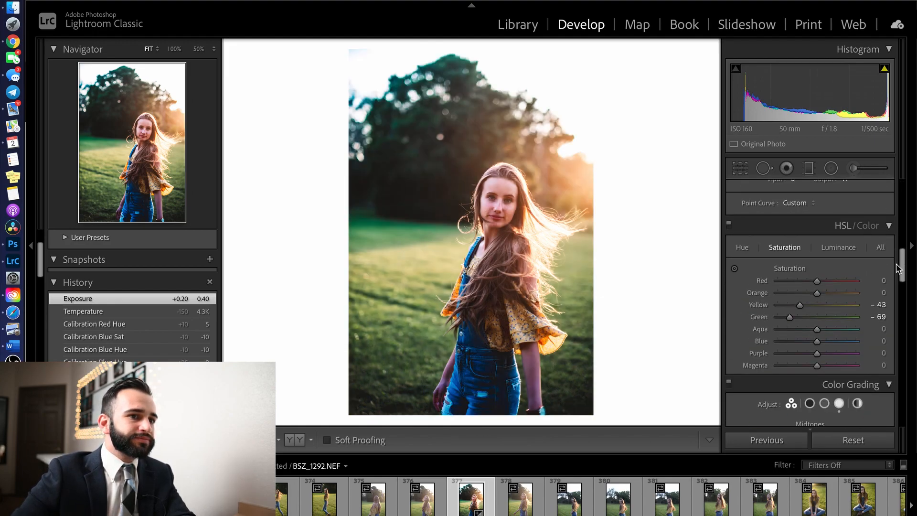
click(837, 276)
drag(808, 325, 815, 308)
double_click(817, 322)
double_click(818, 309)
drag(817, 345, 823, 347)
double_click(824, 348)
double_click(822, 347)
Set the yellow luminance to +17 and the green luminance to −28, and compare the result with an earlier history state
drag(817, 333, 823, 333)
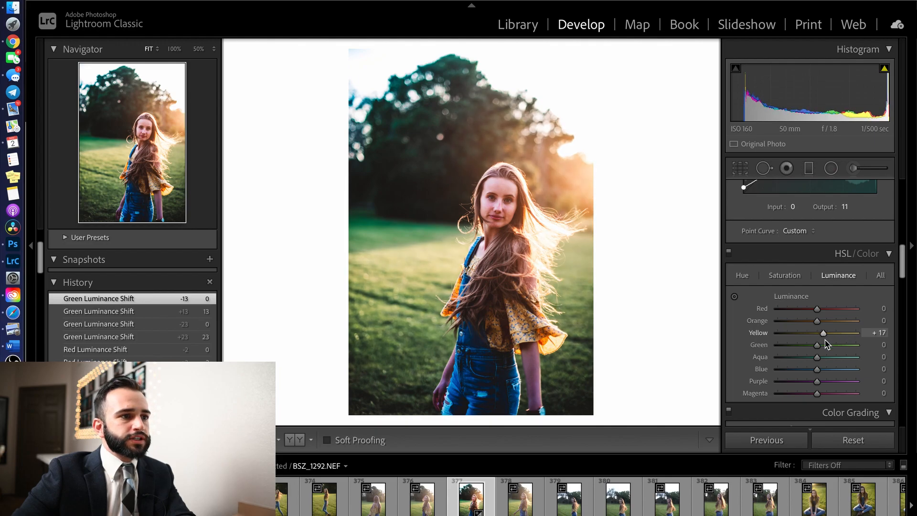
drag(817, 345, 807, 349)
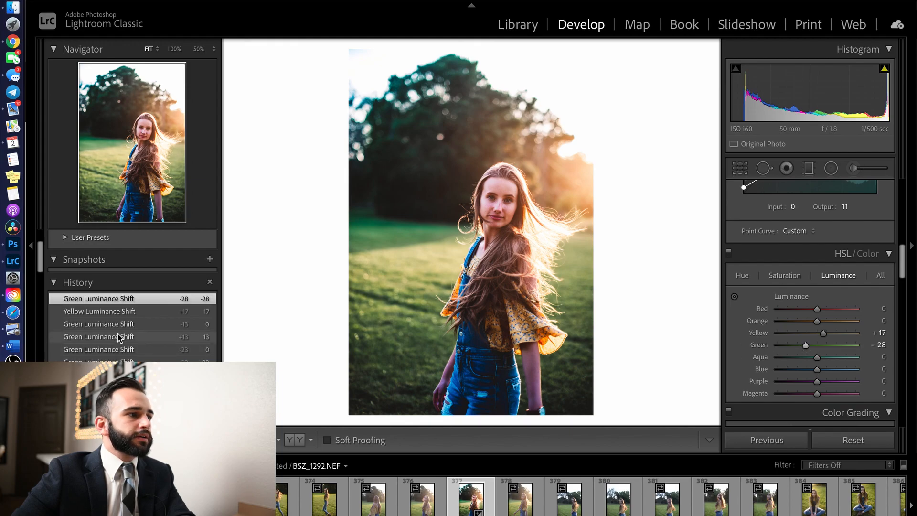
click(114, 336)
click(99, 299)
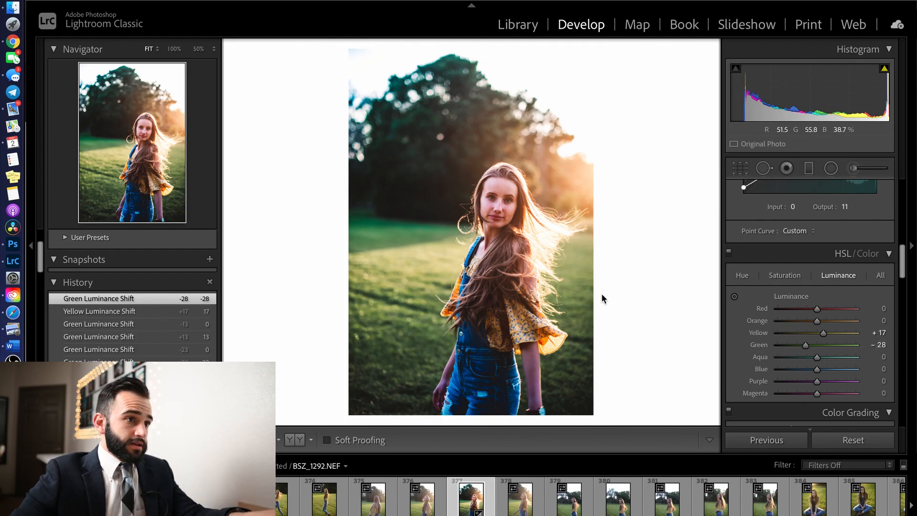
Export the photo to the hard drive in the subfolder "amber" of the edits folder
key(super+shift+e)
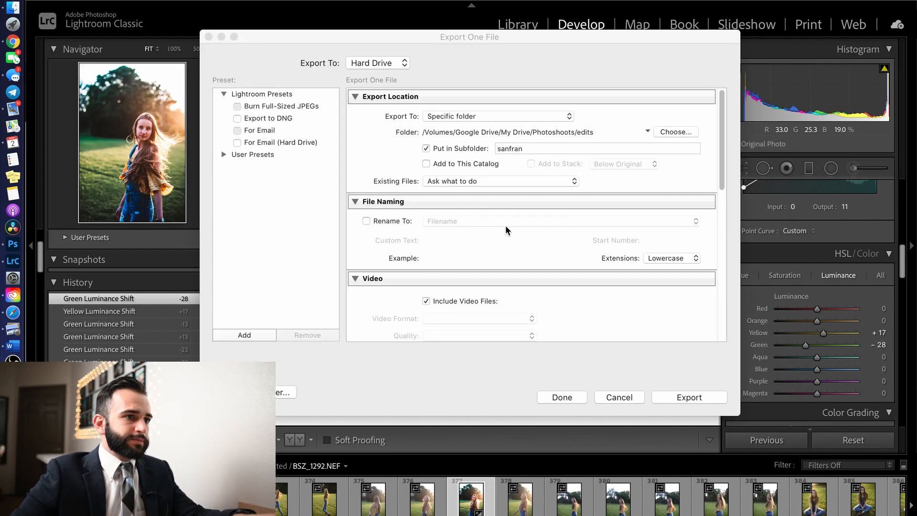
click(542, 151)
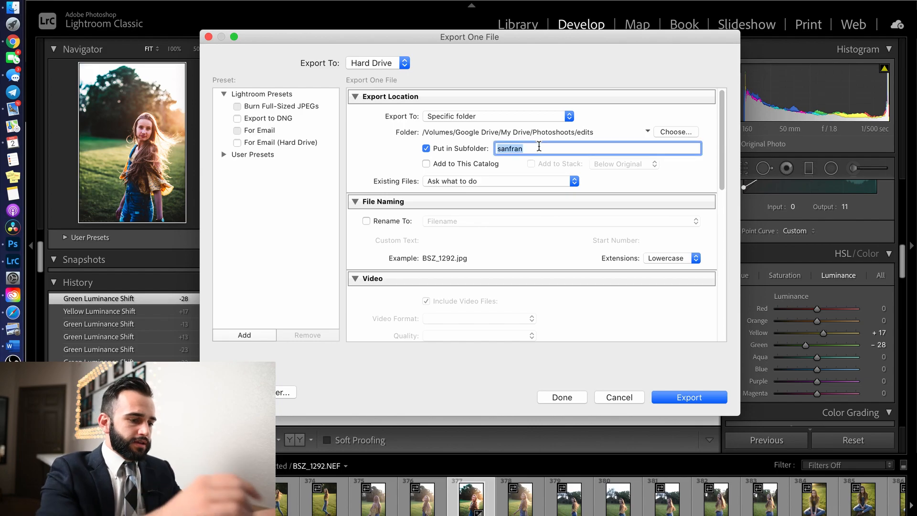
text(amber)
key(Return)
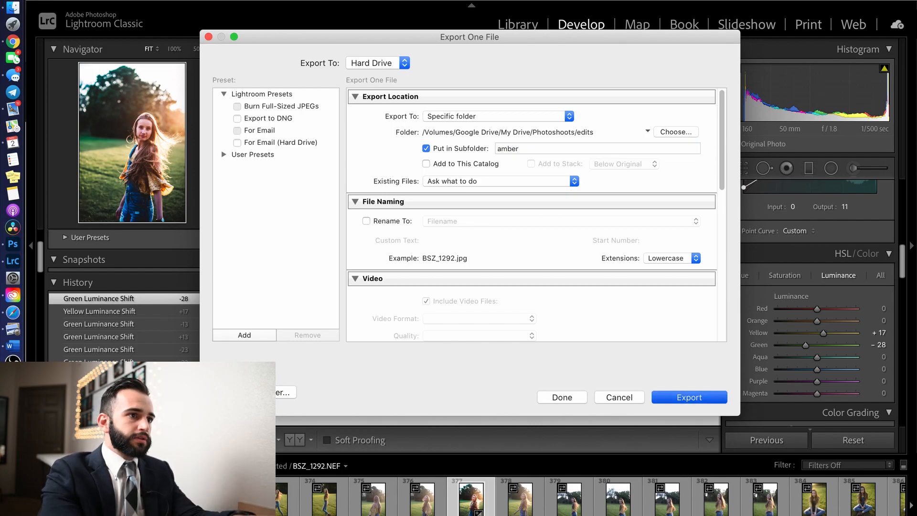
Switch to Photoshop and open the exported BSZ_1292.jpg from the newest folder, amber, in the edits folder
click(13, 245)
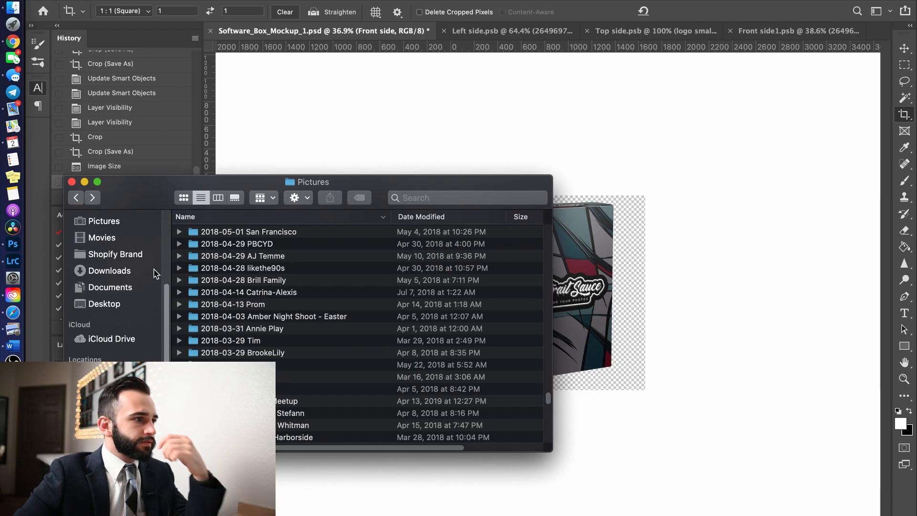
scroll(154, 274, up, 5)
click(101, 250)
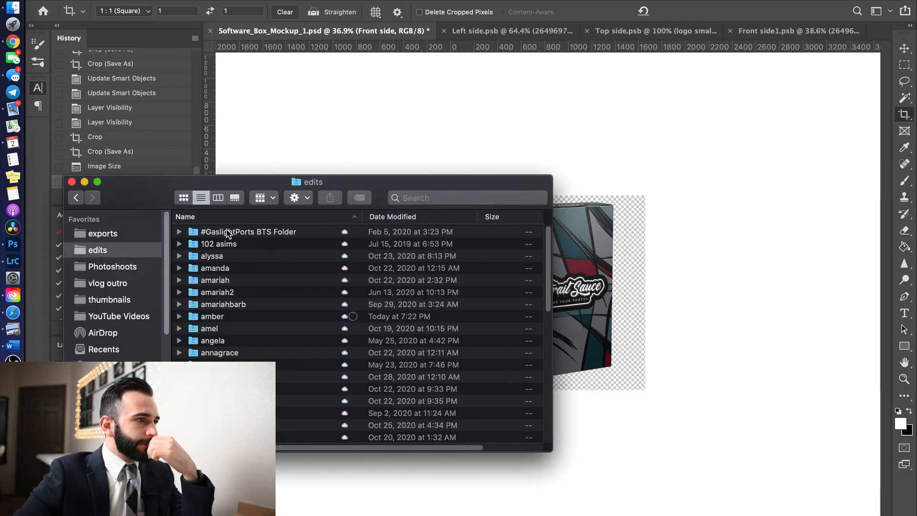
click(391, 217)
double_click(210, 232)
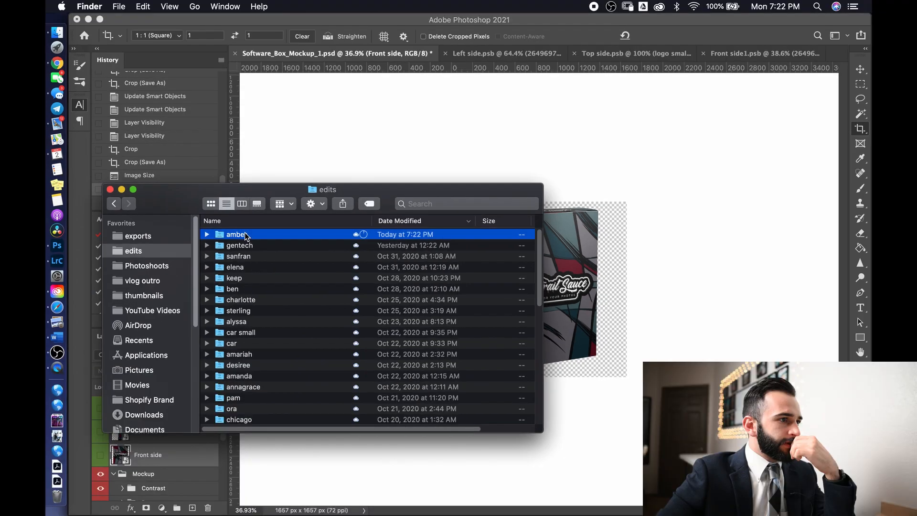
drag(219, 232, 446, 254)
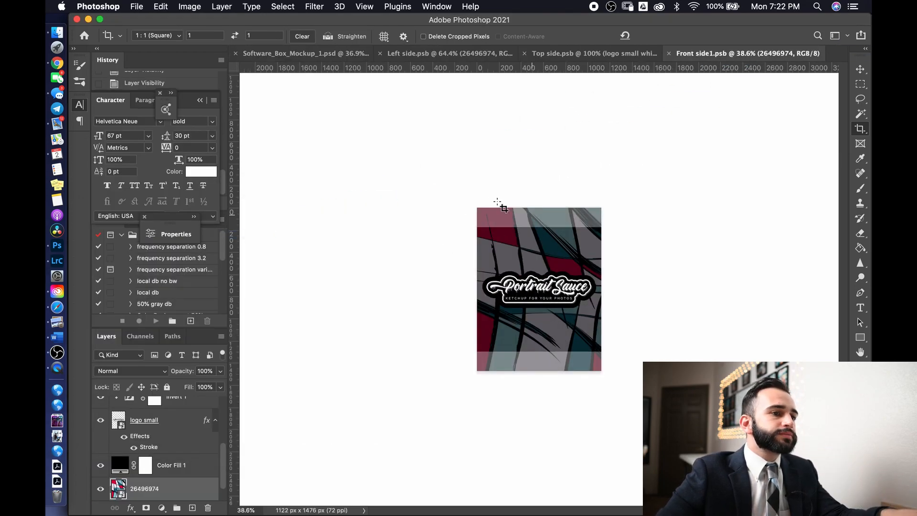
Start a crop with the 4:5 (8:10) ratio and shift the photo upward in the frame to include more of the jeans
click(861, 70)
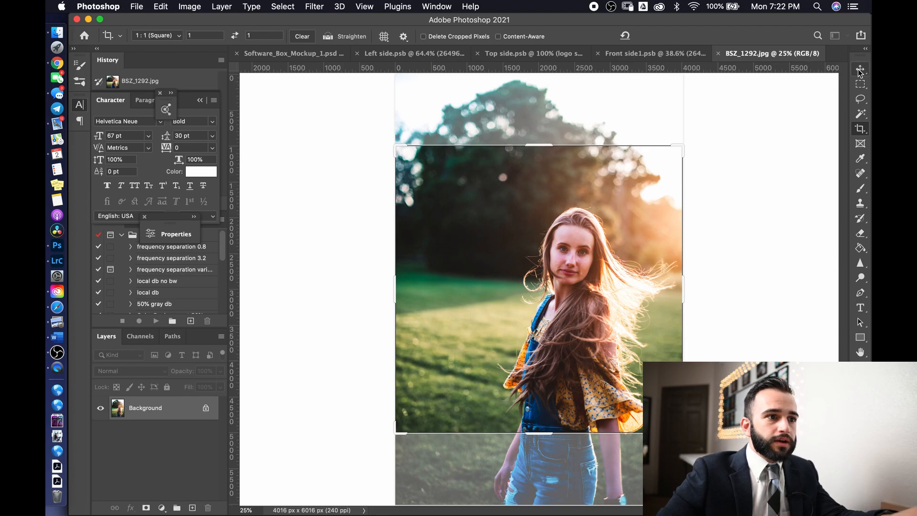
scroll(588, 385, down, 2)
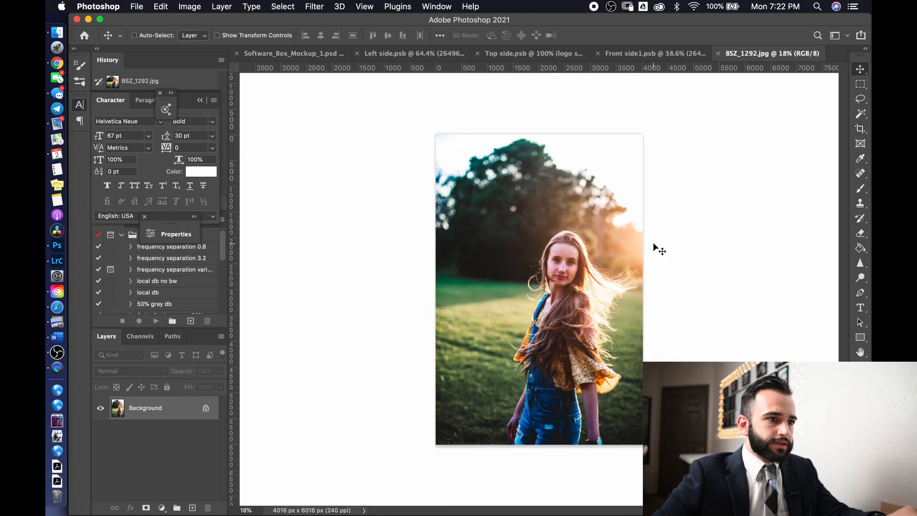
click(860, 129)
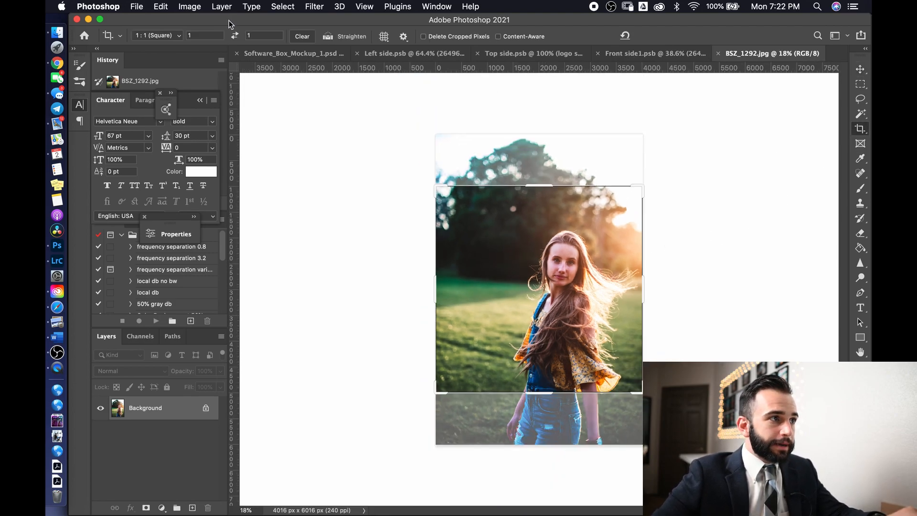
click(158, 36)
click(151, 47)
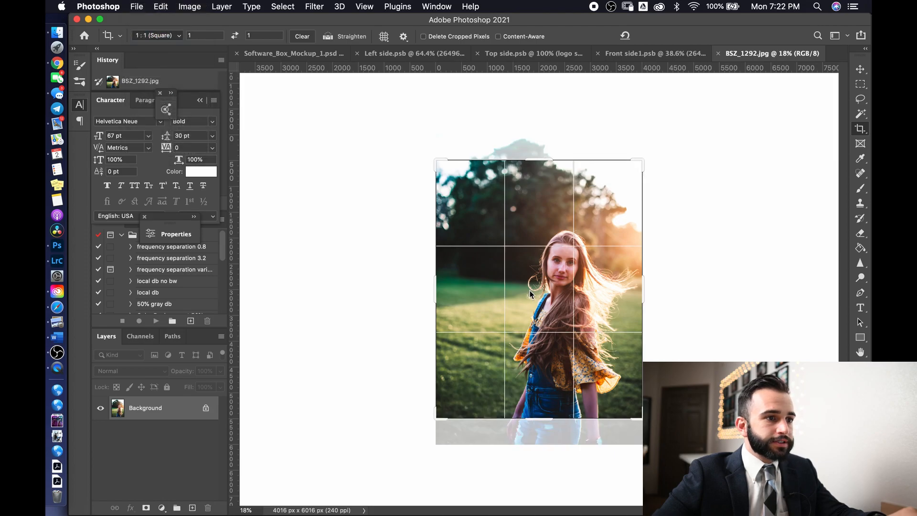
drag(579, 368, 576, 352)
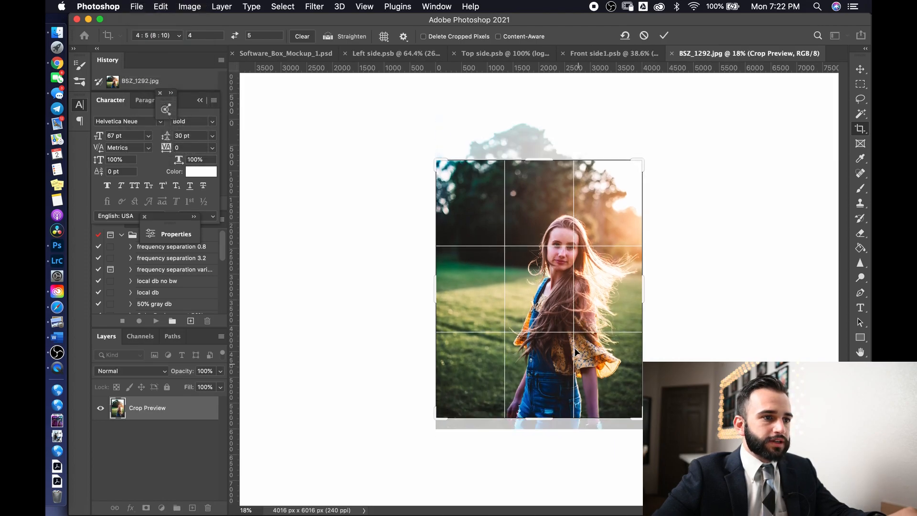
mouse_move(669, 357)
mouse_down()
mouse_move(673, 344)
mouse_move(662, 359)
mouse_up()
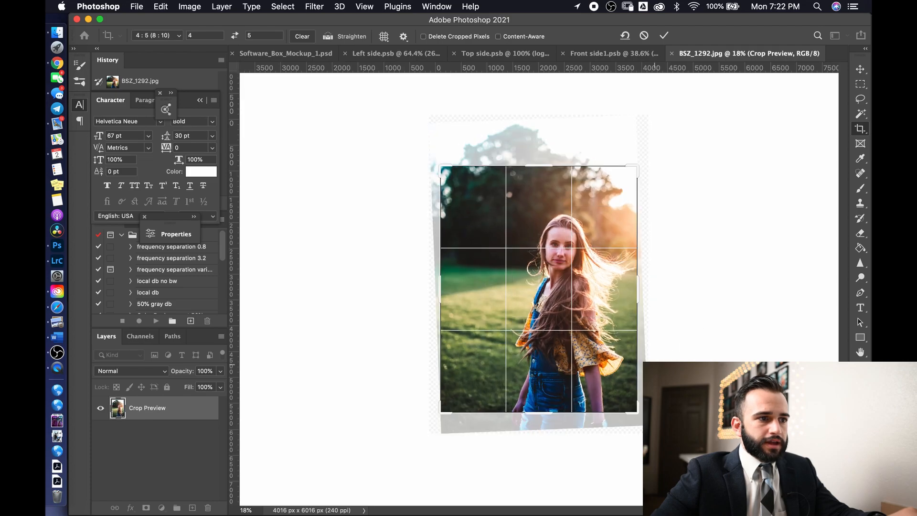
drag(636, 412, 655, 434)
drag(527, 337, 554, 323)
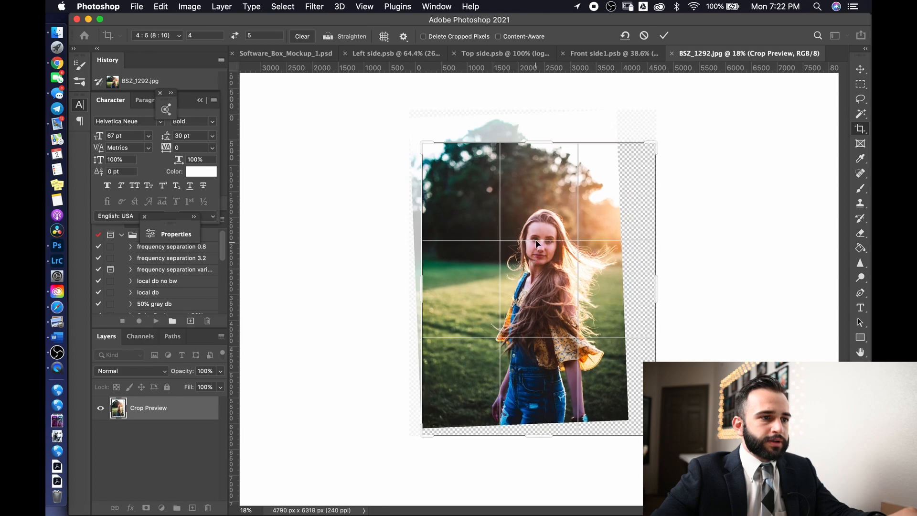
drag(713, 292, 682, 302)
drag(525, 292, 525, 293)
key(super+z)
drag(699, 296, 695, 290)
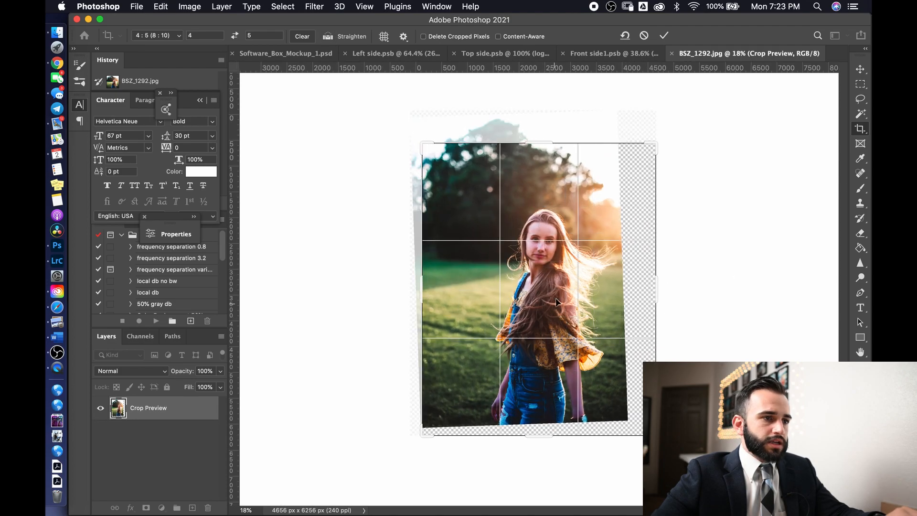
key(Return)
drag(597, 355, 578, 280)
click(644, 36)
mouse_move(679, 328)
mouse_down()
mouse_move(682, 311)
mouse_move(680, 340)
mouse_move(680, 323)
mouse_up()
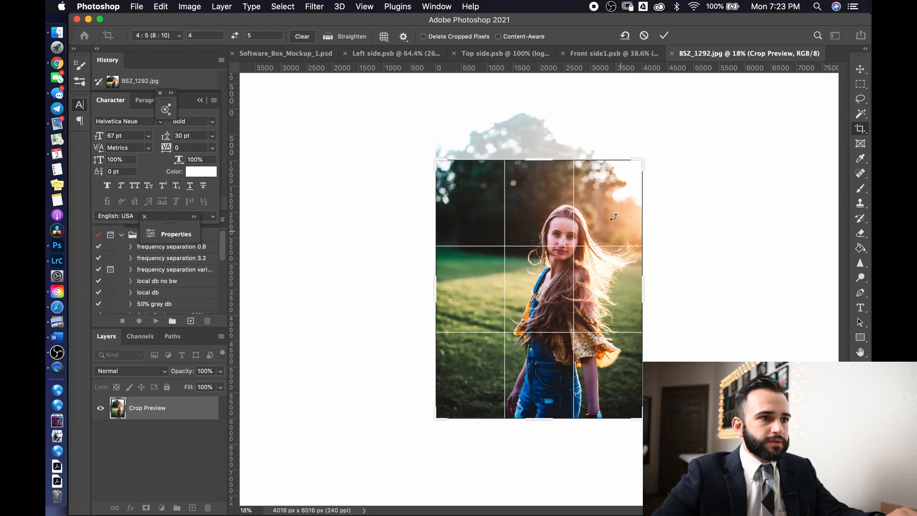
click(644, 36)
Reposition and slightly rotate the 4:5 crop, extend it past the photo's right edge, and apply it with Content-Aware fill
drag(555, 324, 568, 286)
drag(543, 421, 547, 409)
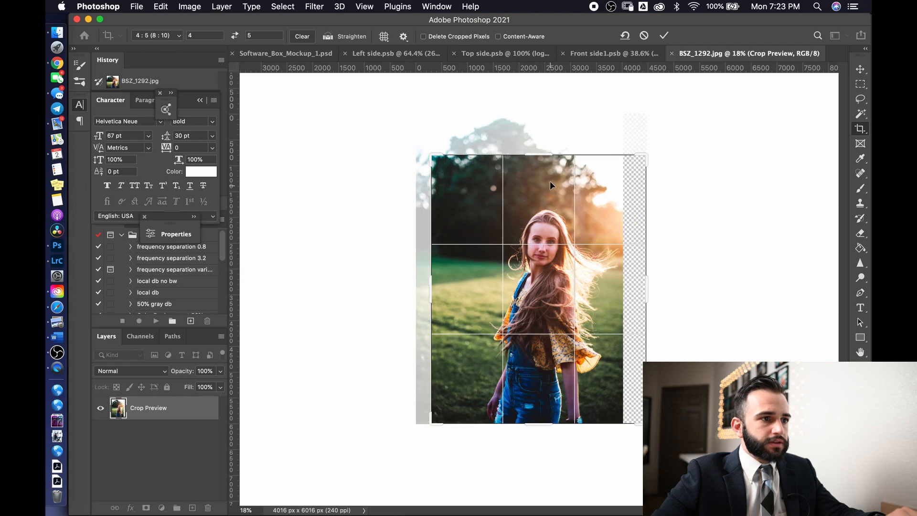
drag(546, 153, 547, 147)
drag(699, 338, 701, 331)
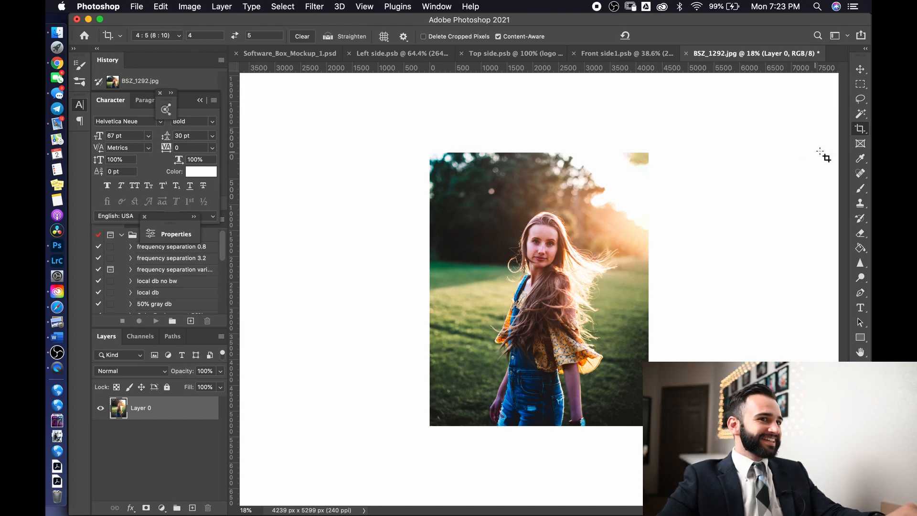
click(595, 222)
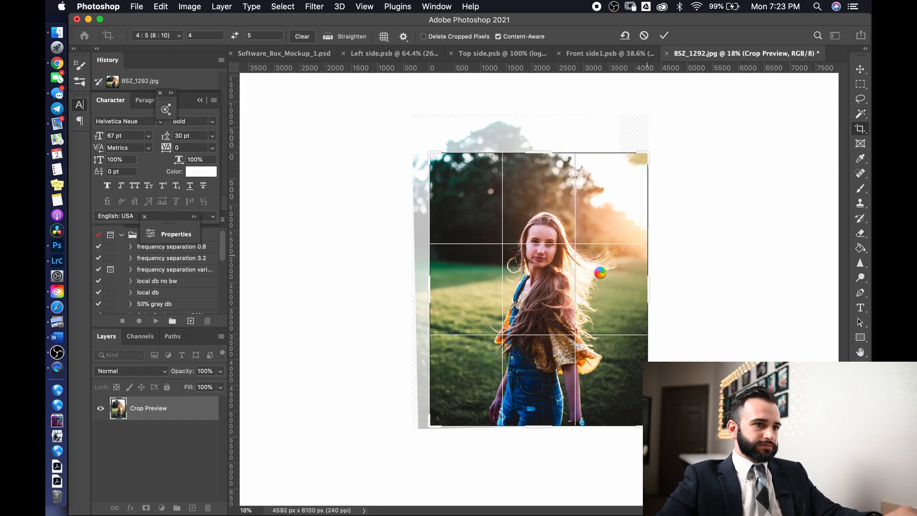
key(Return)
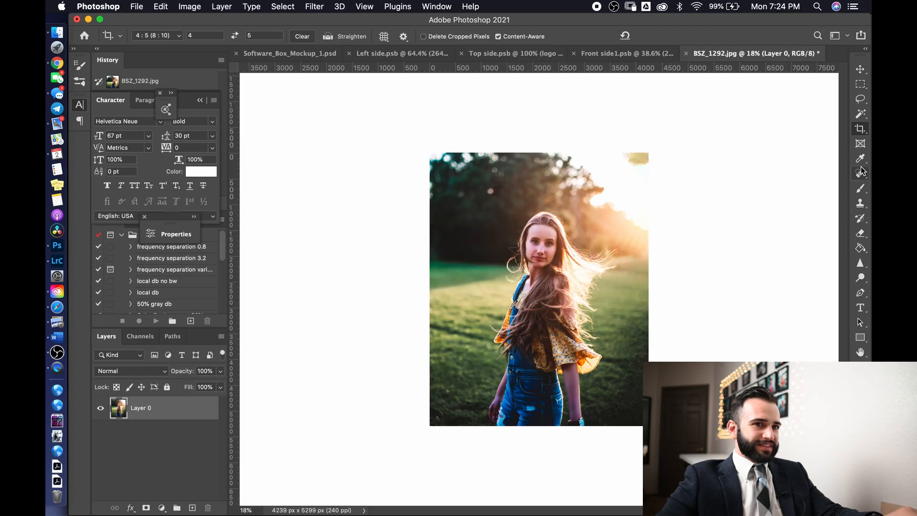
Raise the Clone Stamp flow and clone nearby bright sky over the mismatched patch in the photo's upper-right corner
click(860, 203)
alt+click(628, 184)
mouse_move(629, 183)
mouse_down()
mouse_move(623, 179)
mouse_move(642, 160)
mouse_up()
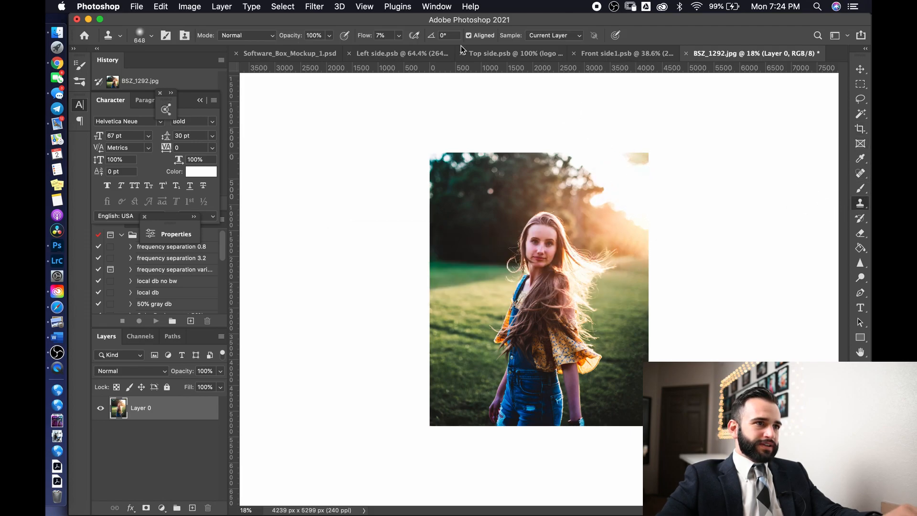
drag(364, 36, 376, 37)
mouse_move(635, 161)
mouse_down()
mouse_move(627, 155)
mouse_move(657, 159)
mouse_up()
scroll(497, 180, down, 1)
scroll(505, 190, up, 1)
key(Return)
key(c)
Choose the Mixer Brush tool and flatten the image into a single background layer
scroll(540, 249, up, 10)
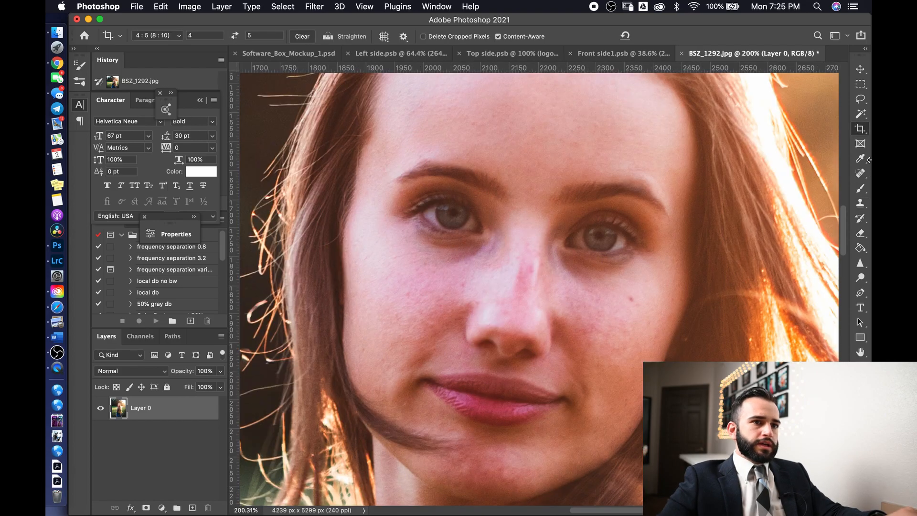
click(860, 188)
click(802, 219)
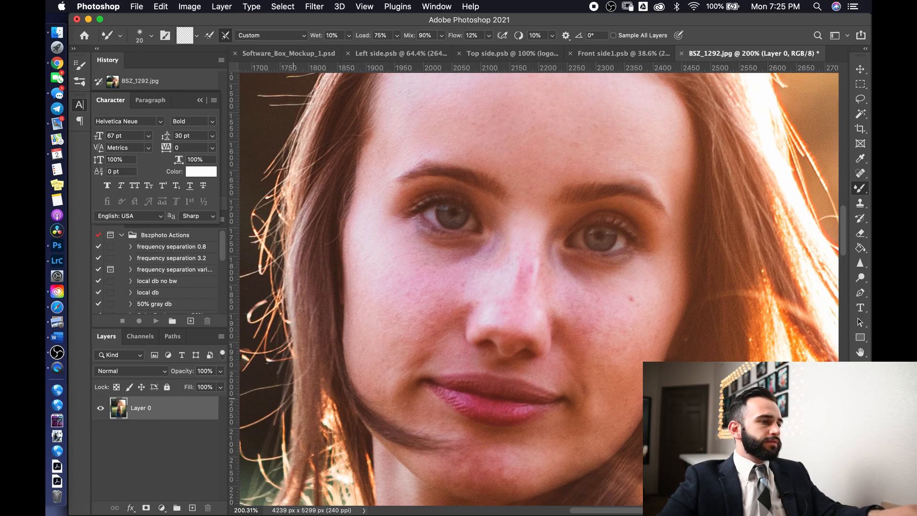
click(255, 6)
click(221, 6)
click(221, 6)
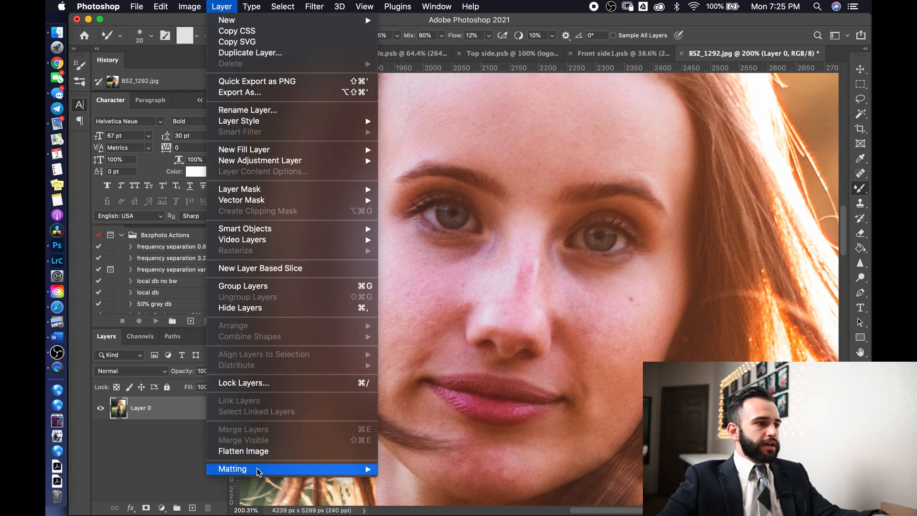
click(141, 412)
key(super+0)
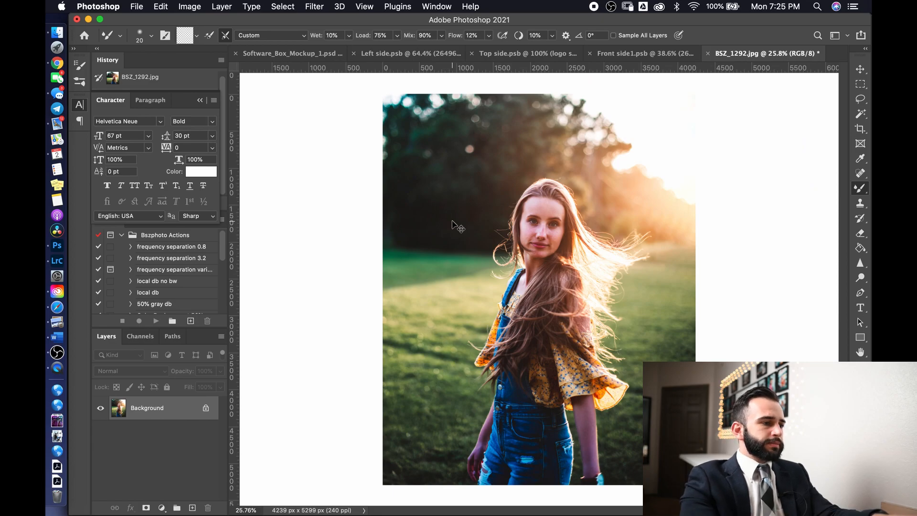
Duplicate the background layer twice, hide the upper copy, and select Layer 1
key(super+j)
key(super+j)
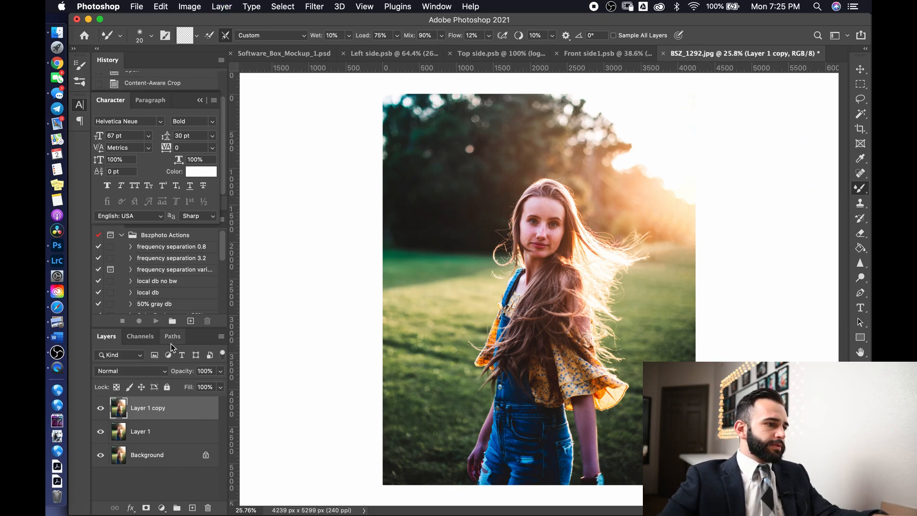
click(144, 430)
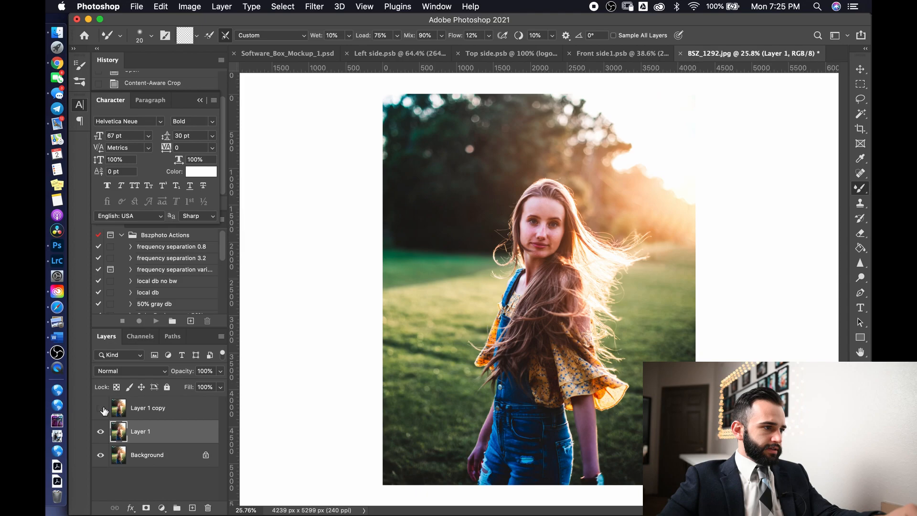
Apply a light Gaussian Blur to Layer 1, just enough to soften the skin texture on the face
click(314, 6)
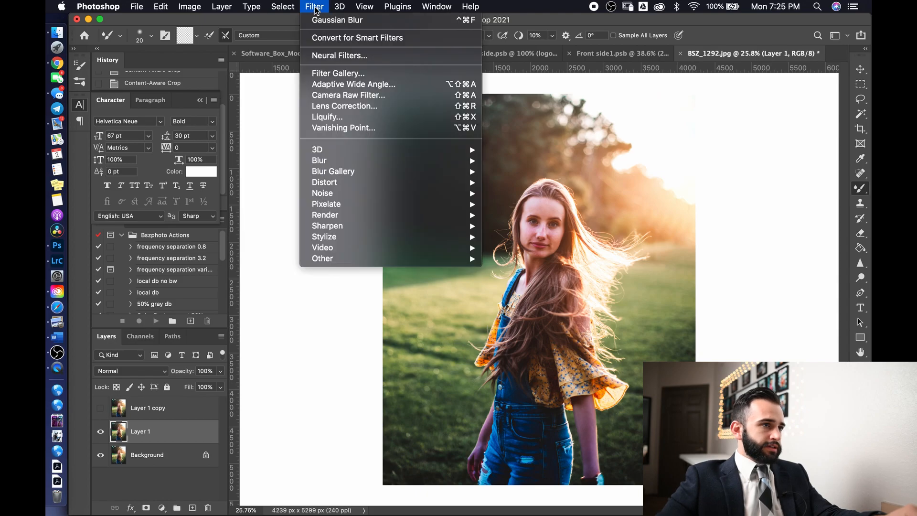
mouse_move(325, 161)
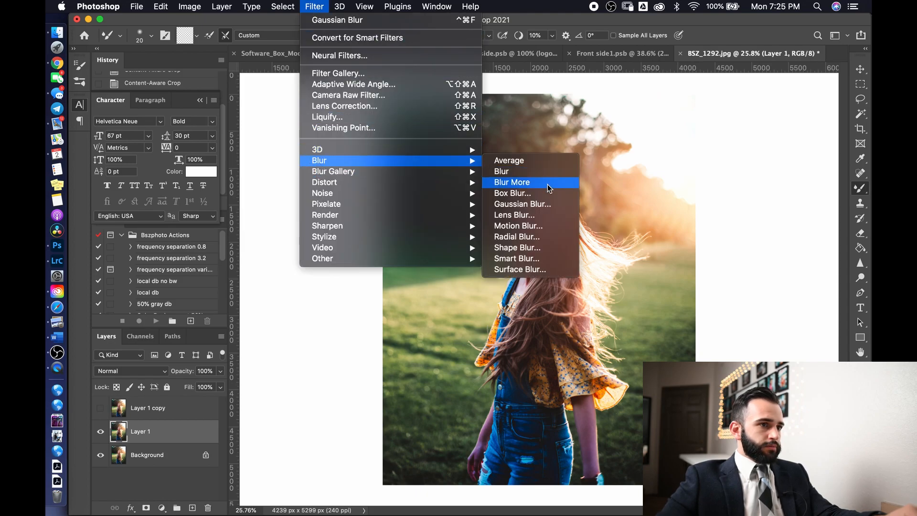
click(522, 203)
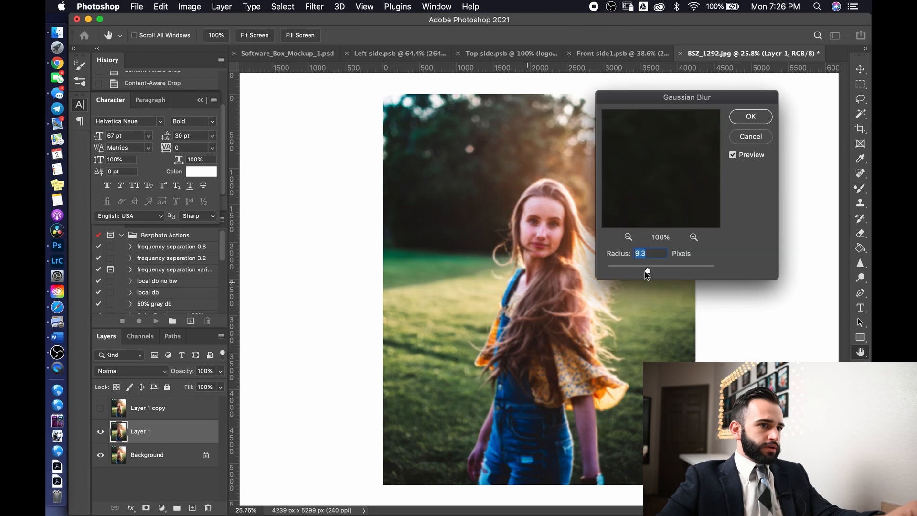
scroll(547, 226, up, 6)
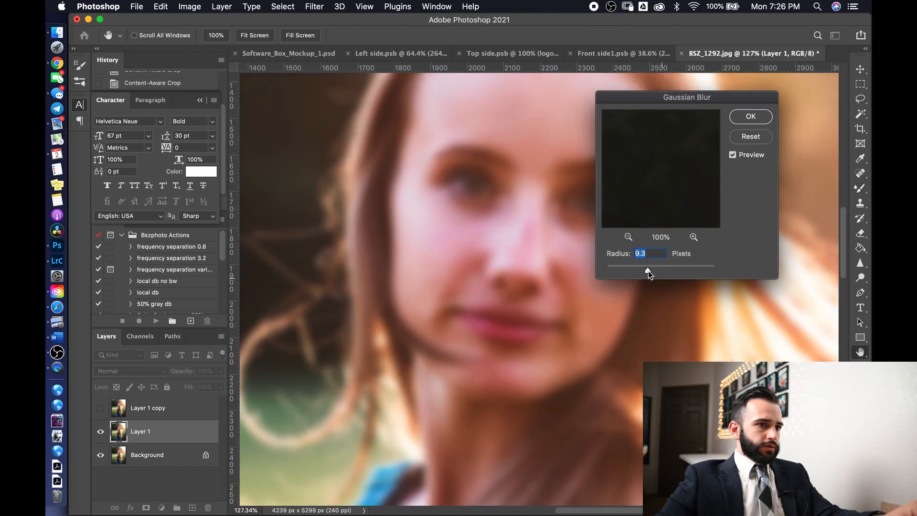
drag(649, 271, 626, 270)
click(744, 120)
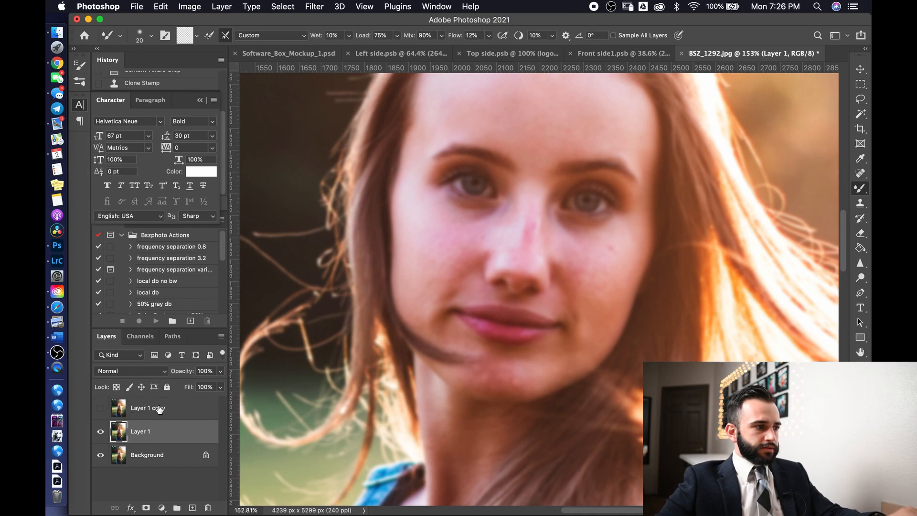
Select the upper copy and make it visible
click(144, 410)
click(101, 408)
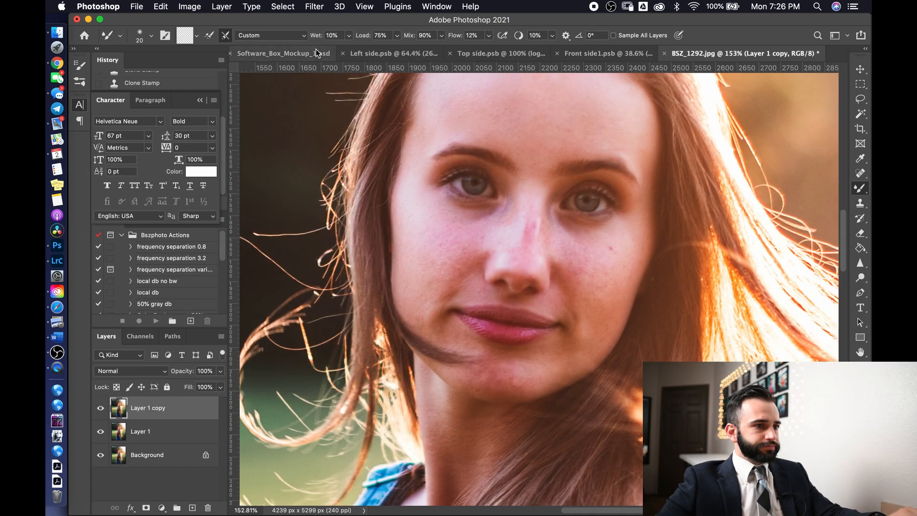
click(285, 7)
mouse_move(314, 9)
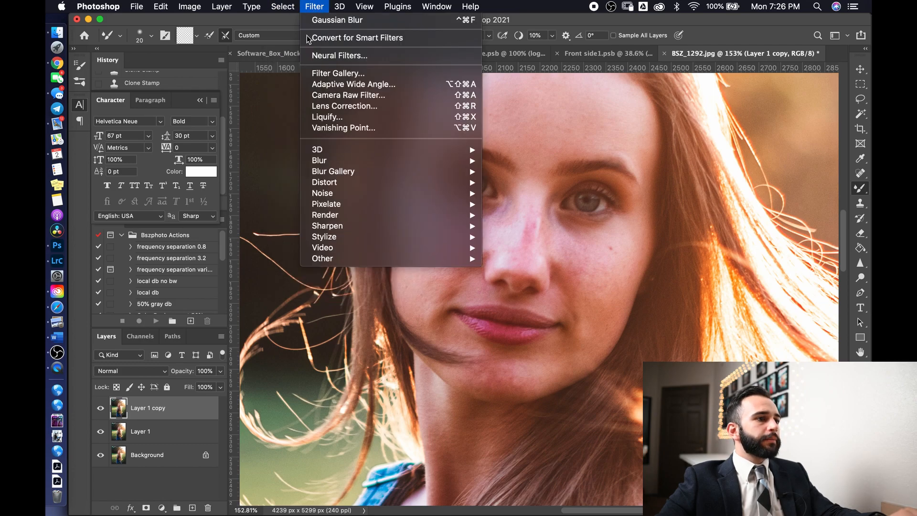
mouse_move(223, 11)
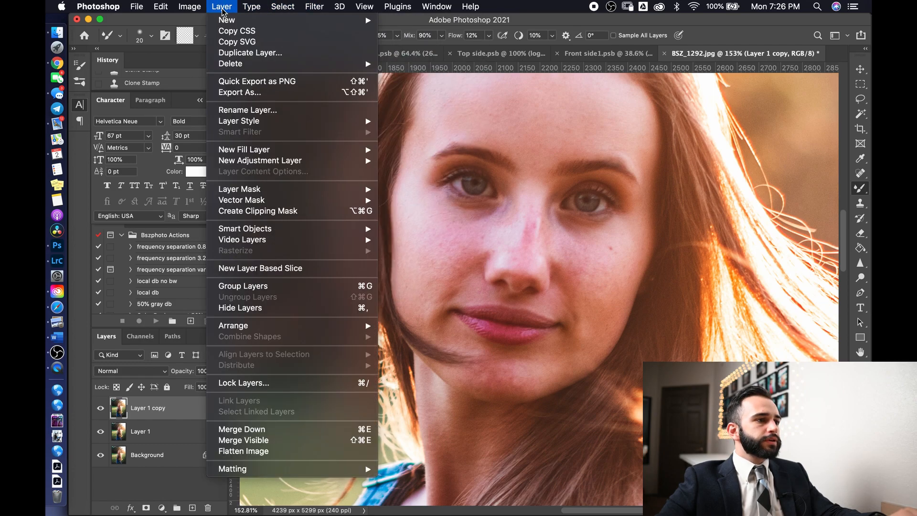
mouse_move(250, 4)
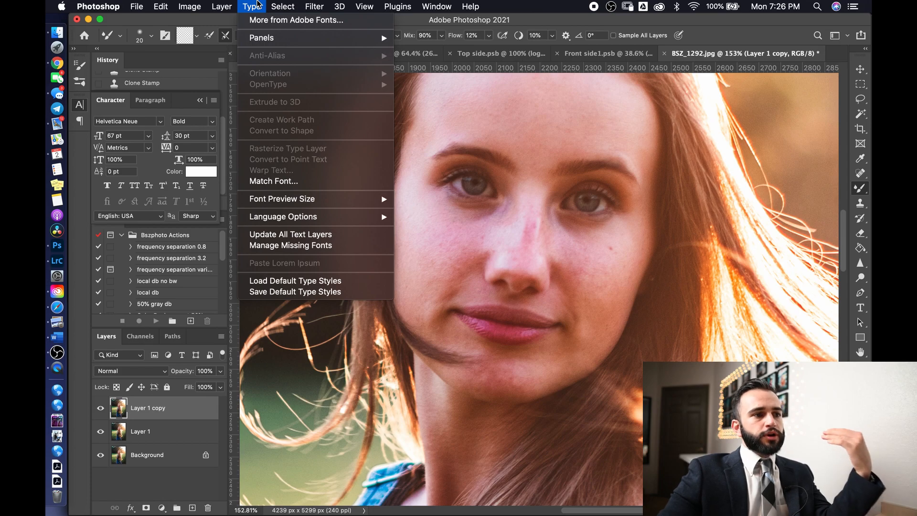
click(498, 8)
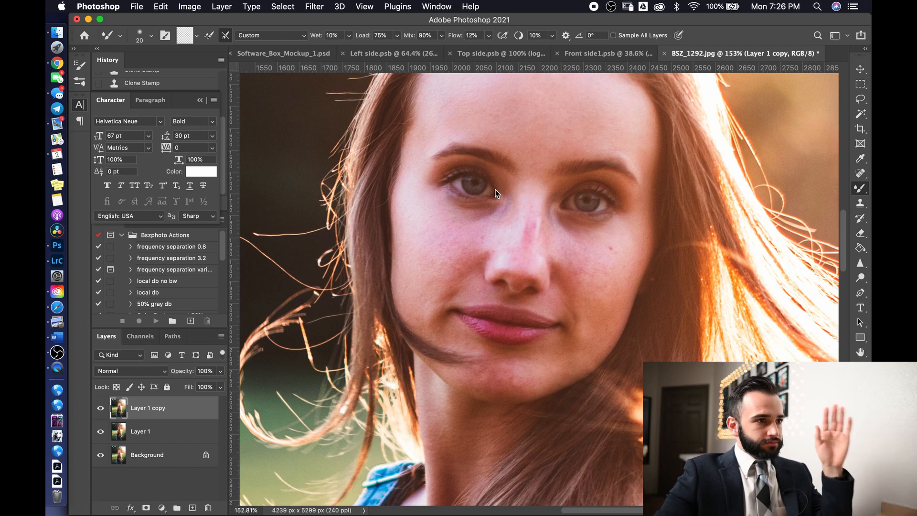
click(315, 6)
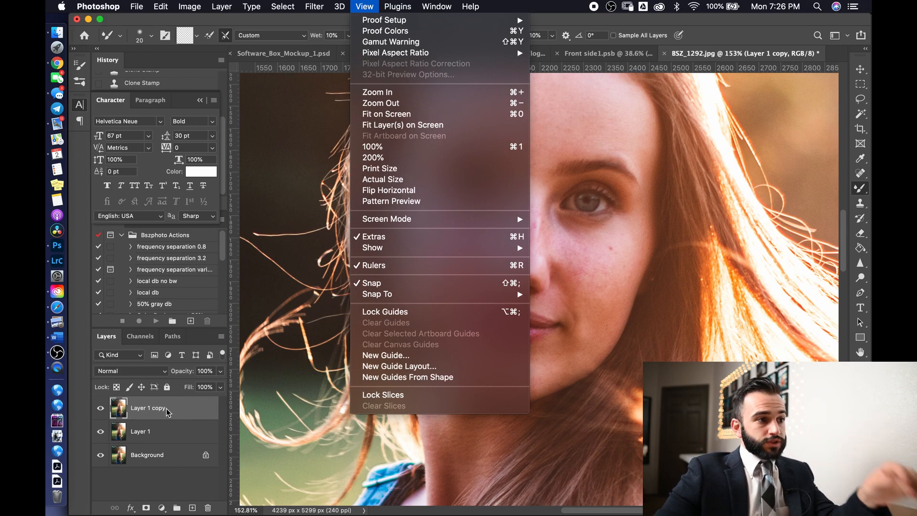
click(151, 411)
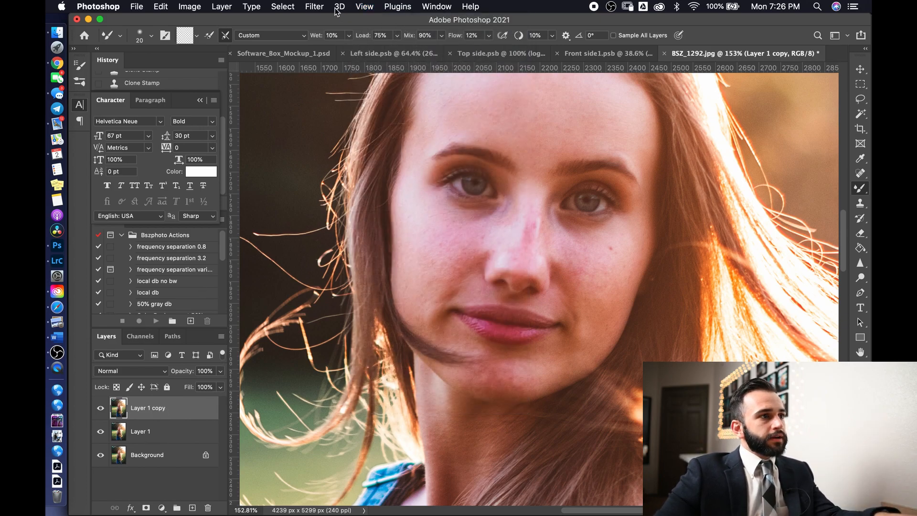
Use Apply Image on the upper copy with Layer 1 as source layer, Subtract blending, scale 2 and offset 128
click(191, 6)
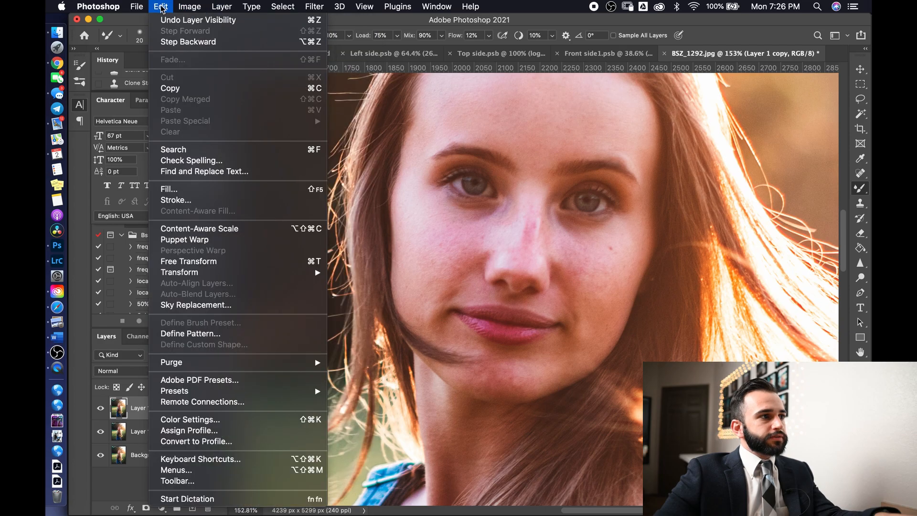
click(212, 178)
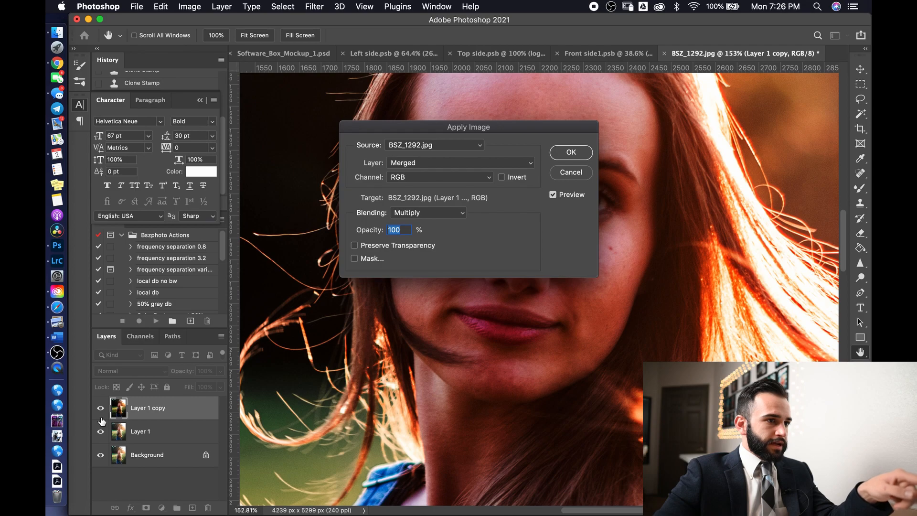
click(408, 164)
click(407, 190)
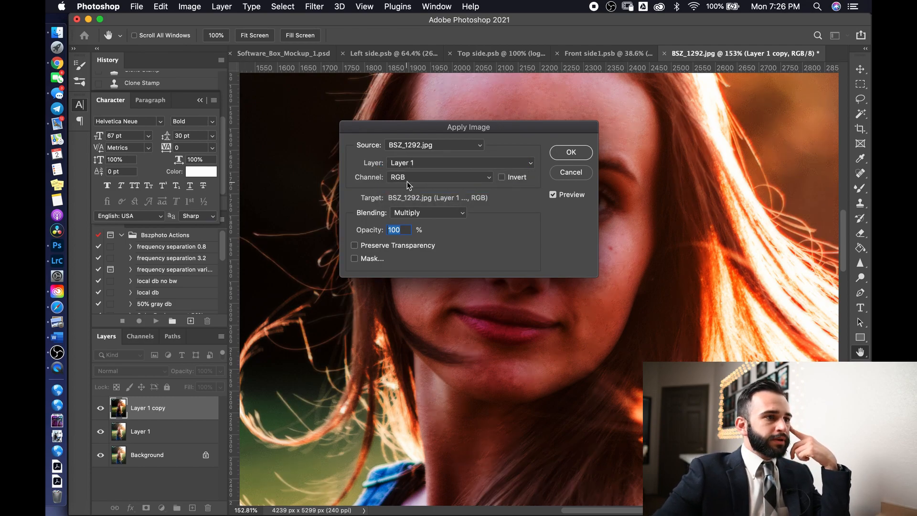
click(408, 213)
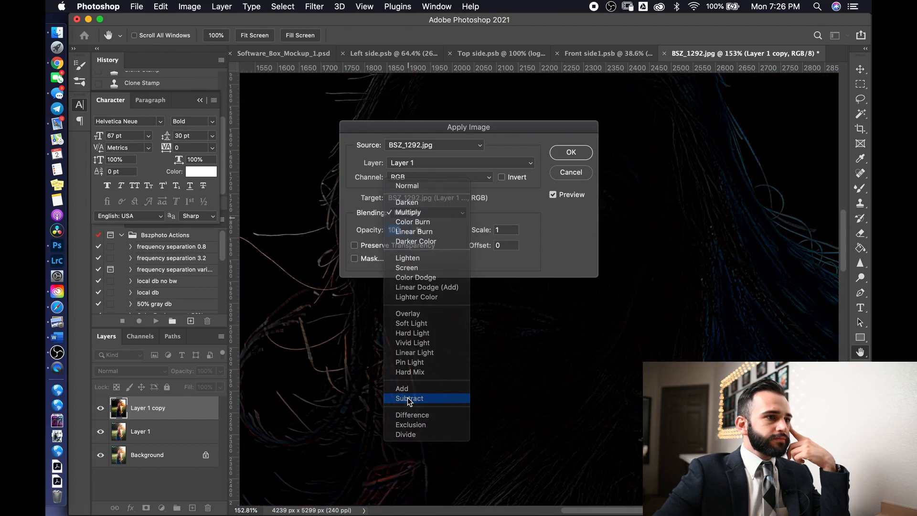
click(409, 399)
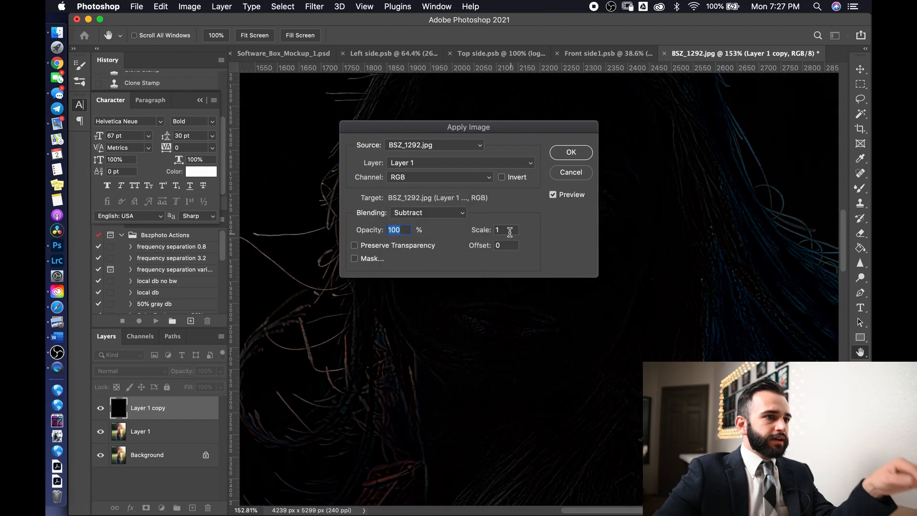
text(2)
key(Tab)
text(128)
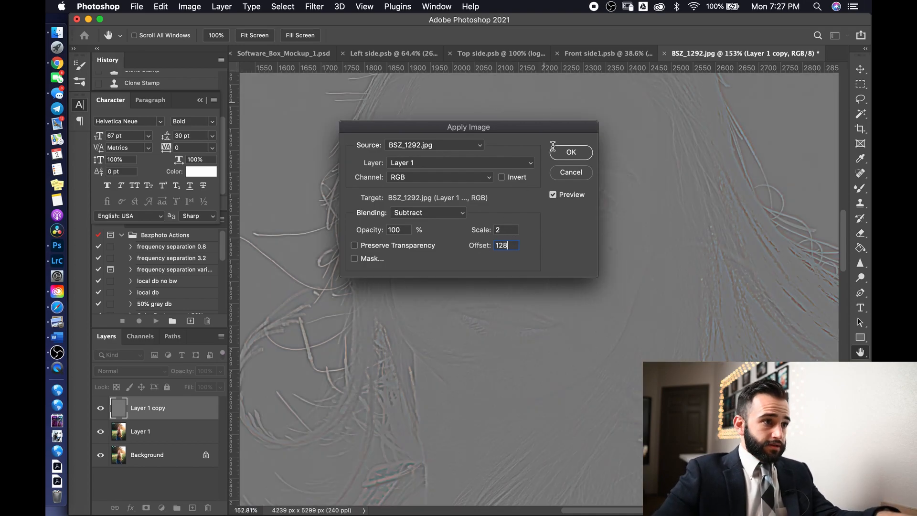
click(568, 156)
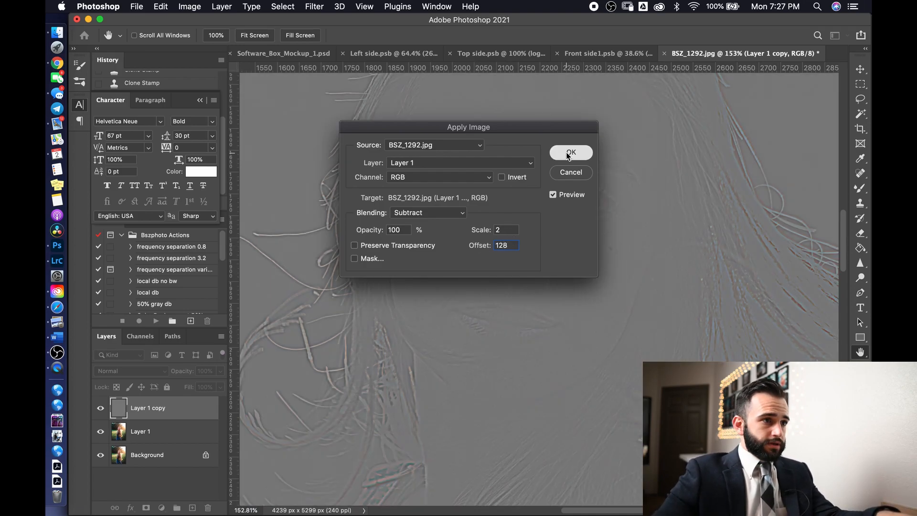
Set the blend mode of Layer 1 copy to Linear Light
click(120, 371)
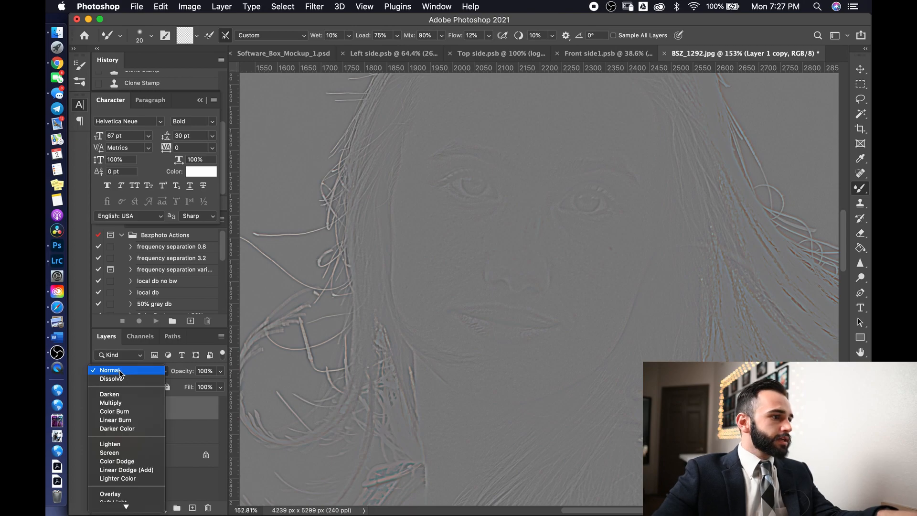
click(119, 370)
click(115, 374)
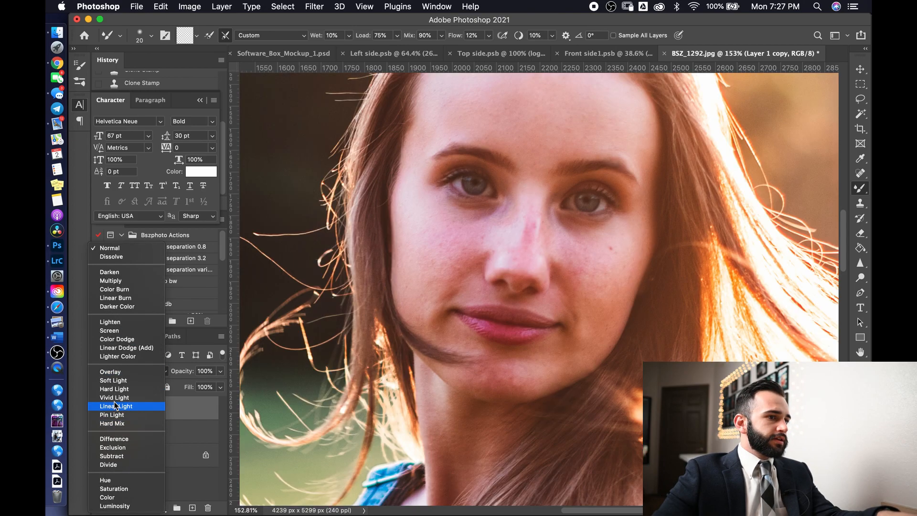
click(116, 407)
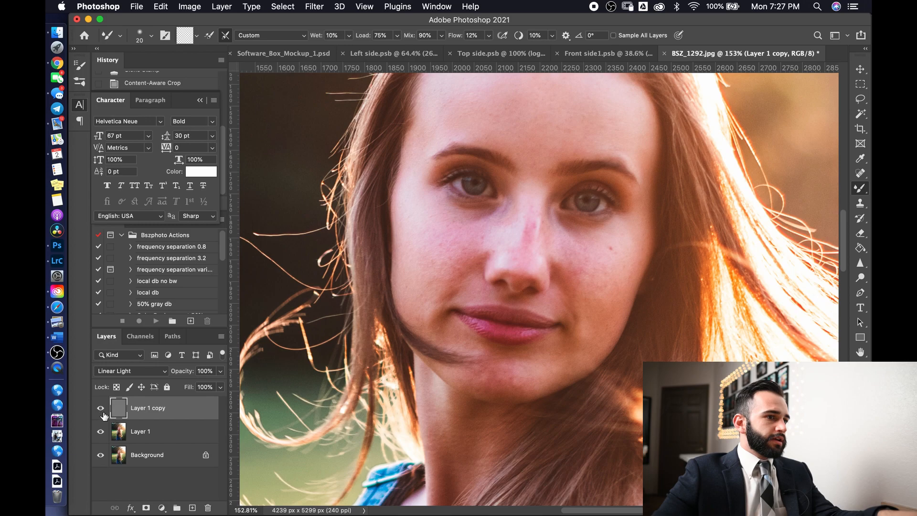
Compare the face with the Layer 1 copy texture layer hidden and shown, leaving the layer visible
click(101, 410)
click(101, 410)
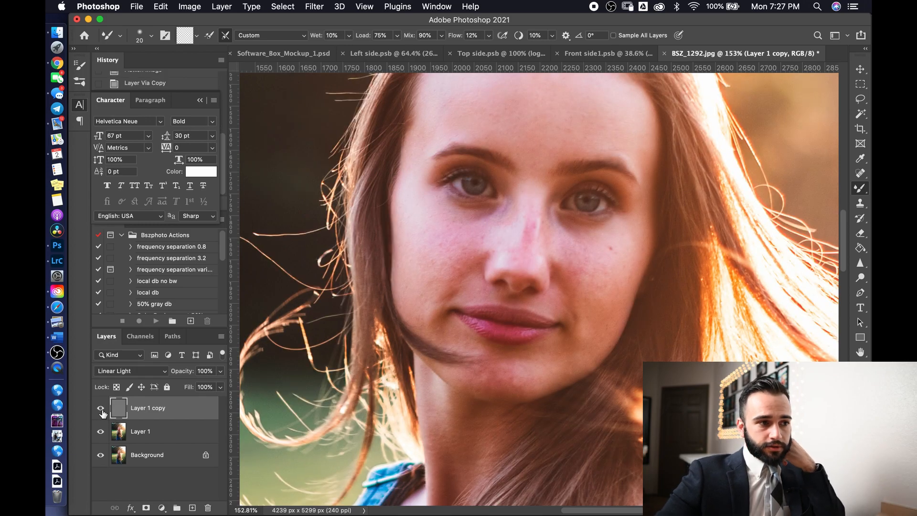
click(100, 409)
click(101, 410)
scroll(430, 265, up, 3)
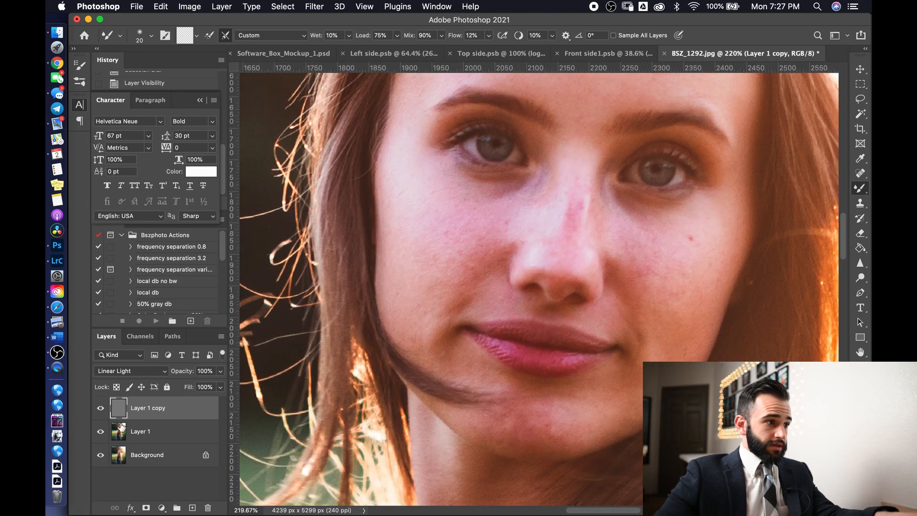
click(98, 410)
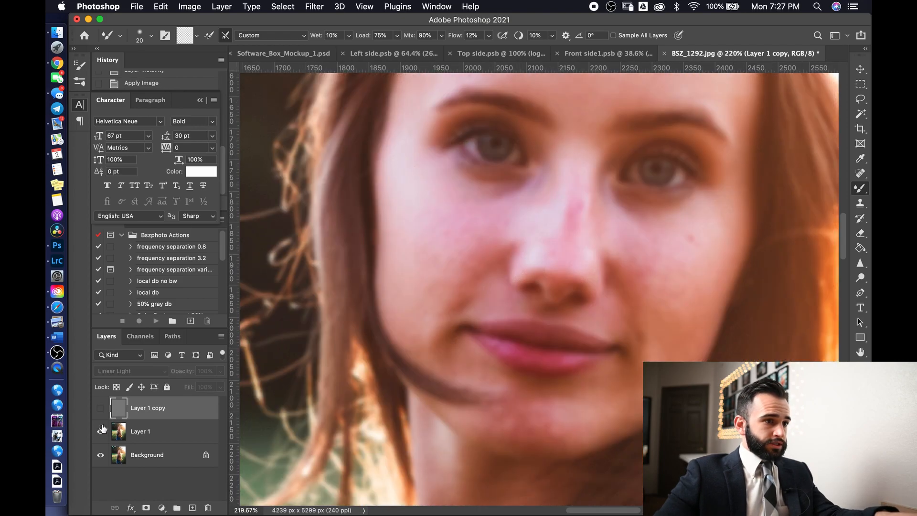
click(101, 409)
click(102, 409)
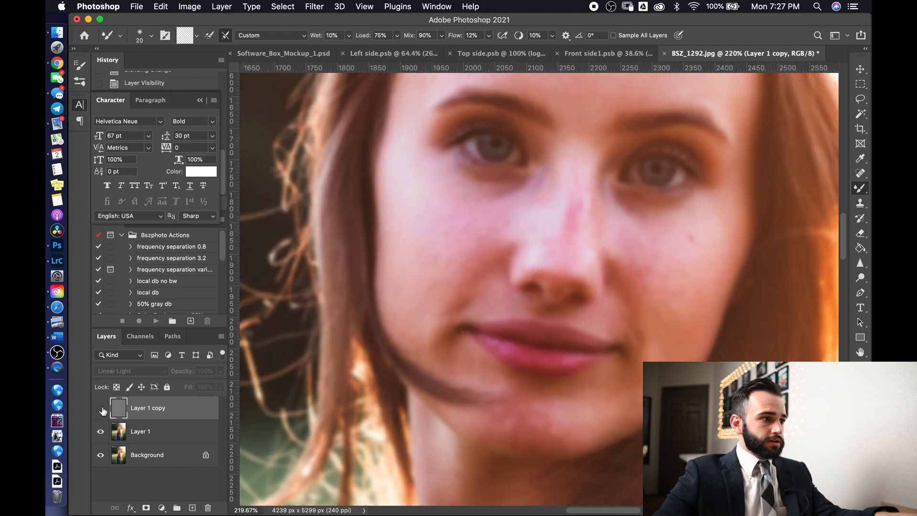
click(101, 409)
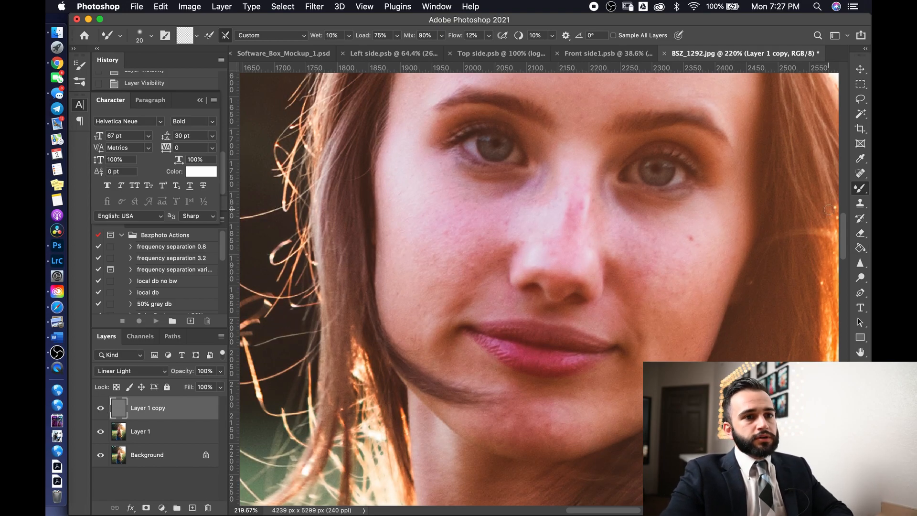
Select Layer 1 and even out the skin tones on the cheeks and chin using the Mixer Brush at size 70 to 80
click(144, 436)
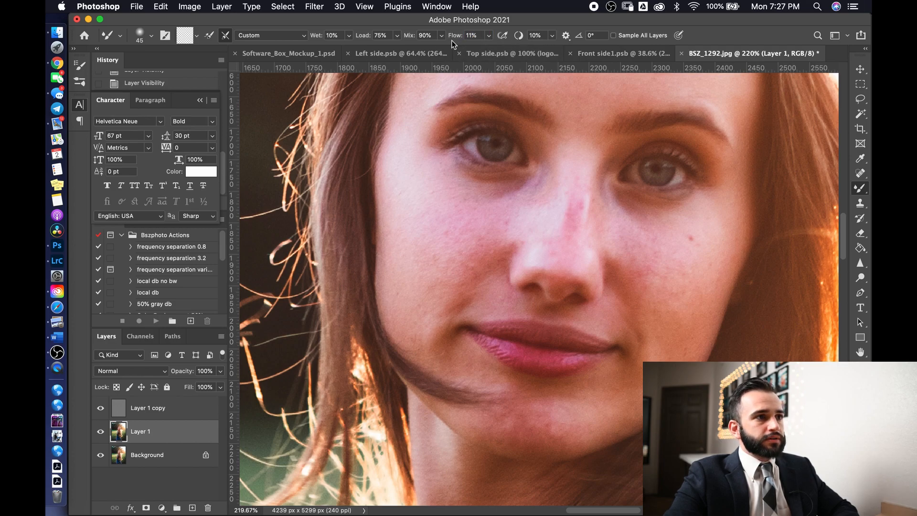
key(bracketright)
key(bracketright)
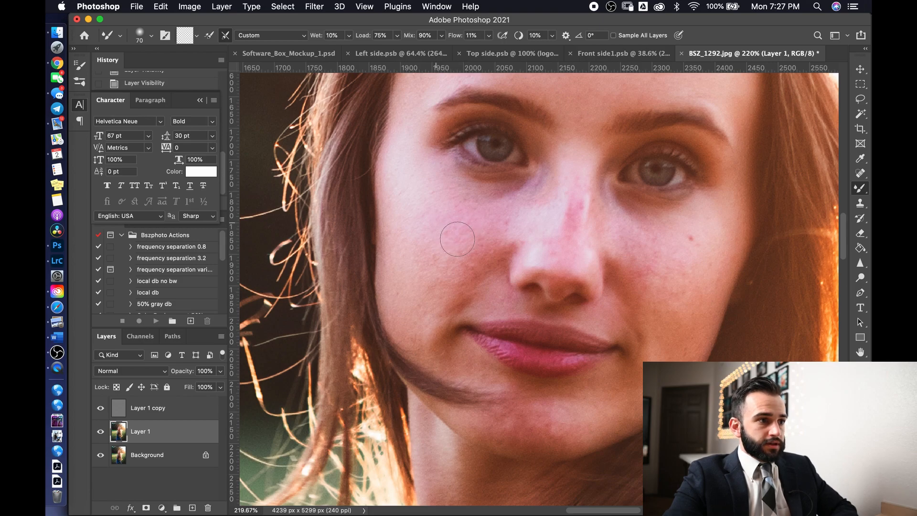
key(bracketleft)
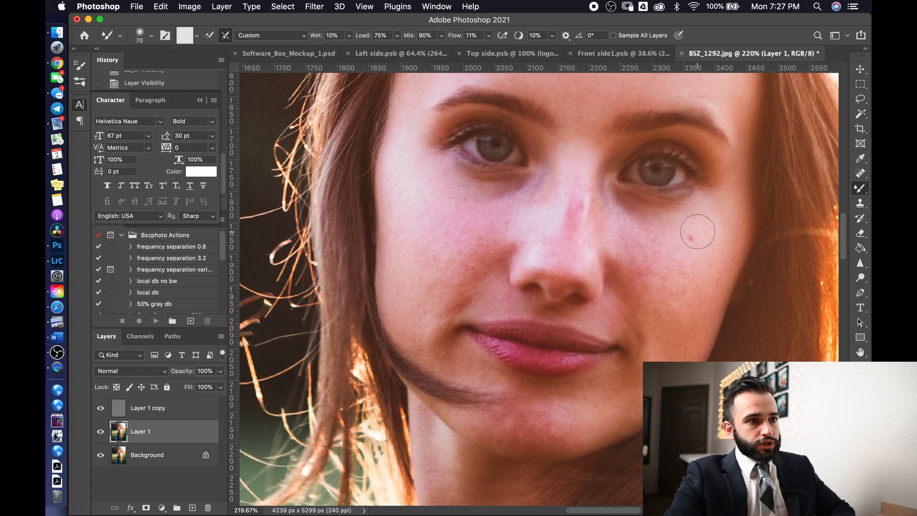
key(bracketright)
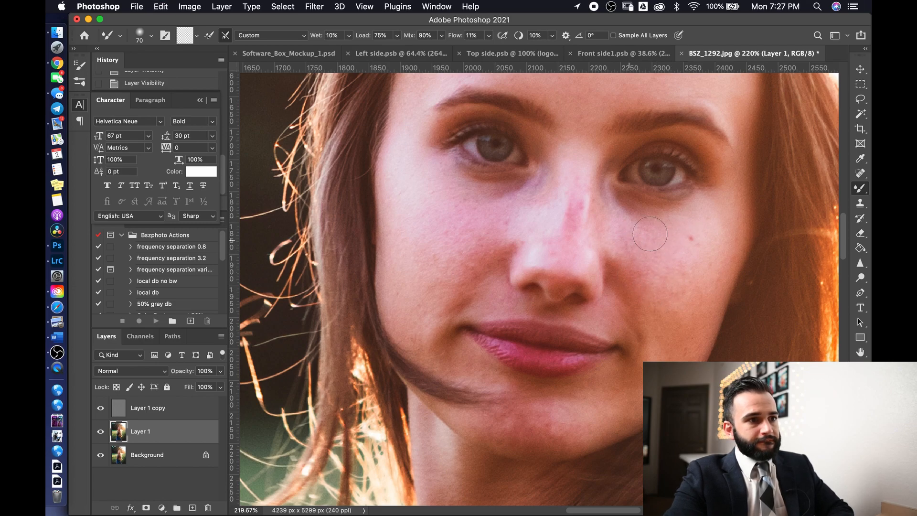
key(bracketright)
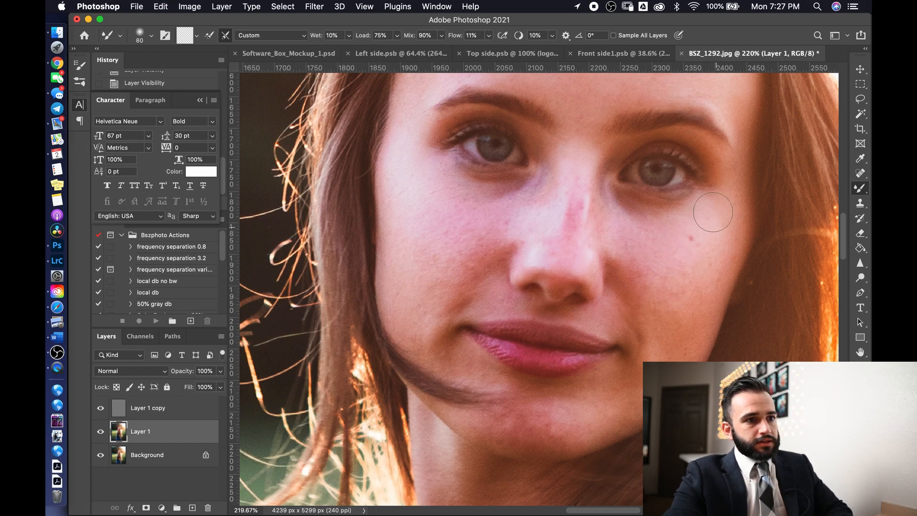
key(bracketleft)
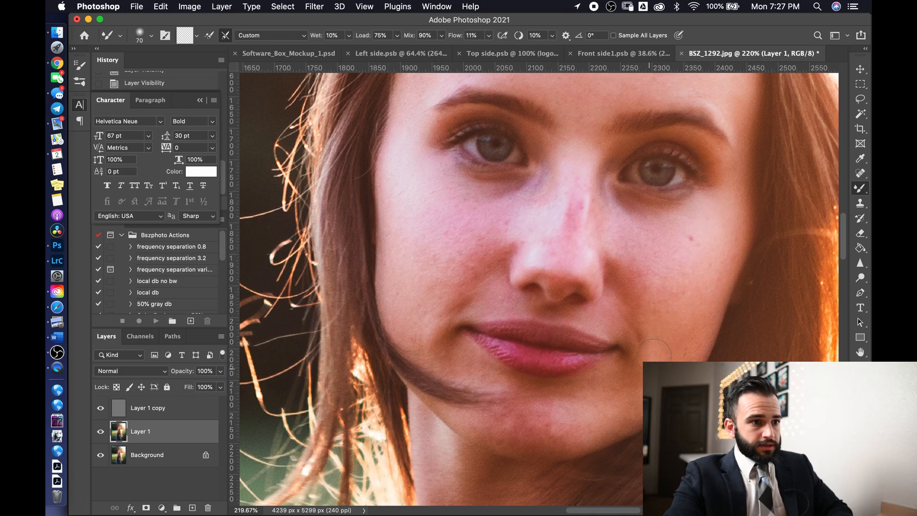
mouse_move(617, 412)
mouse_down()
mouse_move(544, 429)
mouse_move(547, 417)
mouse_move(555, 432)
mouse_move(514, 425)
mouse_up()
key(super+z)
Blend the red patch along the bridge of the nose with the Mixer Brush at size 45
key(bracketright)
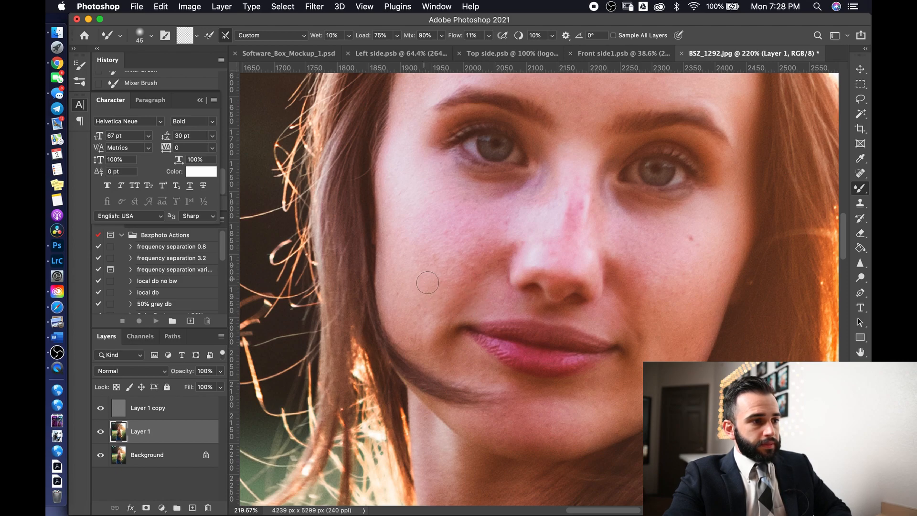
key(bracketright)
key(bracketright)
key(bracketleft)
key(bracketleft)
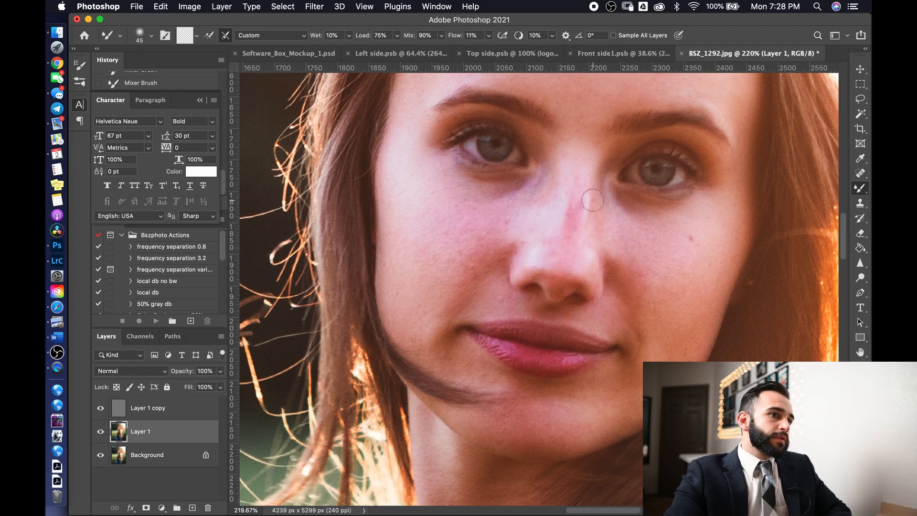
key(bracketright)
drag(572, 170, 565, 233)
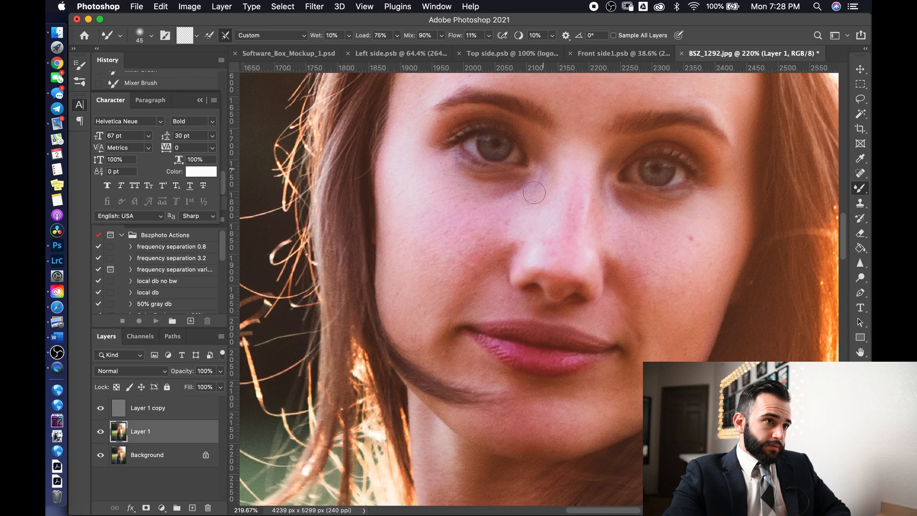
Soften the skin beneath both eyes with the Mixer Brush at size 40 to 45, comparing before and after
key(bracketleft)
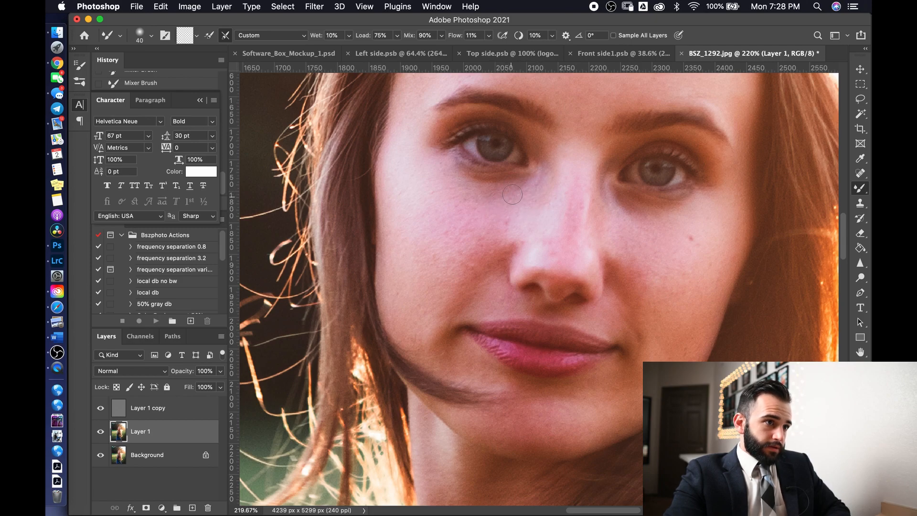
key(super+z)
key(super+shift+z)
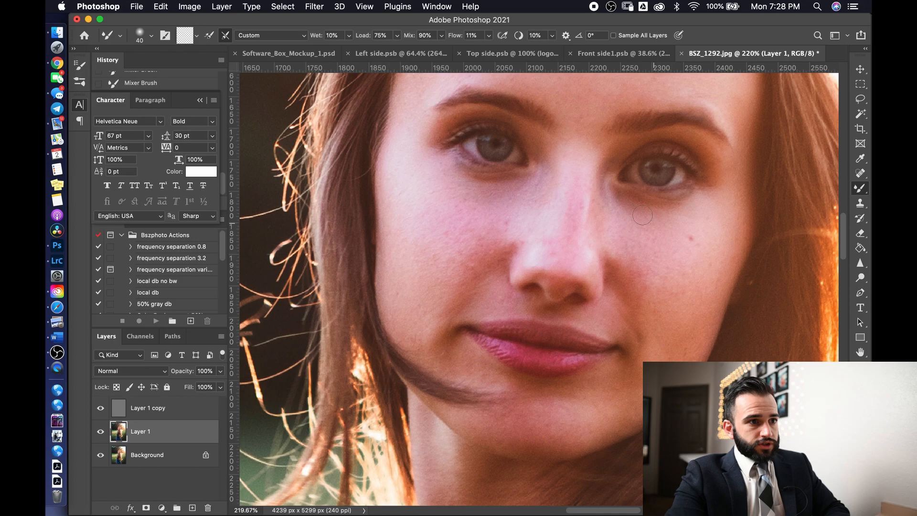
key(bracketright)
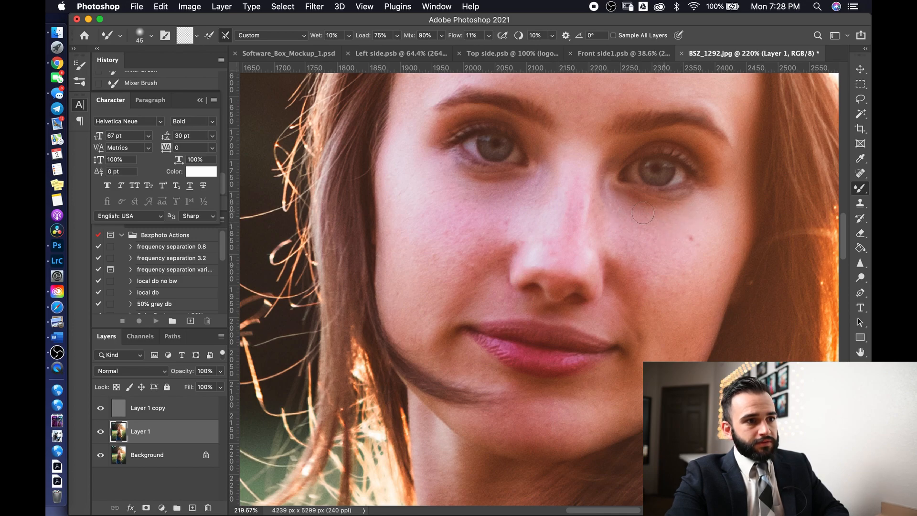
Blend the redness on the cheek beside the nose with the Mixer Brush at size 45 to 60
key(bracketright)
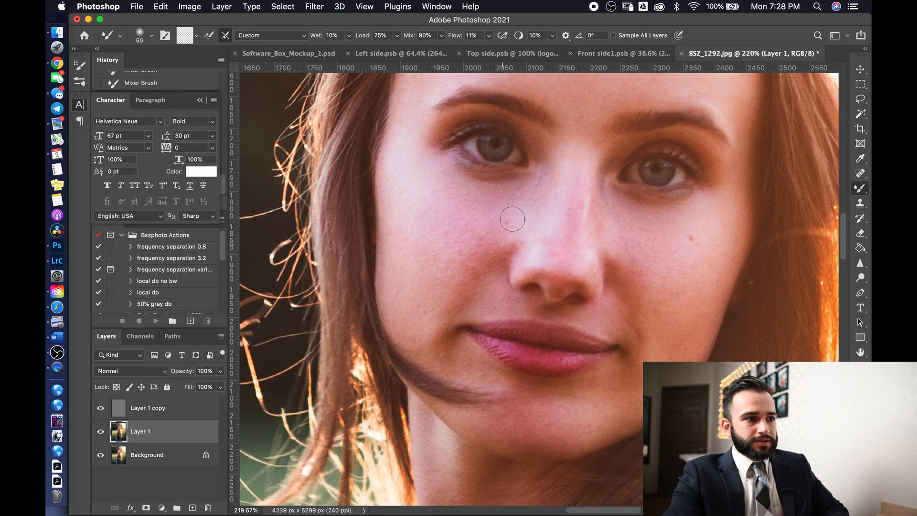
key(super+z)
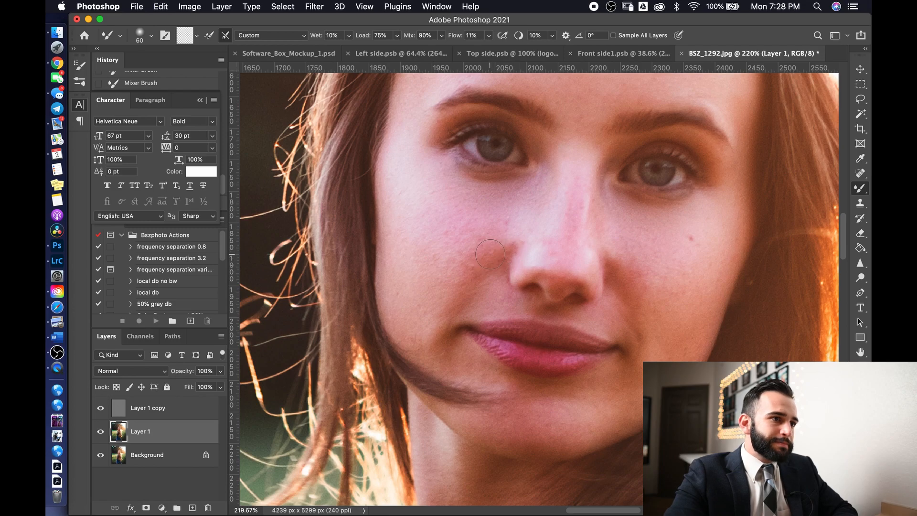
key(bracketright)
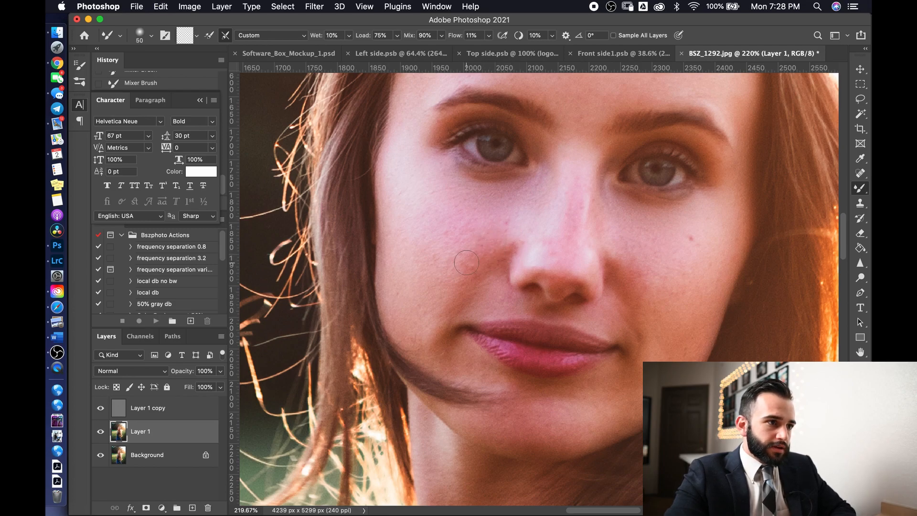
key(bracketright)
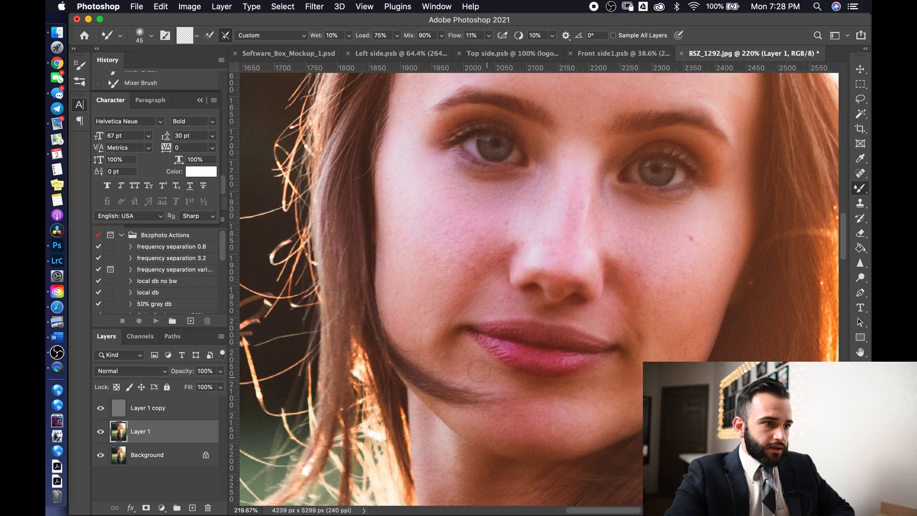
Smooth the skin around the corners of the mouth with the Mixer Brush at size 50
scroll(448, 375, down, 8)
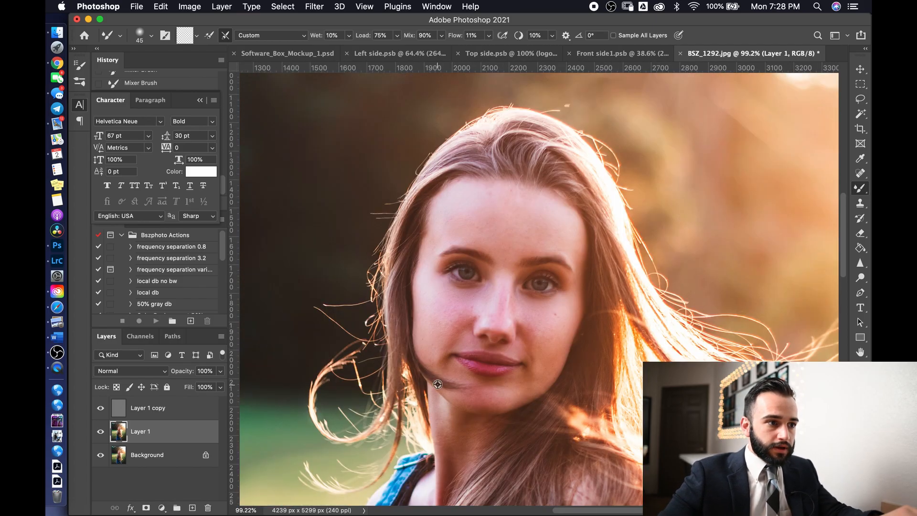
scroll(472, 348, up, 10)
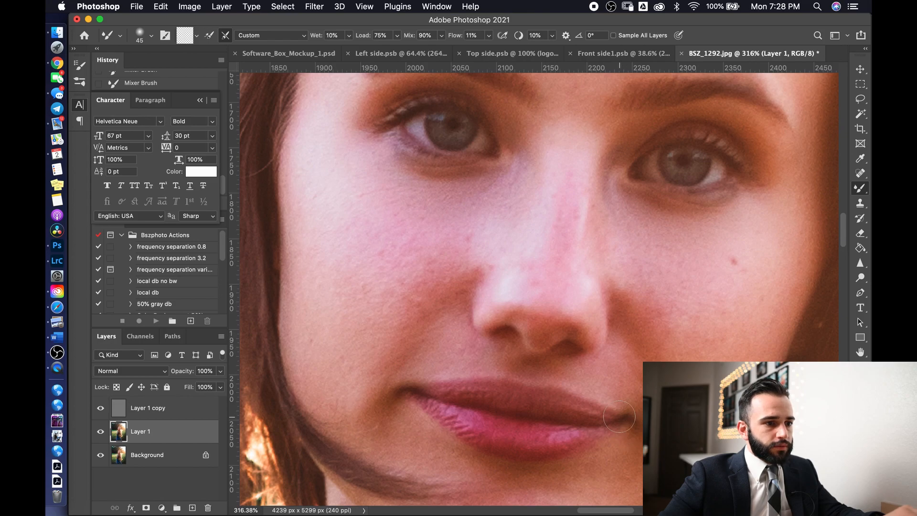
ctrl+alt+drag(629, 404, 641, 396)
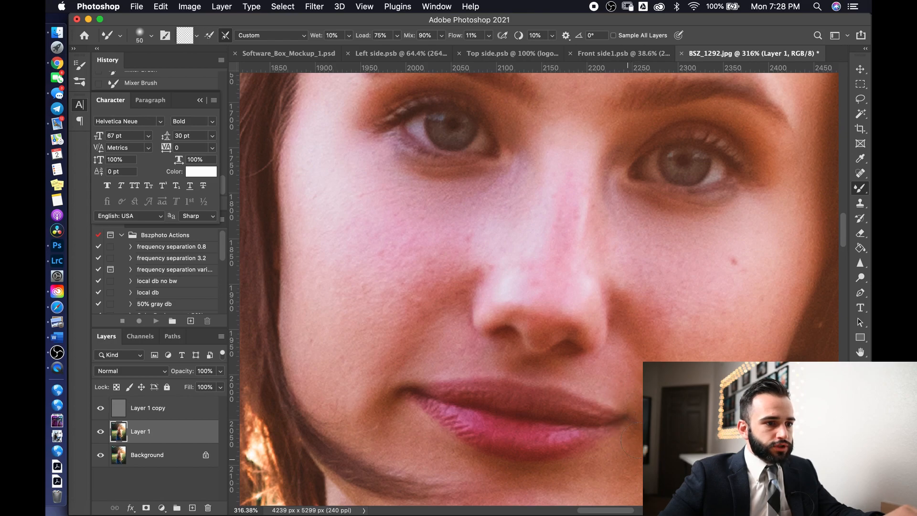
drag(411, 395, 404, 388)
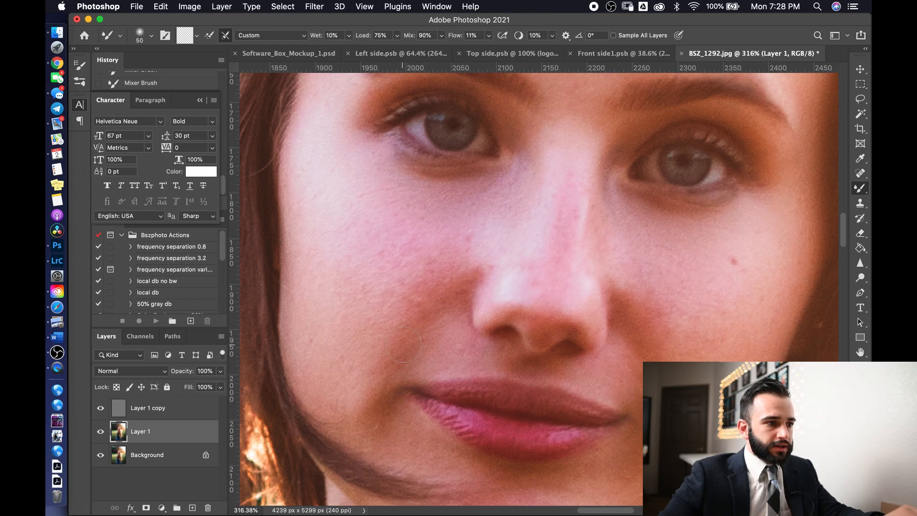
Refine the tones beside the mouth and on the cheeks with the Mixer Brush at size 40 to 50
scroll(402, 355, down, 10)
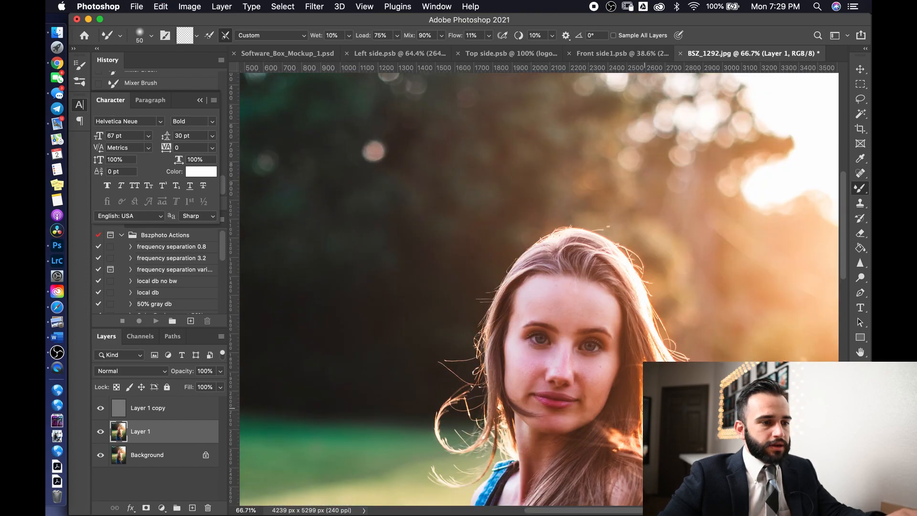
scroll(595, 395, up, 4)
scroll(594, 394, up, 2)
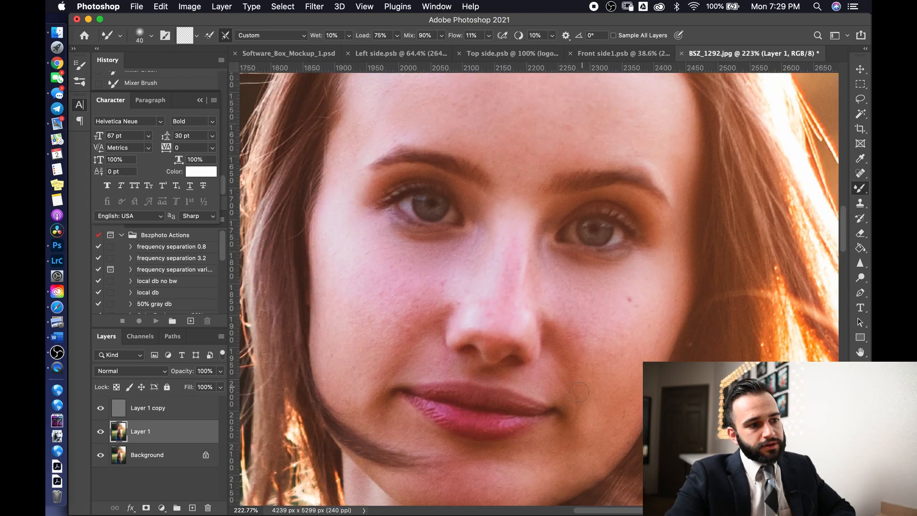
key(super+z)
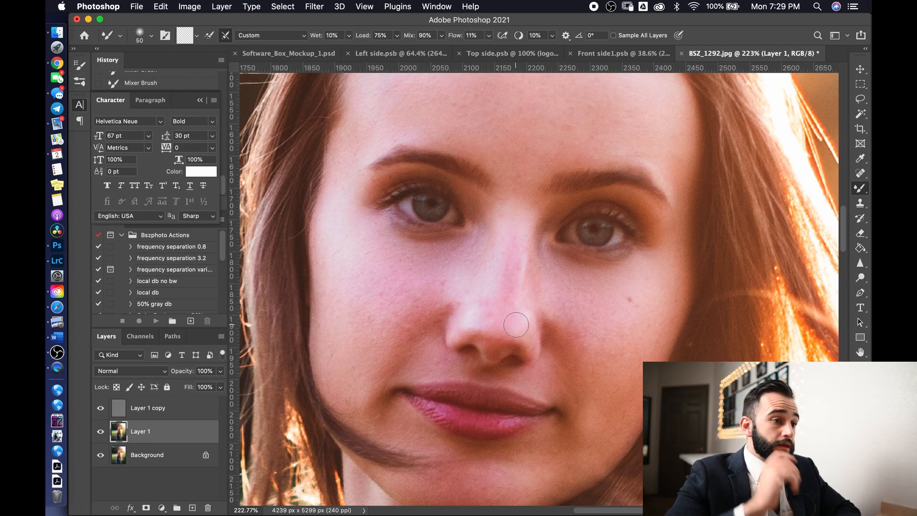
Try blending the skin above the eye with the Mixer Brush at size 33, and undo the strokes
scroll(550, 249, down, 5)
scroll(550, 249, down, 5)
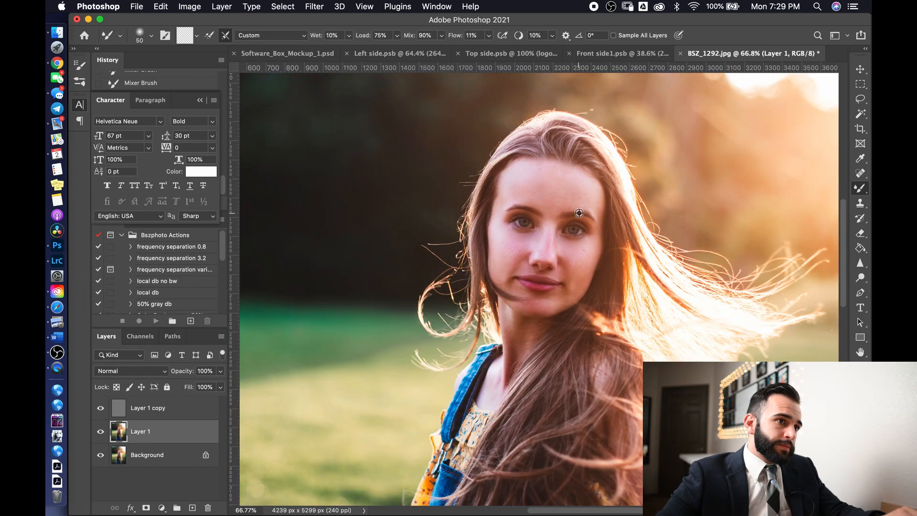
scroll(514, 217, up, 8)
ctrl+alt+drag(479, 172, 461, 172)
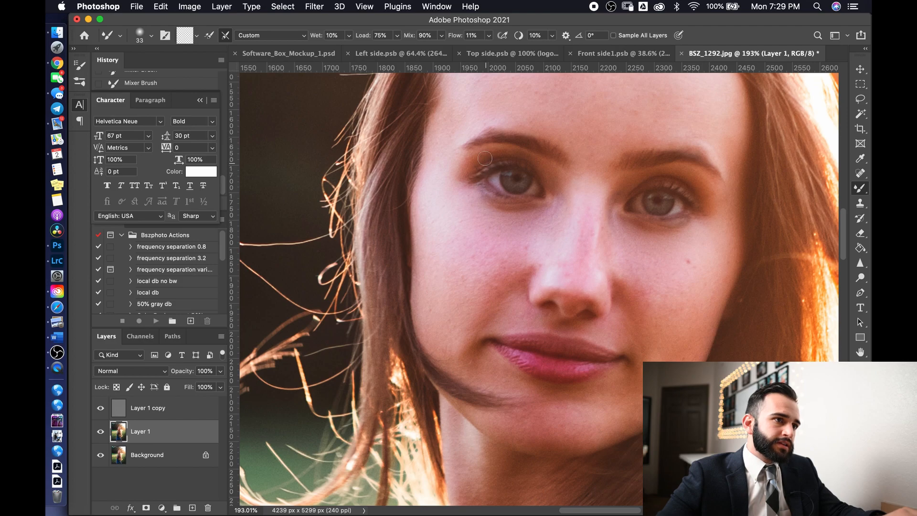
key(super+z)
key(super+z)
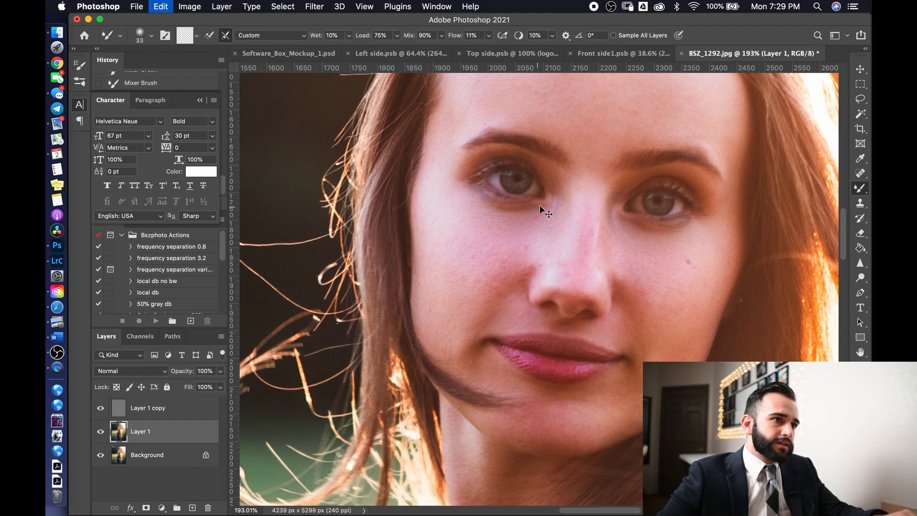
key(super+z)
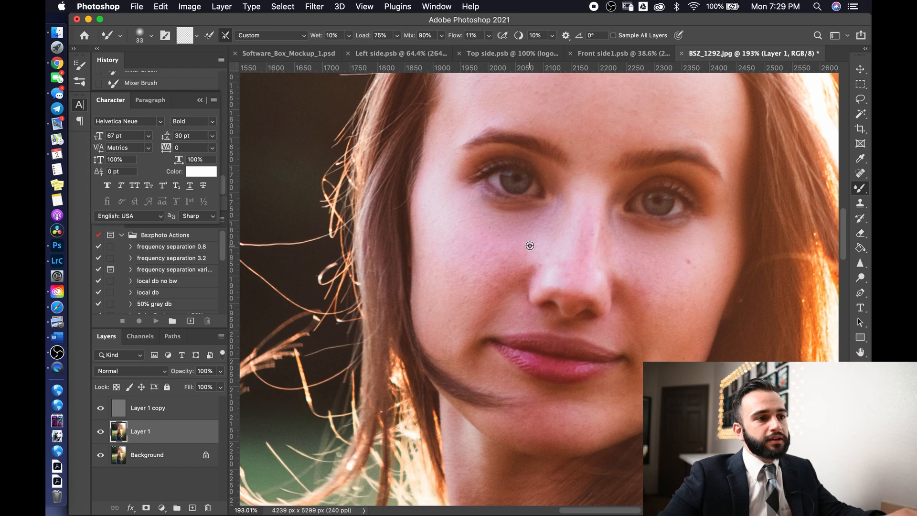
Blend the skin tones on both cheeks with the Mixer Brush at size 45 to 70
scroll(532, 247, down, 1)
ctrl+alt+drag(534, 253, 546, 253)
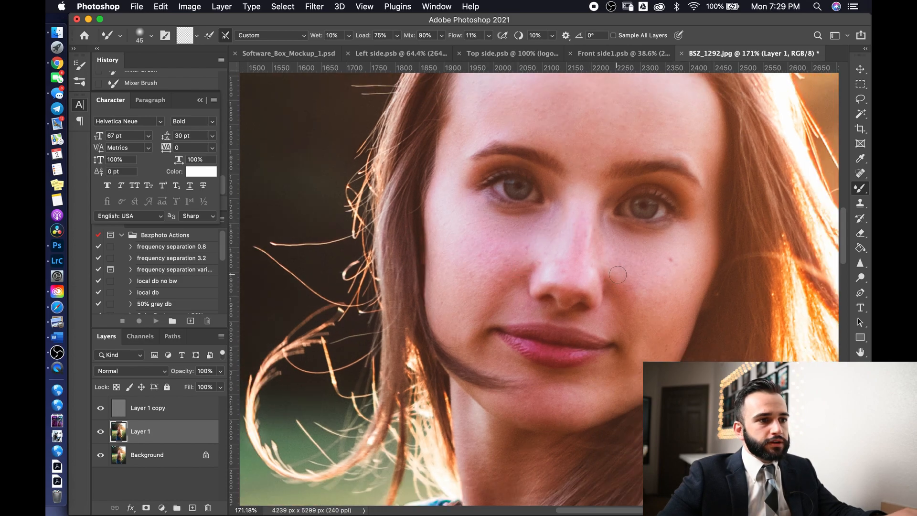
ctrl+alt+drag(622, 263, 635, 262)
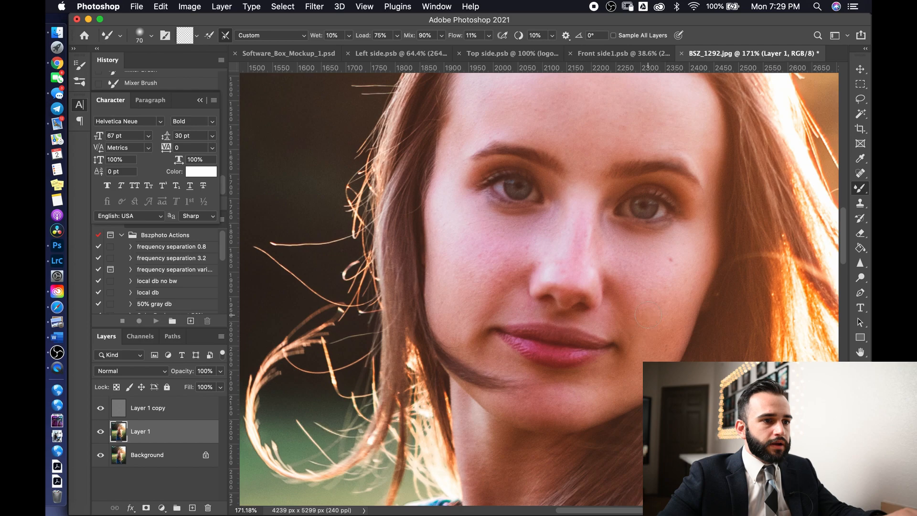
Examine the skin color of the arm below the sleeve up close and against the whole photo
key(super+minus)
key(super+minus)
key(super+minus)
key(super+minus)
key(super+minus)
key(super+minus)
key(super+minus)
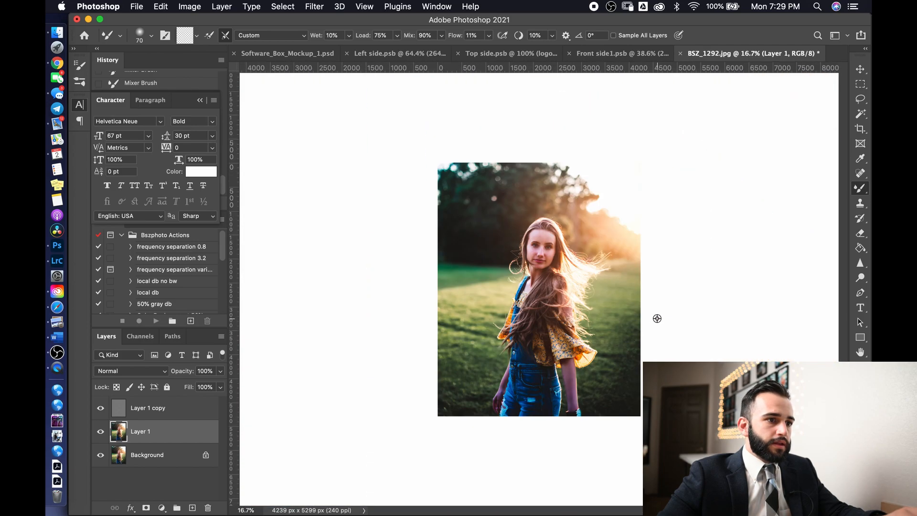
scroll(570, 390, up, 5)
drag(584, 409, 585, 358)
scroll(588, 355, up, 3)
mouse_move(567, 293)
ctrl+alt+mouse_down()
mouse_move(576, 292)
mouse_move(583, 263)
ctrl+alt+mouse_up()
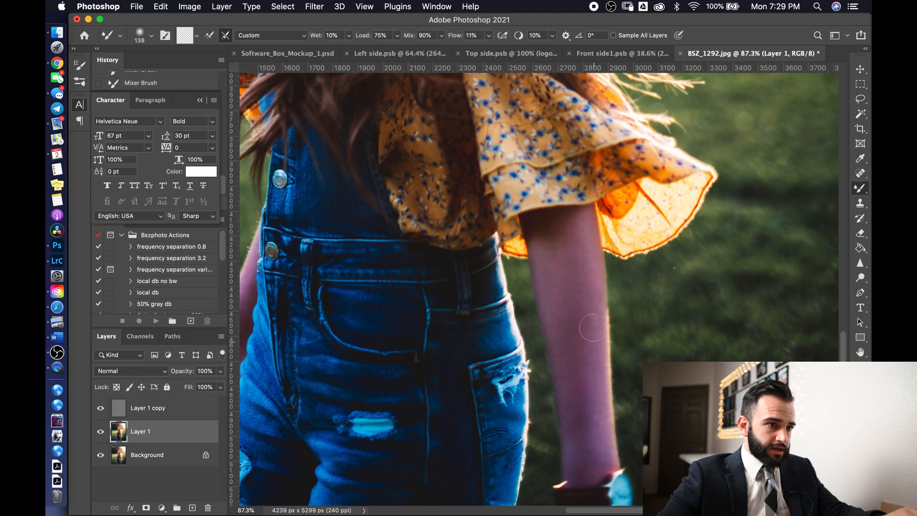
scroll(548, 250, down, 2)
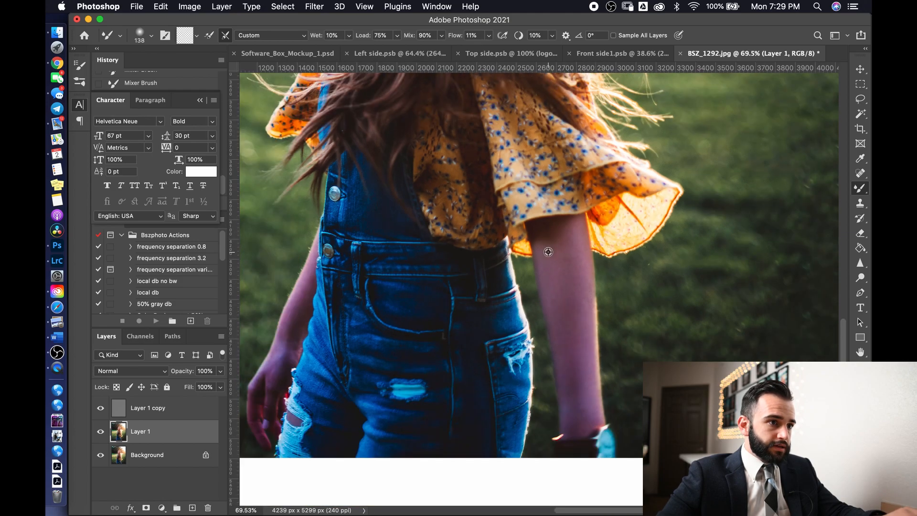
scroll(549, 252, down, 6)
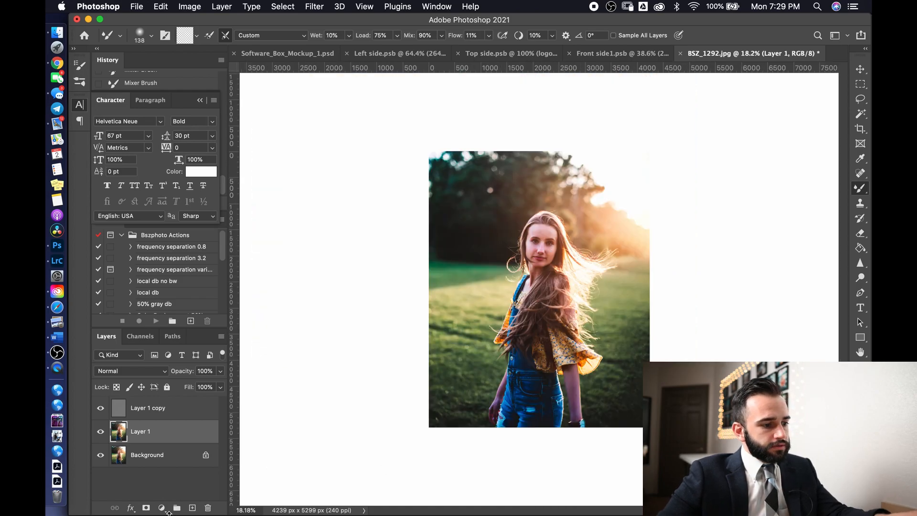
Merge all visible layers and add a new empty layer with the Color blend mode
key(super+shift+e)
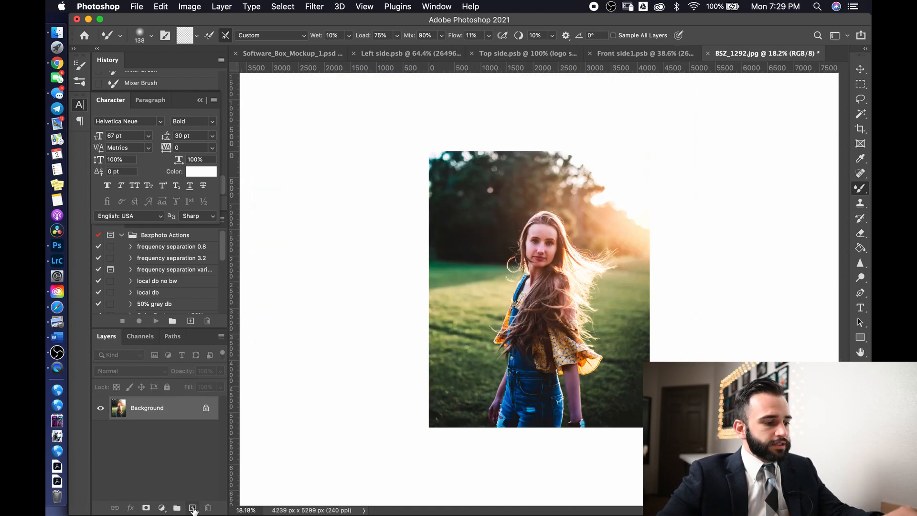
click(193, 509)
click(128, 371)
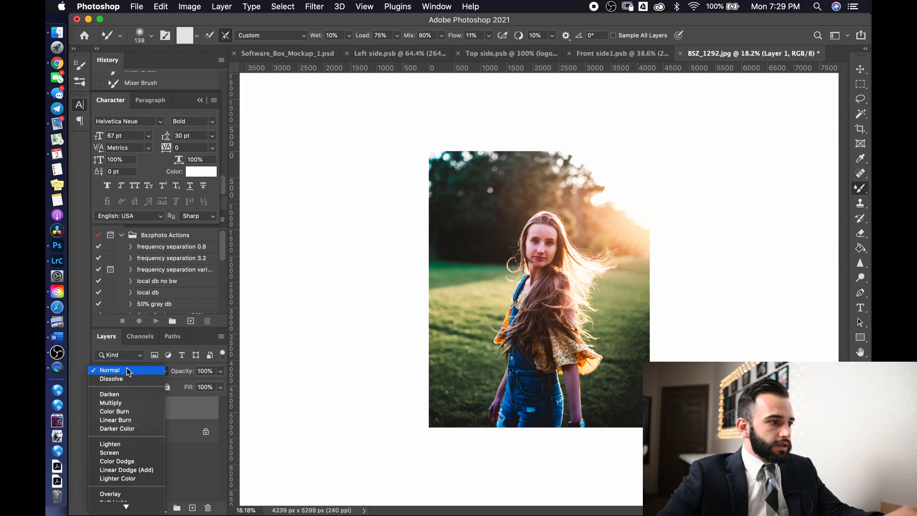
click(112, 495)
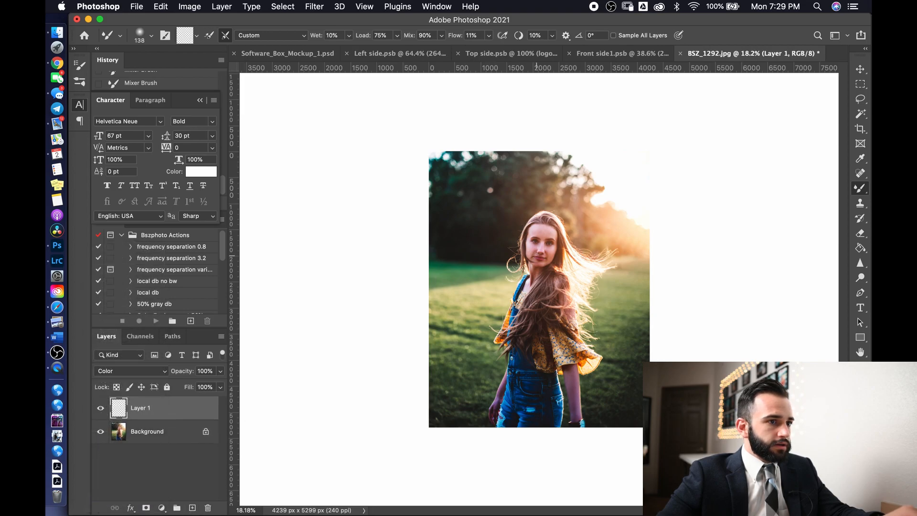
Switch to the regular Brush tool at size 111 and sample the warm skin tone from the woman's cheek
right_click(864, 196)
click(794, 185)
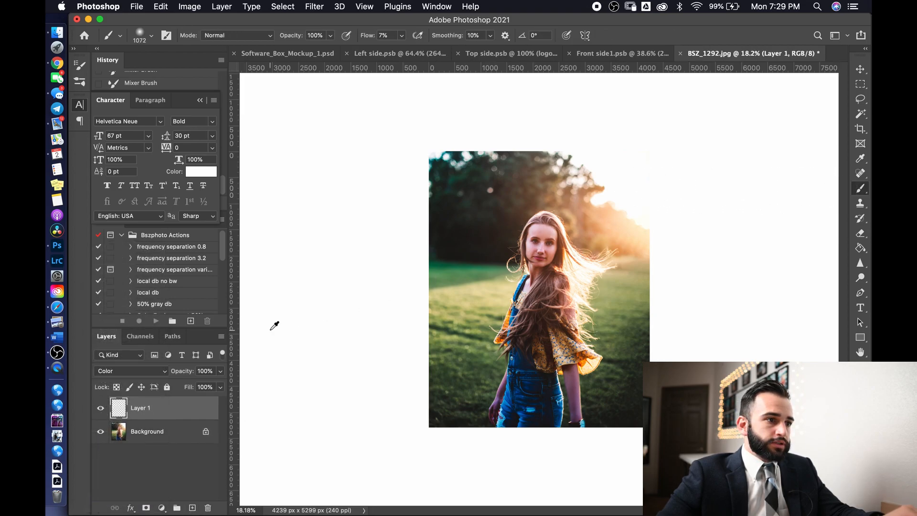
scroll(574, 243, up, 5)
drag(541, 233, 435, 228)
drag(553, 247, 528, 244)
alt+click(547, 247)
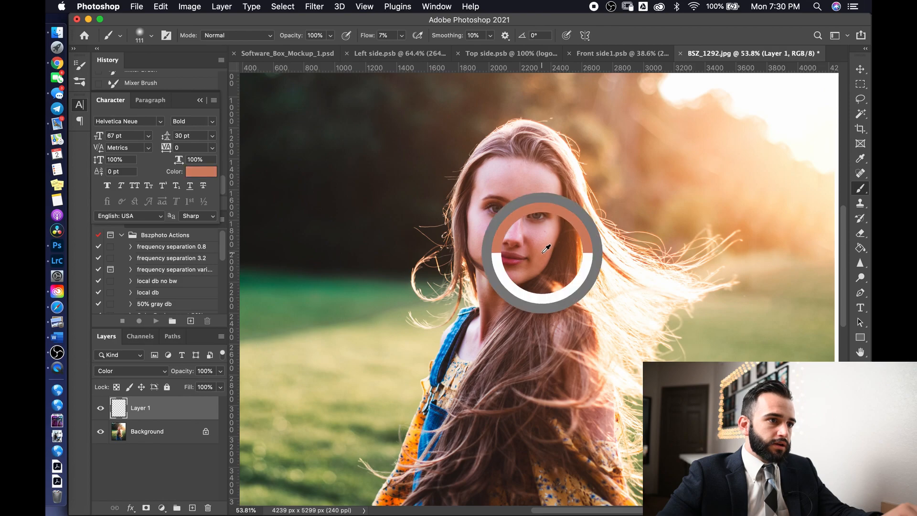
Paint the sampled skin tone over the purple arm below the sleeve with the brush at size 150 to 175
scroll(547, 247, down, 8)
scroll(550, 318, up, 8)
scroll(549, 318, down, 7)
scroll(578, 364, up, 8)
scroll(578, 364, down, 5)
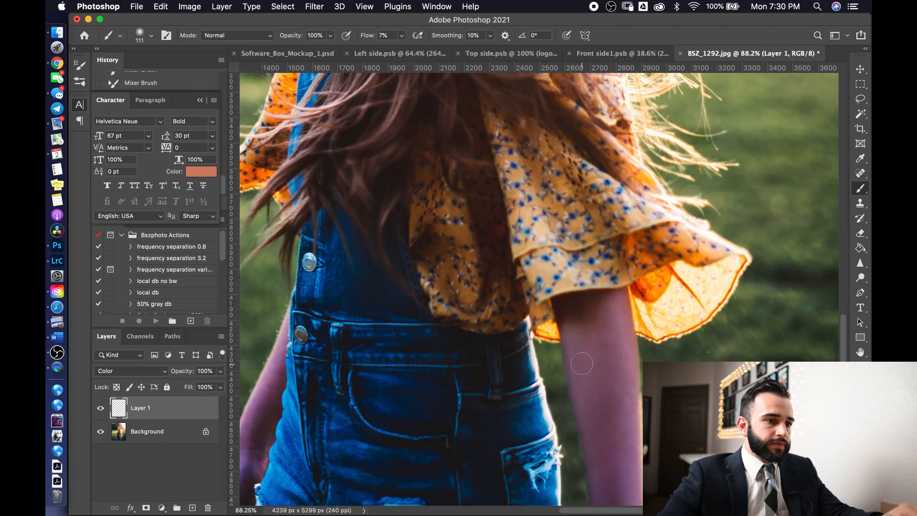
key(bracketright)
key(bracketright)
key(bracketright)
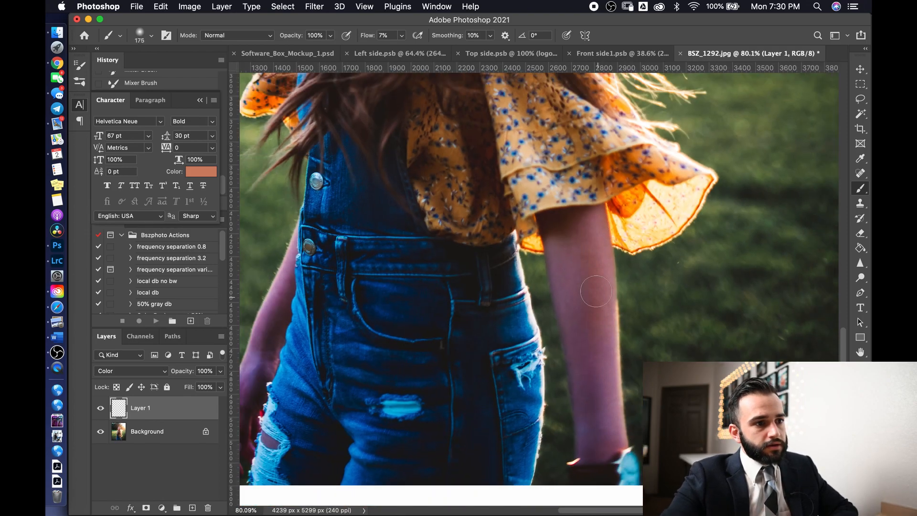
key(bracketleft)
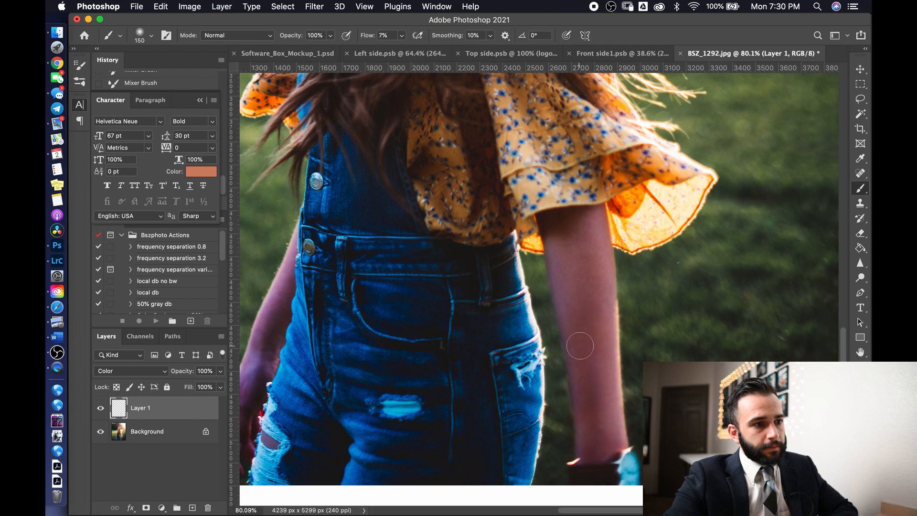
drag(569, 308, 550, 272)
drag(581, 225, 562, 319)
Even out the warm tint along the upper edge and middle of the same arm at brush size 125 to 175
key(bracketleft)
key(bracketleft)
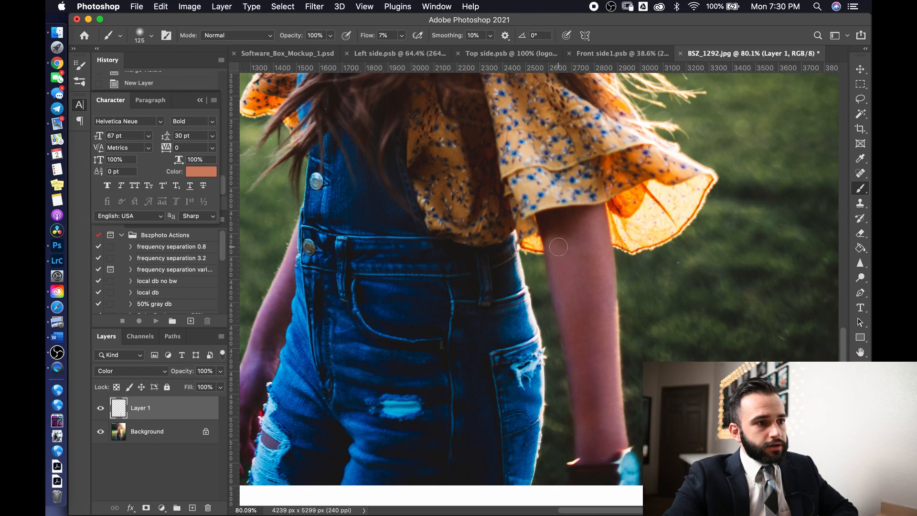
key(bracketright)
key(bracketright)
drag(572, 231, 588, 315)
drag(583, 273, 591, 283)
key(bracketright)
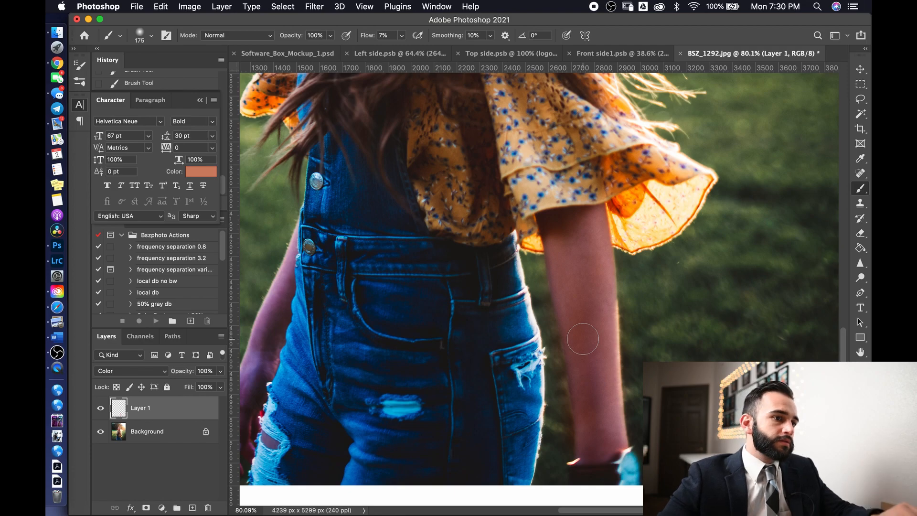
Tint the other forearm and hand beside the ripped jeans with the sampled skin tone at brush size 90
scroll(561, 300, down, 5)
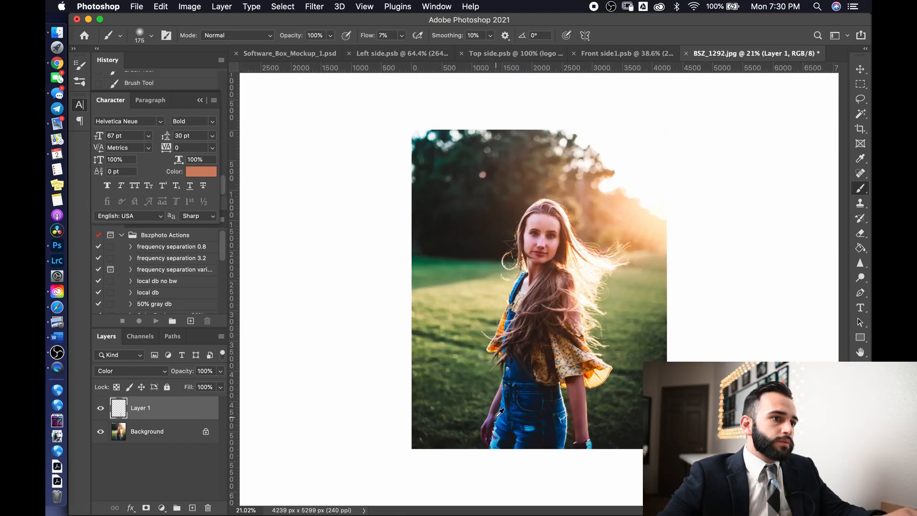
scroll(529, 387, up, 4)
key(bracketleft)
key(bracketleft)
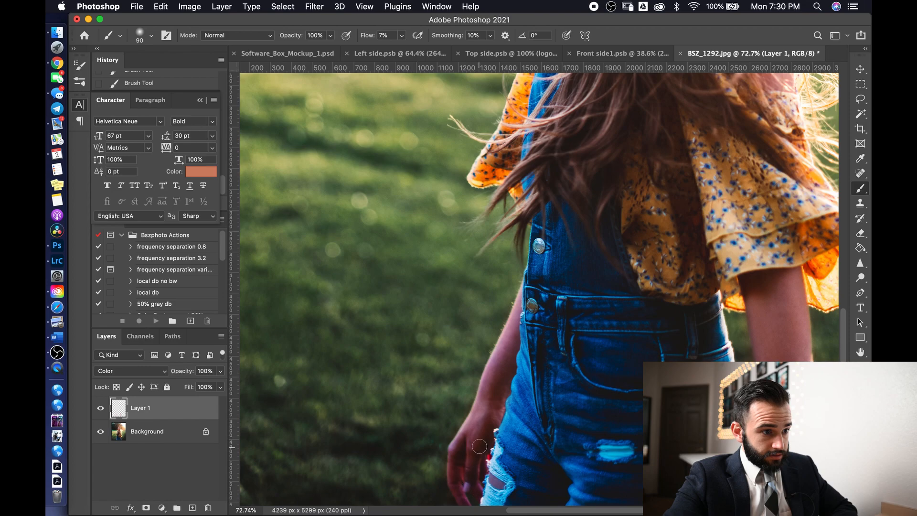
key(bracketright)
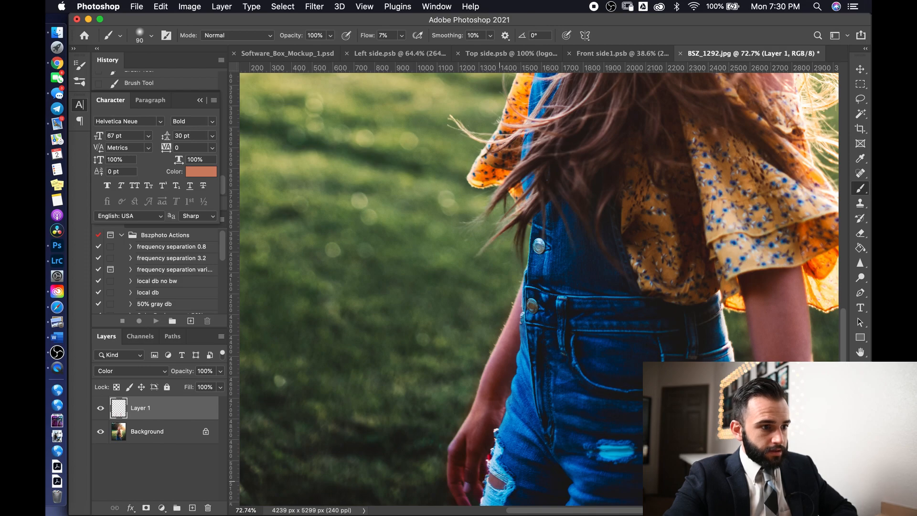
Tint the chest and face with the sampled skin tone, using the brush at size 174 to 201
scroll(522, 298, down, 10)
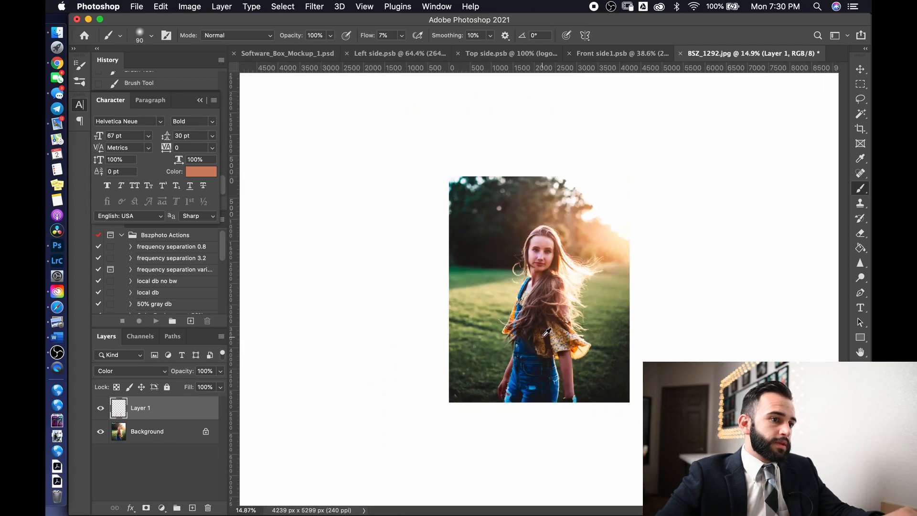
scroll(544, 207, up, 8)
drag(519, 285, 530, 285)
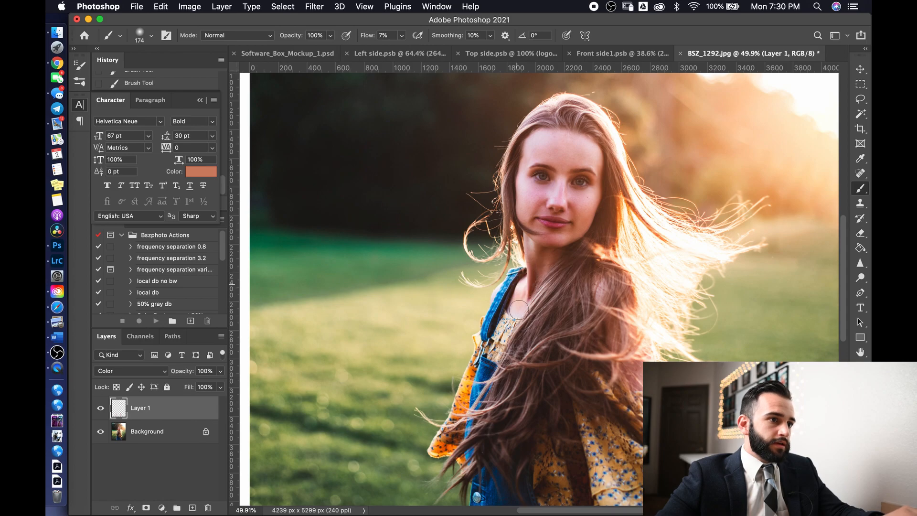
scroll(550, 282, down, 5)
scroll(545, 248, up, 4)
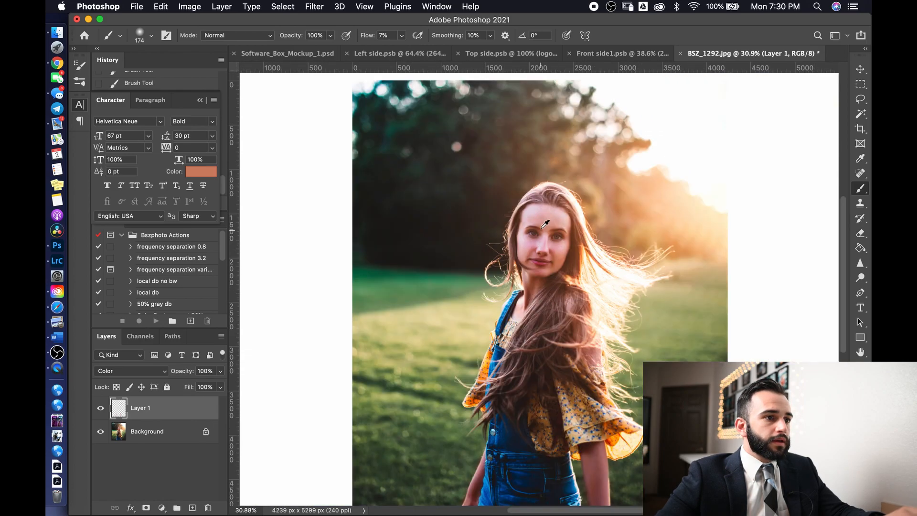
scroll(554, 205, up, 2)
drag(539, 215, 552, 223)
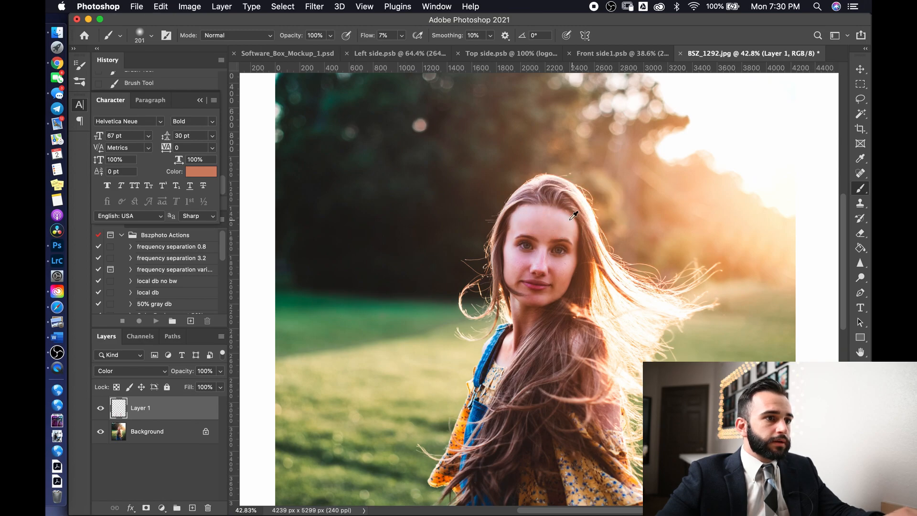
Merge the visible layers and run the "frequency separation 3.2" action
scroll(545, 211, up, 4)
key(BackSpace)
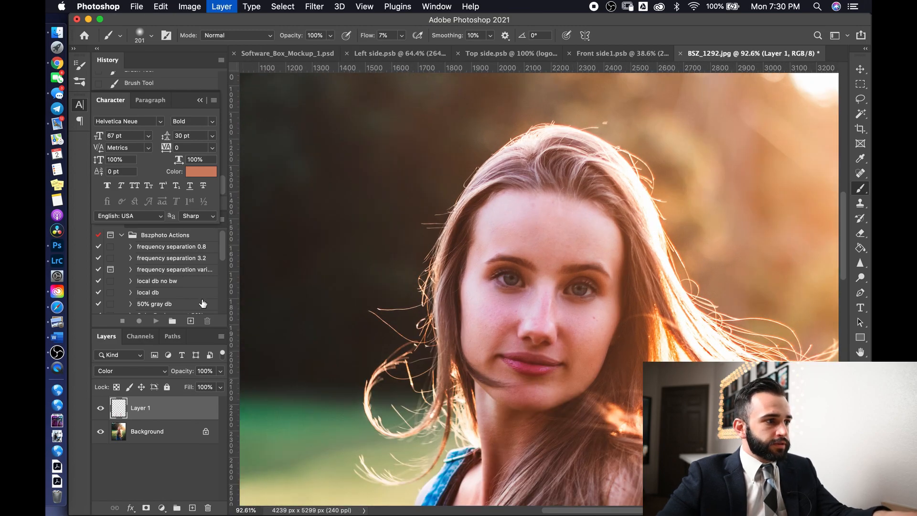
click(170, 258)
click(156, 321)
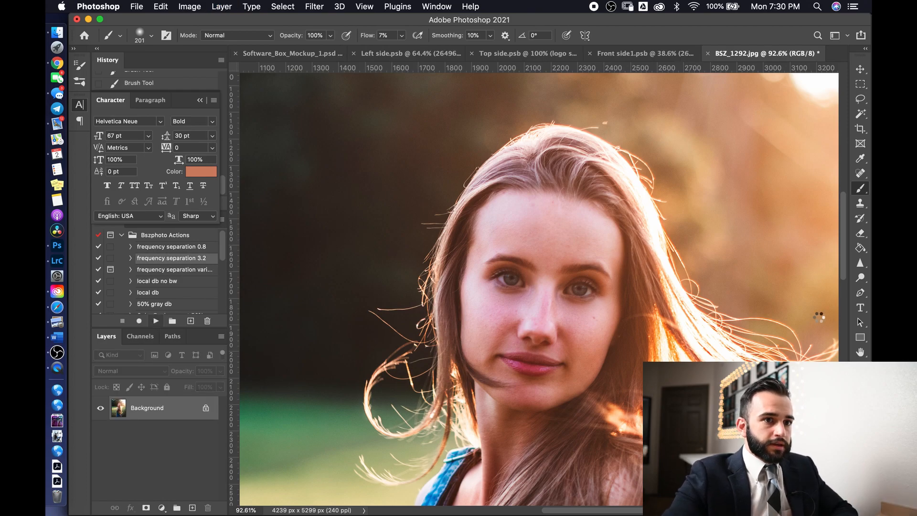
Smooth the forehead with the Mixer Brush at size 104 to 150 and merge the visible layers
drag(856, 194, 821, 218)
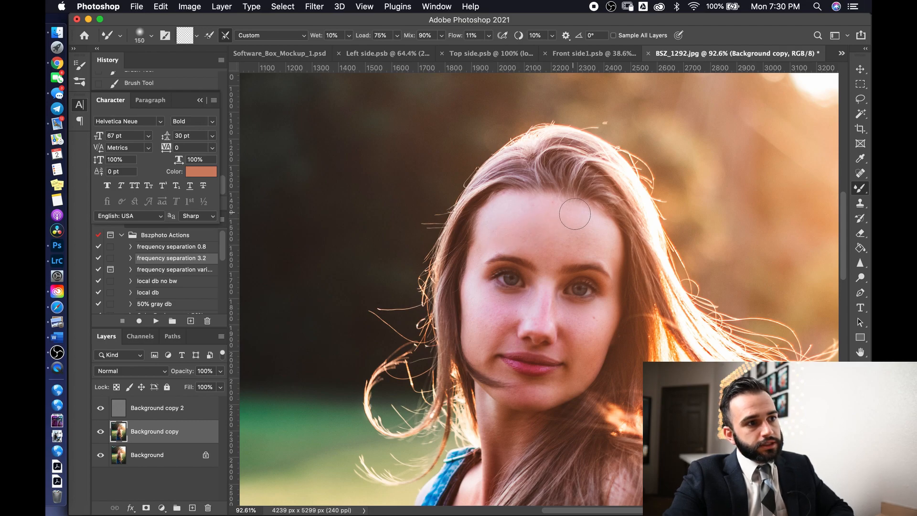
key(super+z)
ctrl+alt+drag(509, 232, 487, 233)
key(super+z)
scroll(489, 238, down, 5)
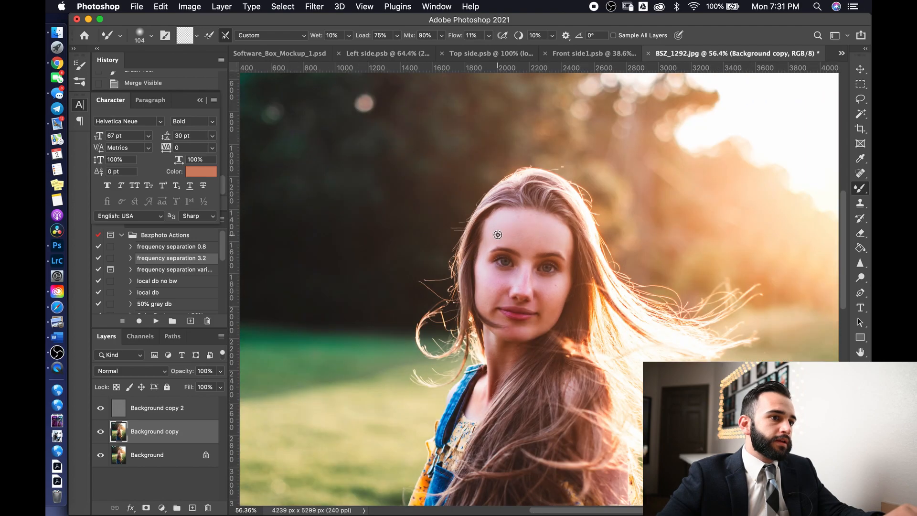
key(shift+super+e)
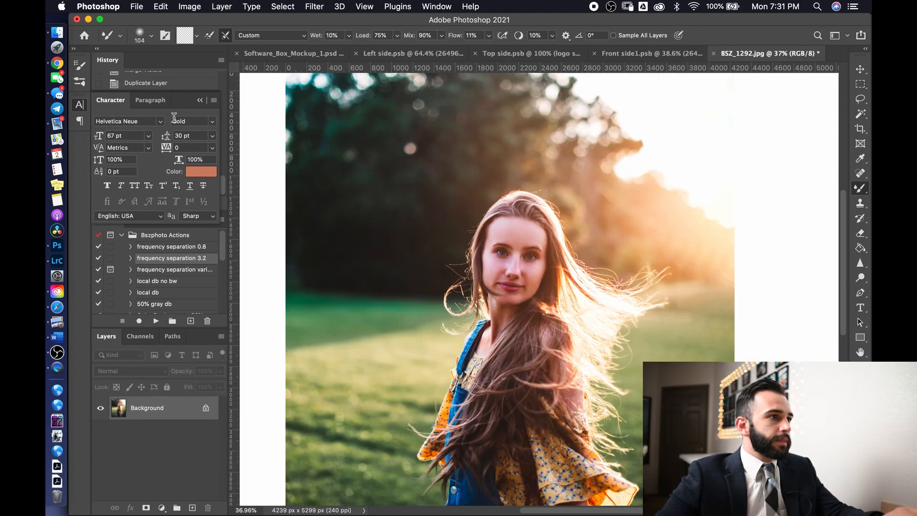
Collapse the Character panel and compare the photo with an earlier Brush Tool state in the history
click(200, 100)
scroll(182, 128, up, 5)
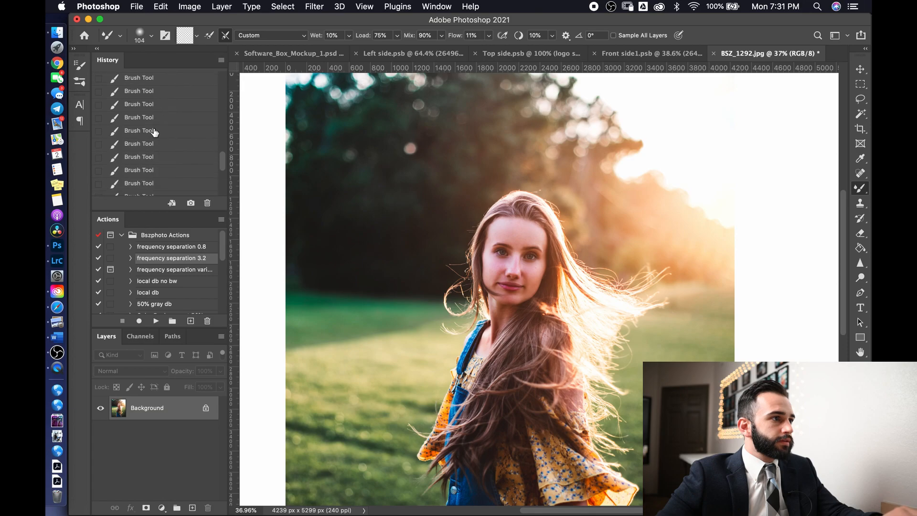
click(151, 119)
key(super+z)
key(super+z)
key(super+z)
key(super+z)
key(super+z)
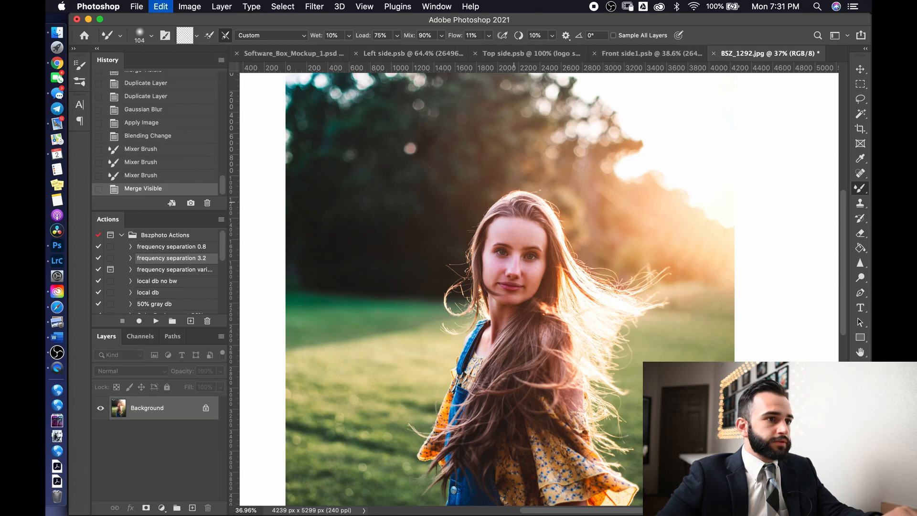
Compare the edit before and after up close on the forehead and hairline
drag(524, 215, 578, 241)
key(super+z)
key(super+z)
key(super+z)
key(super+z)
key(super+z)
key(super+z)
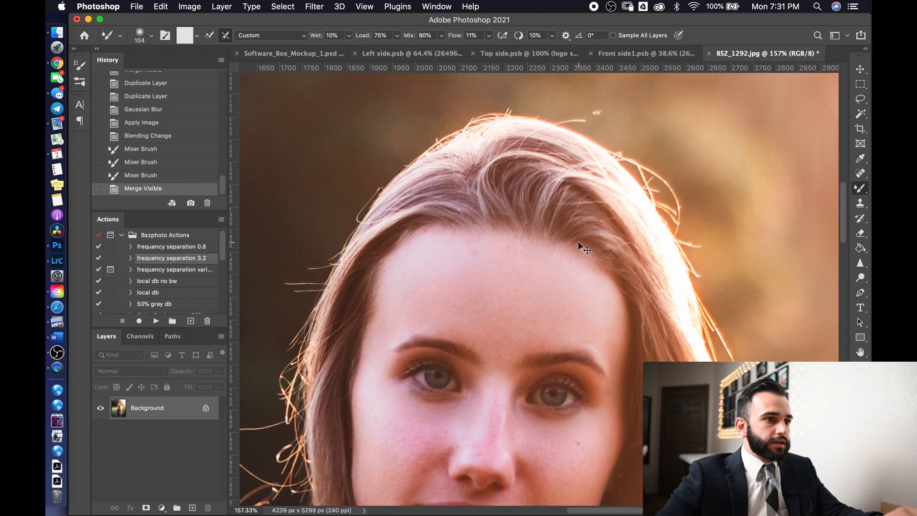
Review the retouched portrait in full and up close on the face and hair
key(super+0)
scroll(587, 296, down, 3)
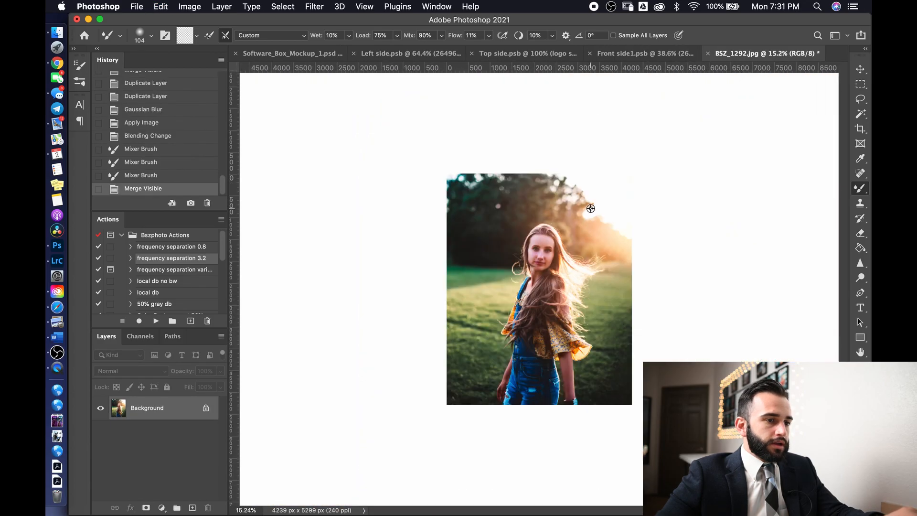
scroll(531, 268, up, 5)
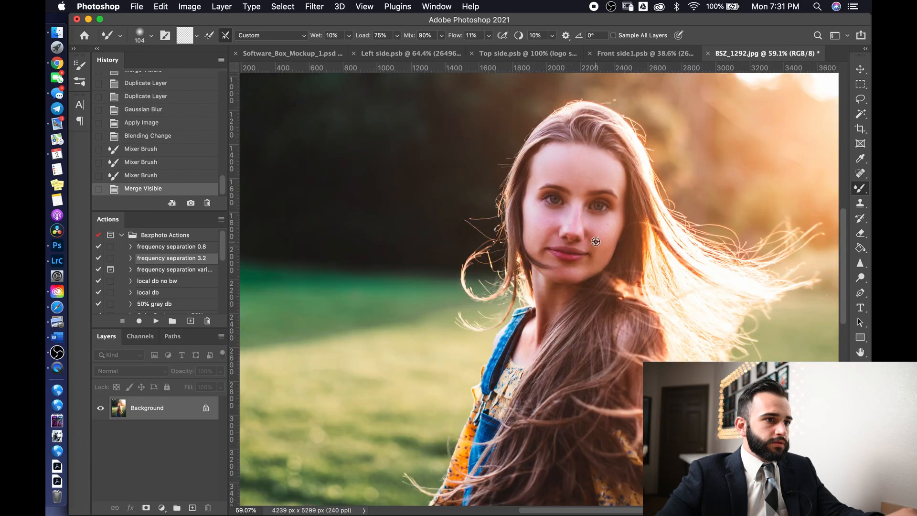
scroll(596, 242, up, 5)
scroll(336, 328, down, 5)
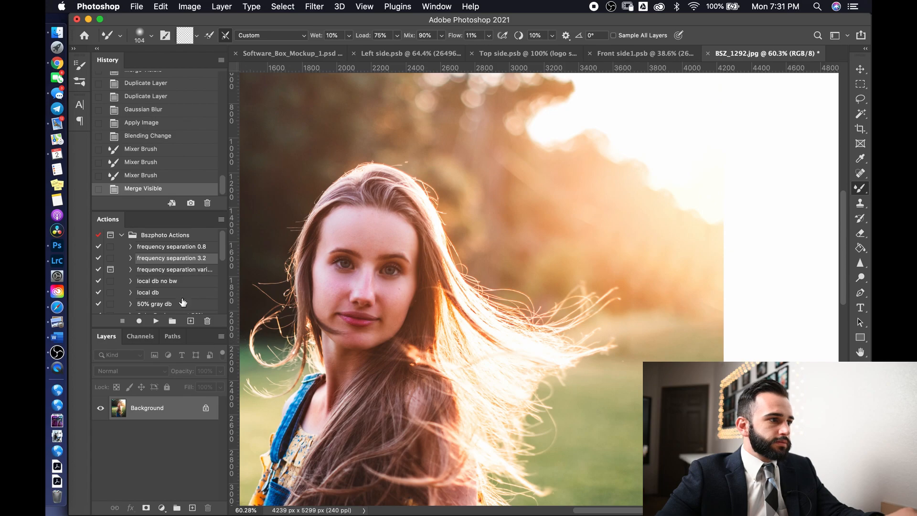
click(148, 284)
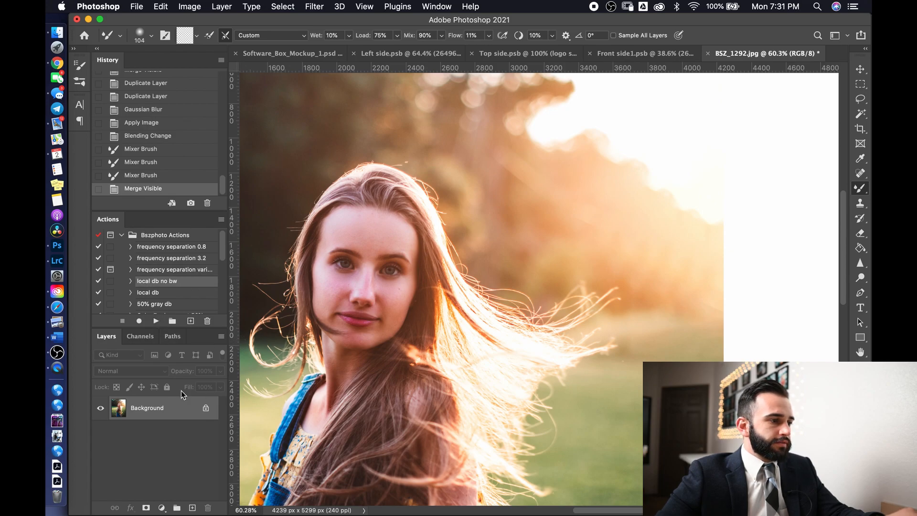
click(161, 507)
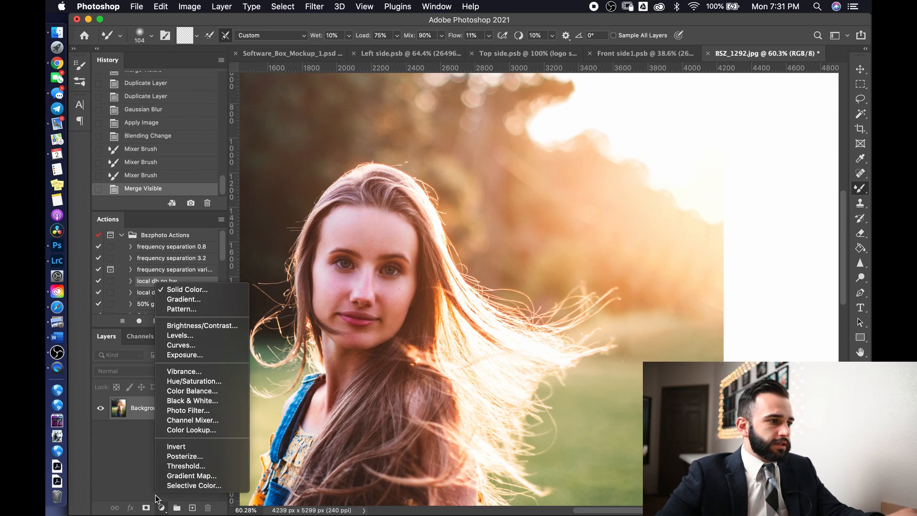
click(136, 473)
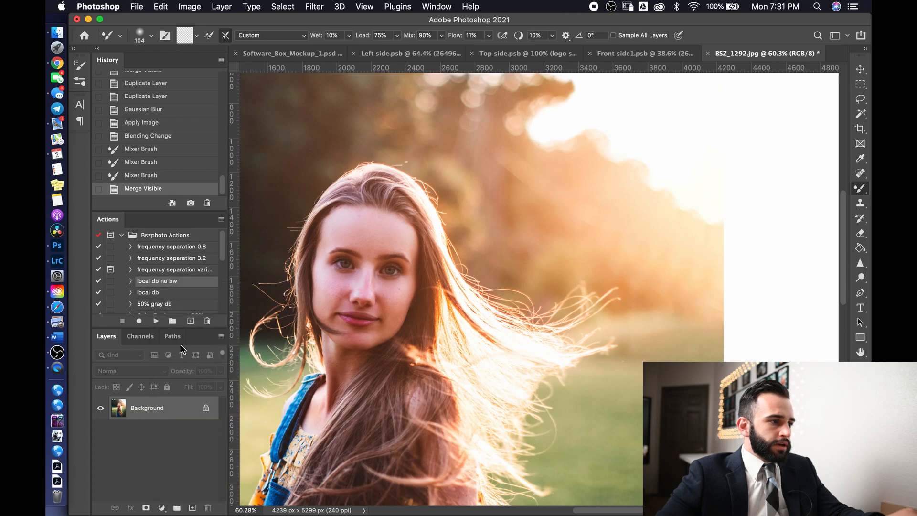
Add two Curves adjustment layers above the background, the first raising the midtones to brighten and the second lowering them to darken
click(162, 508)
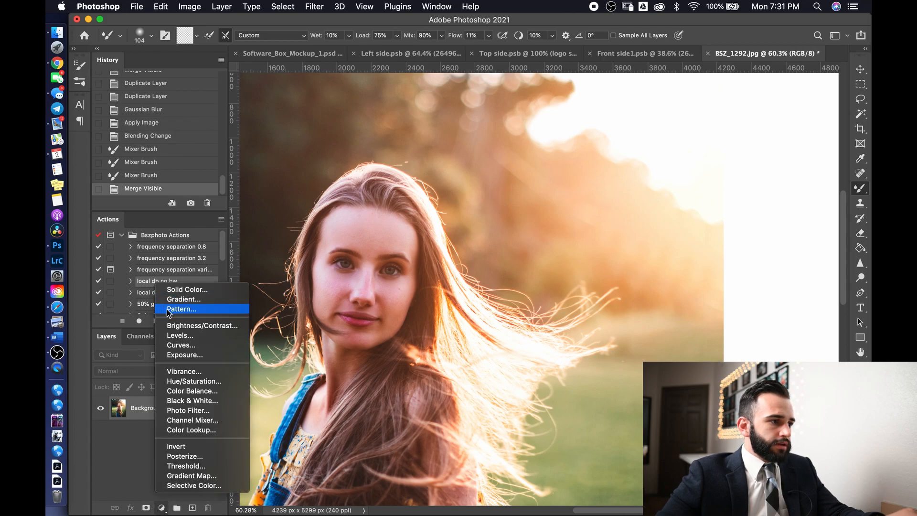
click(181, 345)
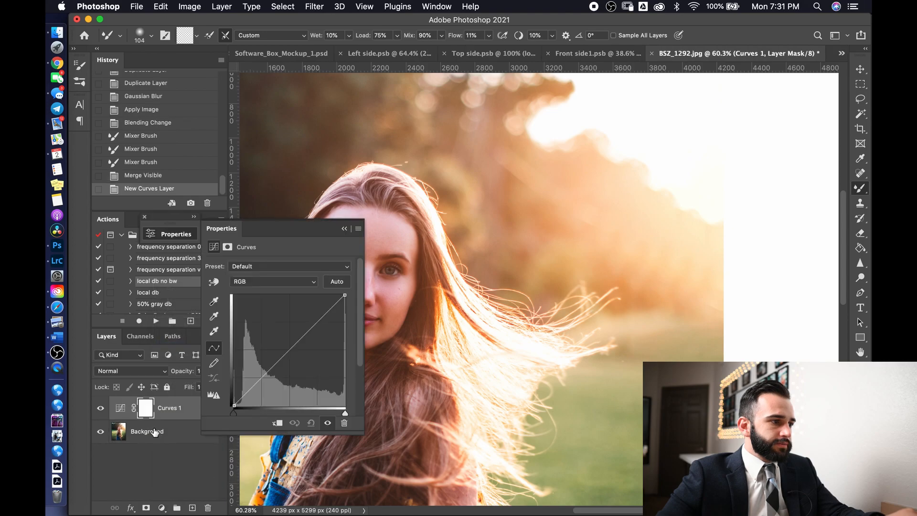
drag(288, 350, 276, 335)
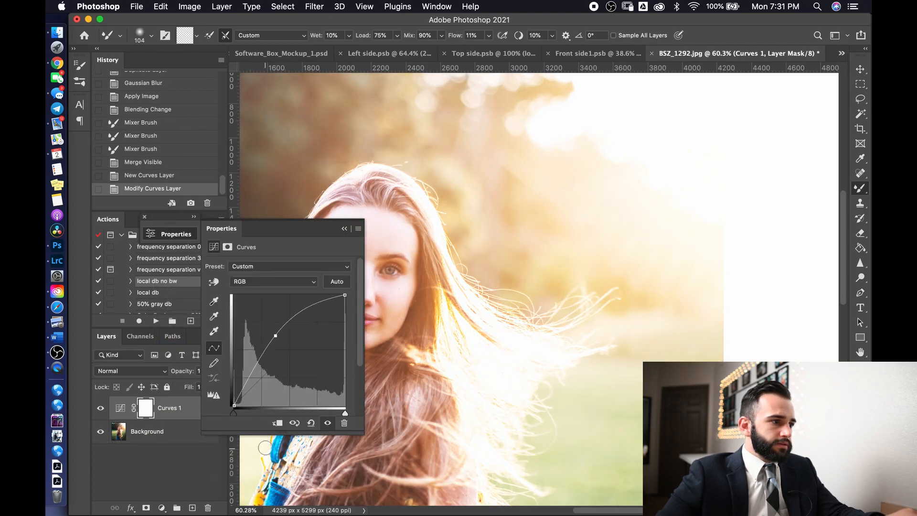
click(165, 511)
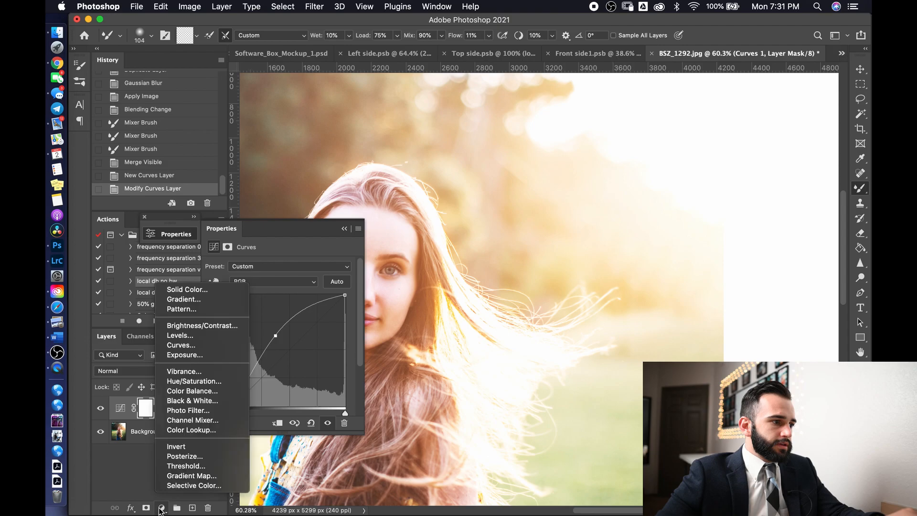
click(178, 345)
drag(289, 351, 303, 364)
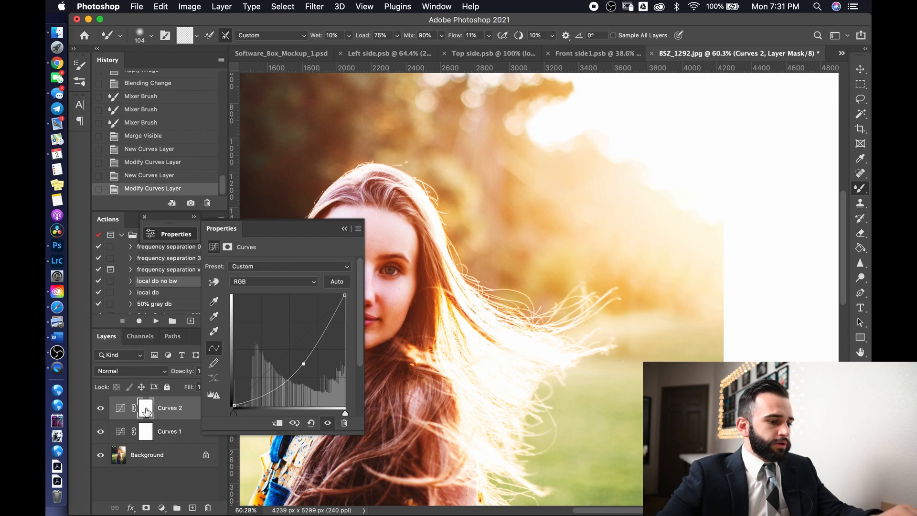
Invert the masks of both Curves layers to black and collapse the layer properties
key(super+i)
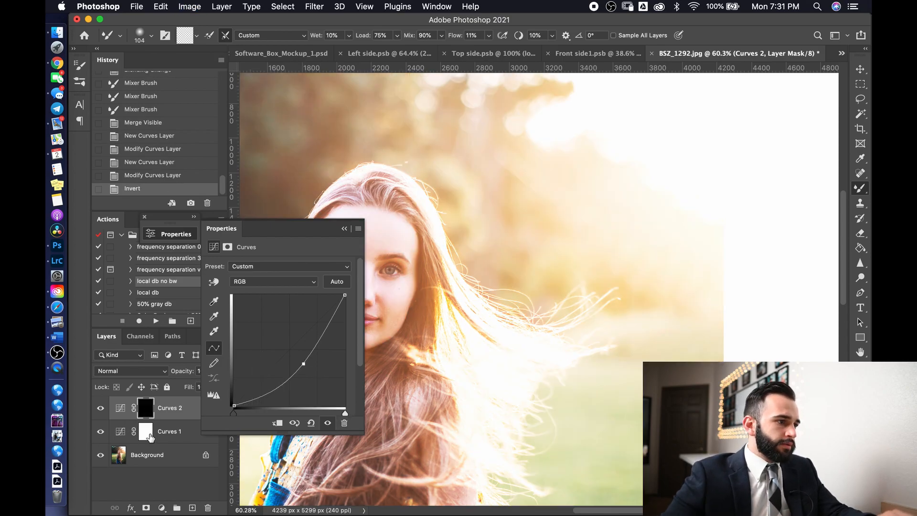
click(148, 432)
key(super+i)
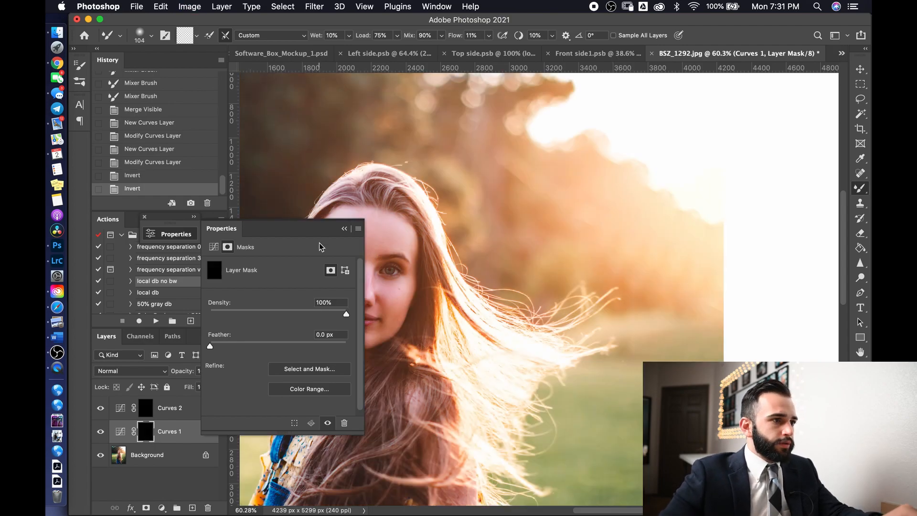
click(346, 229)
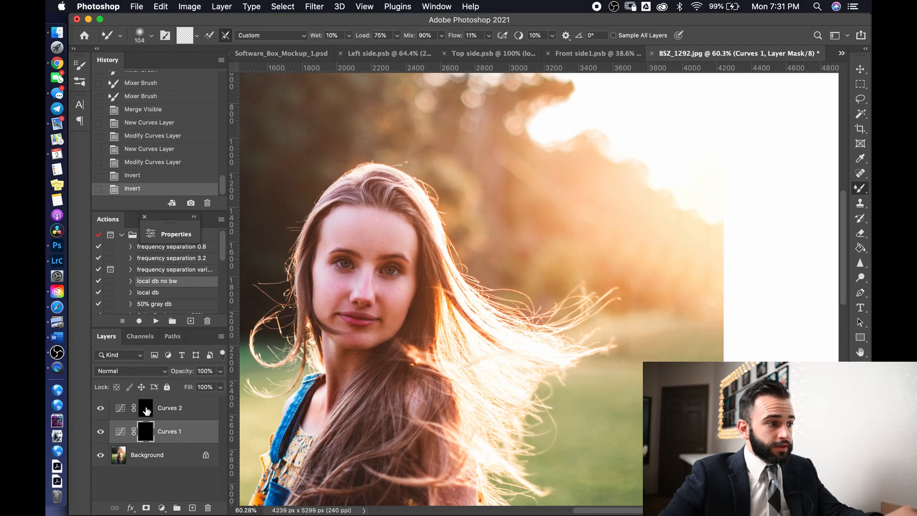
Inspect the Curves 2 mask on its own and check the curve shapes of both Curves layers
click(145, 408)
alt+click(145, 408)
scroll(433, 365, up, 3)
scroll(342, 385, down, 3)
alt+click(145, 410)
scroll(392, 366, left, 1)
scroll(383, 380, down, 3)
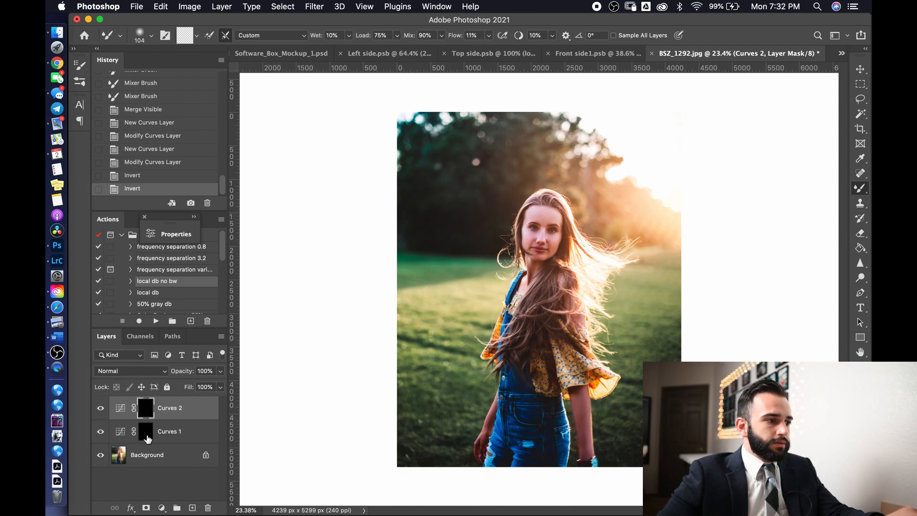
double_click(148, 418)
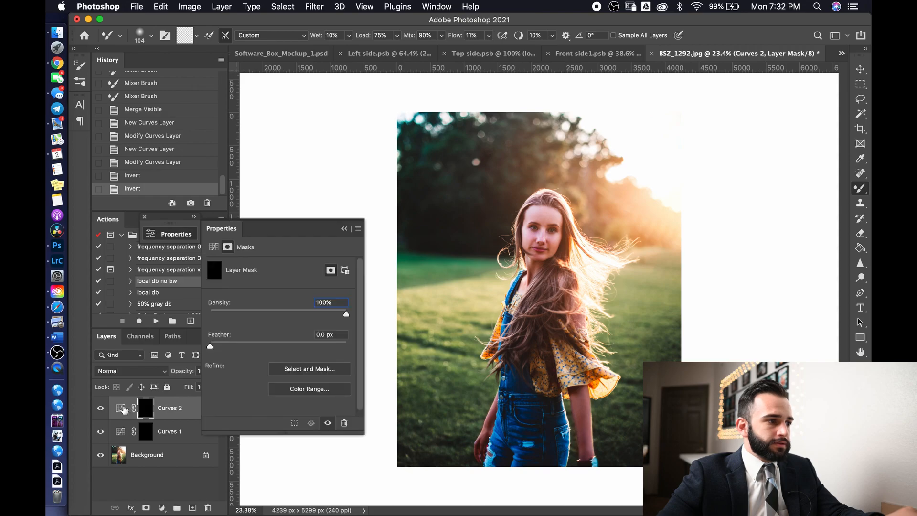
click(122, 408)
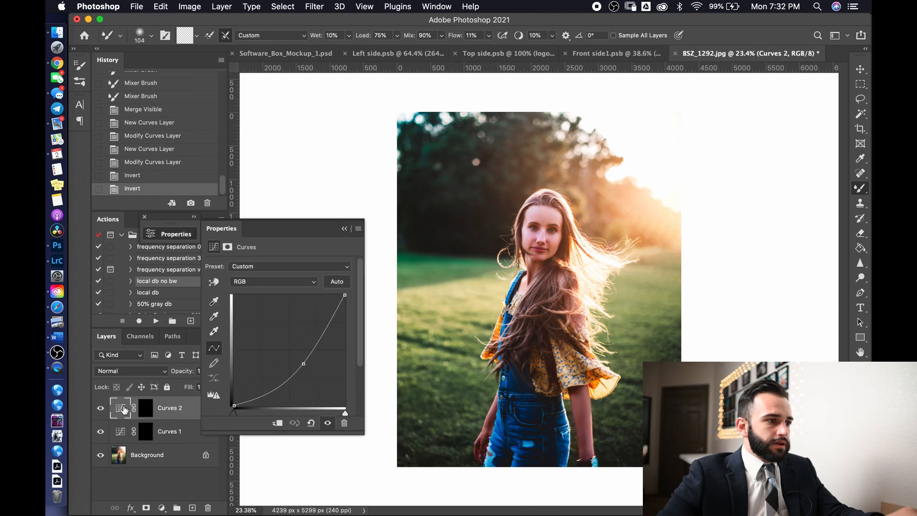
click(150, 433)
click(117, 433)
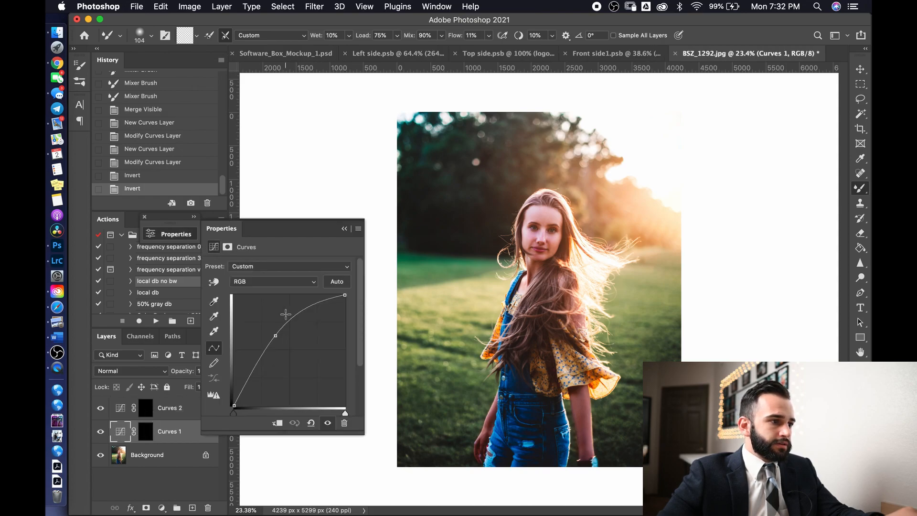
click(345, 229)
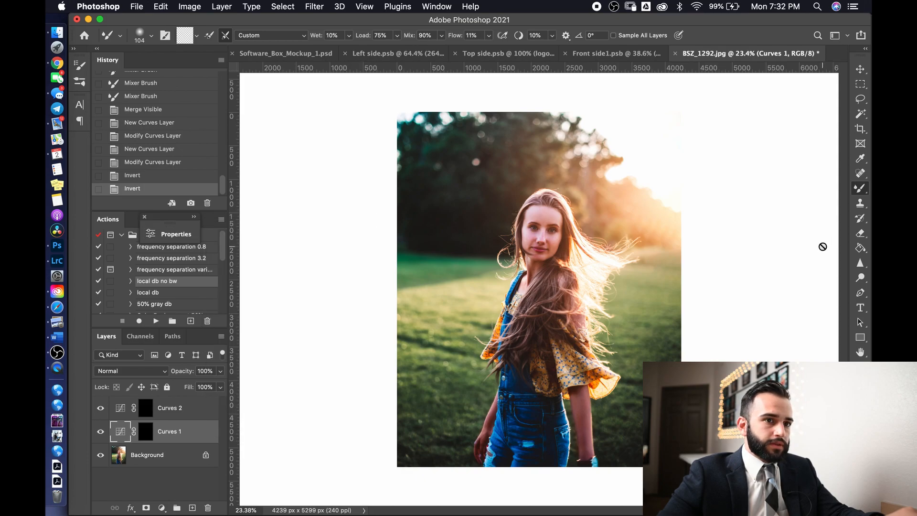
With the Brush tool active, rename the brightening Curves 1 layer "Dodge" and the darkening Curves 2 layer "Burn"
right_click(859, 191)
click(803, 187)
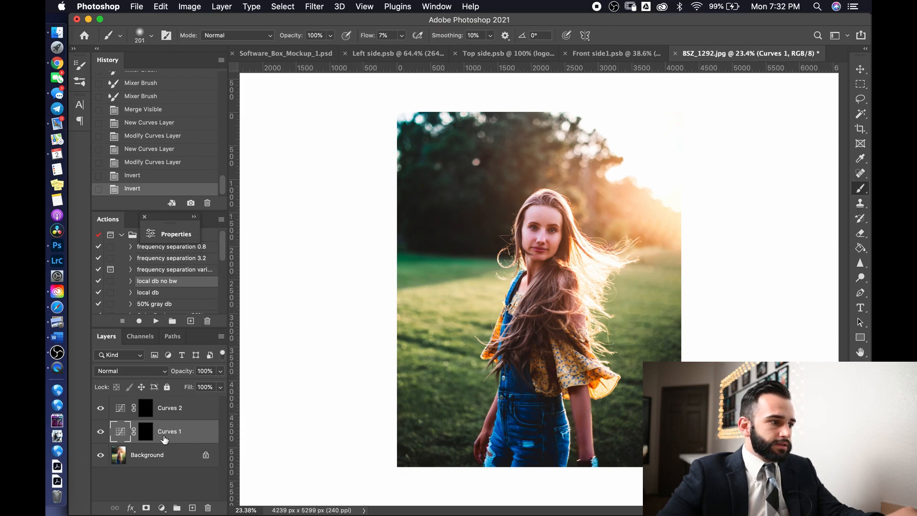
double_click(168, 432)
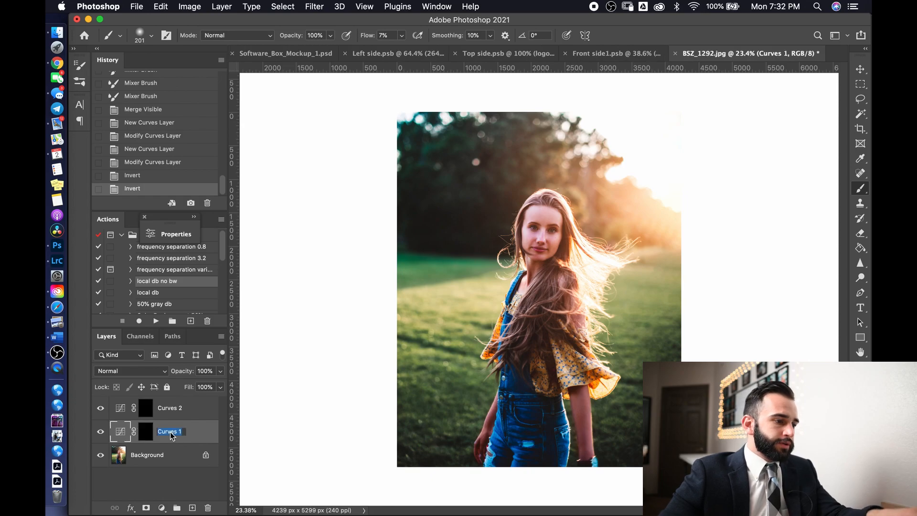
text(Dod)
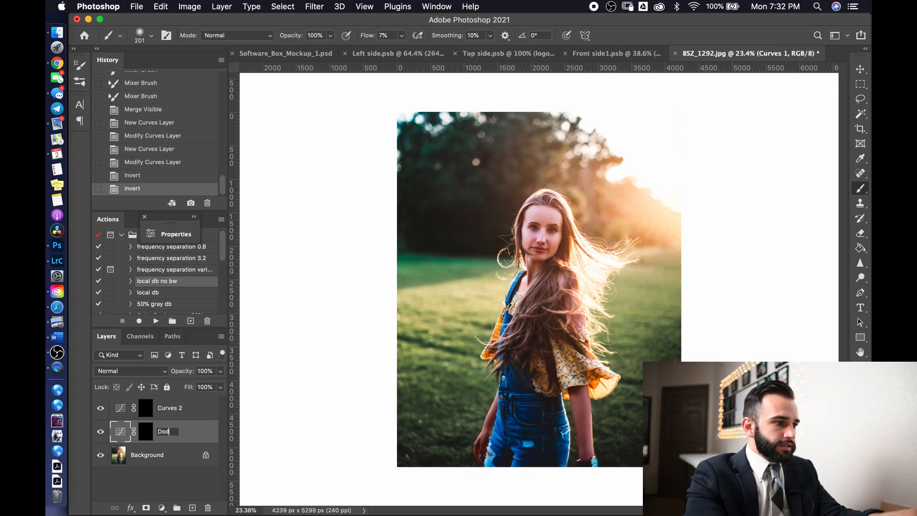
text(ge)
key(Return)
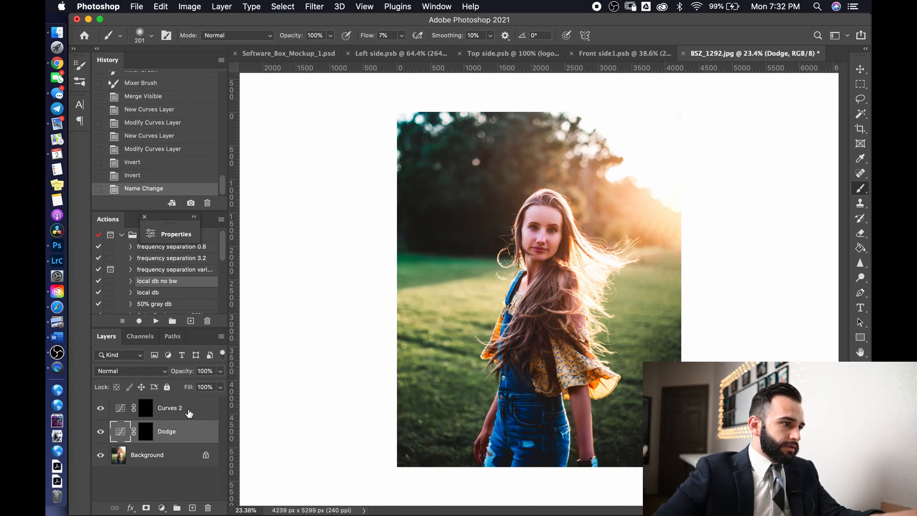
double_click(175, 408)
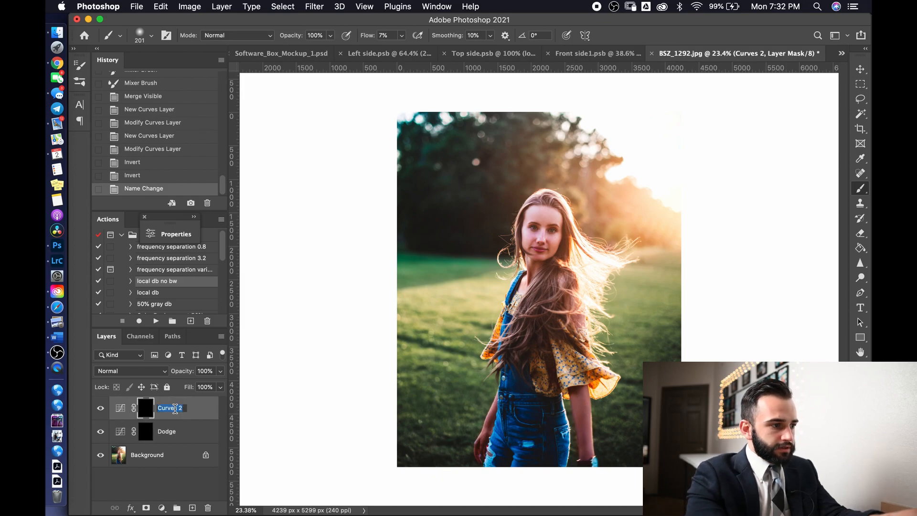
text(Burn)
key(Return)
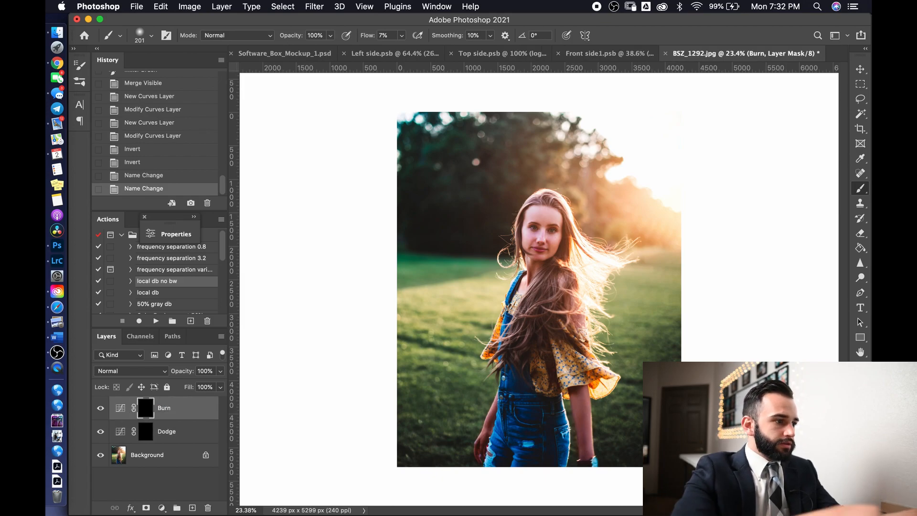
Paint on the Dodge layer's mask along the bridge of the nose with the brush at size 35 and 7% flow
click(152, 431)
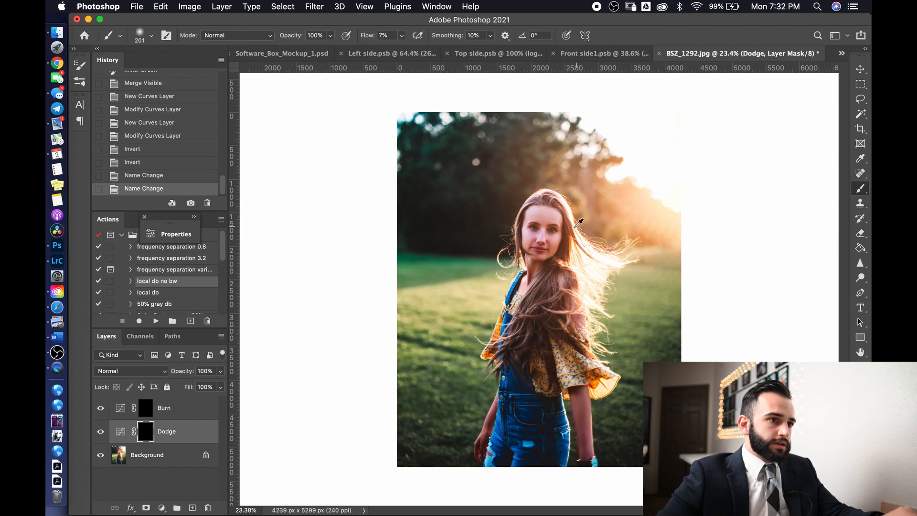
scroll(575, 227, up, 10)
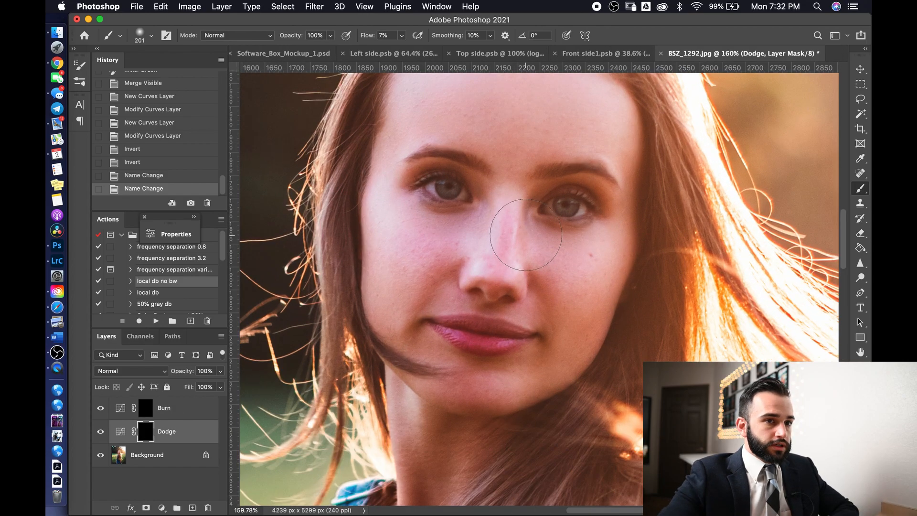
key(bracketleft)
key(bracketleft)
key(bracketleft)
key(bracketleft)
key(bracketleft)
key(bracketleft)
key(bracketleft)
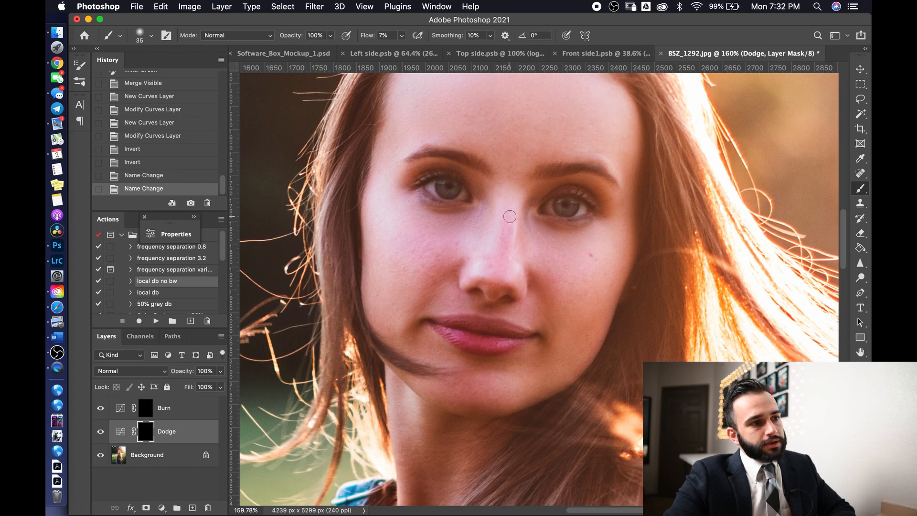
drag(504, 240, 505, 227)
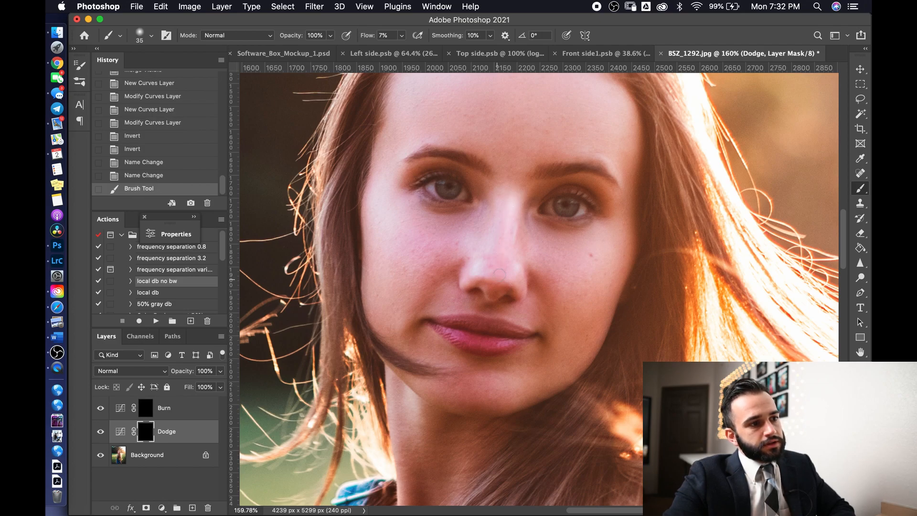
drag(500, 278, 509, 198)
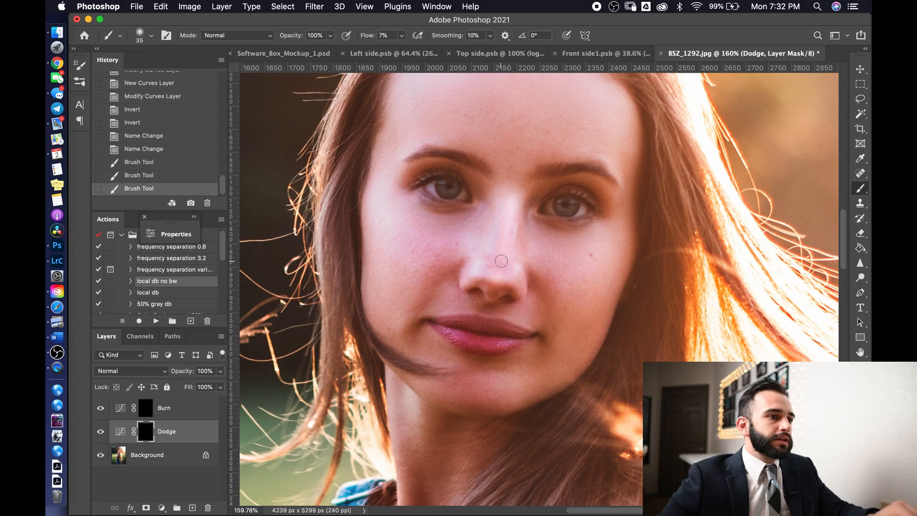
Compare the face before and after the nose dodging by undoing and redoing the brush strokes
scroll(492, 259, down, 10)
scroll(491, 260, down, 2)
scroll(583, 225, up, 2)
key(super+z)
key(super+z)
key(super+z)
key(super+z)
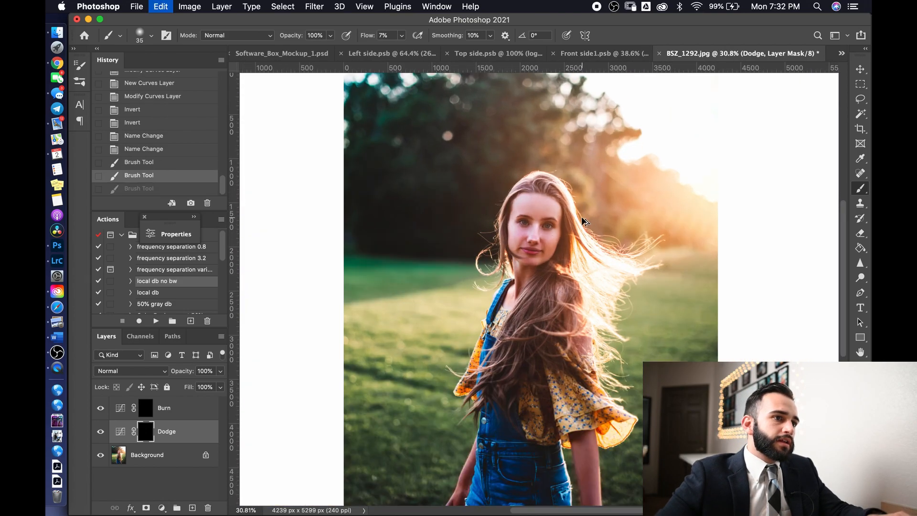
key(super+shift+z)
key(super+shift+z)
key(super+shift+z)
key(super+shift+z)
scroll(573, 215, up, 6)
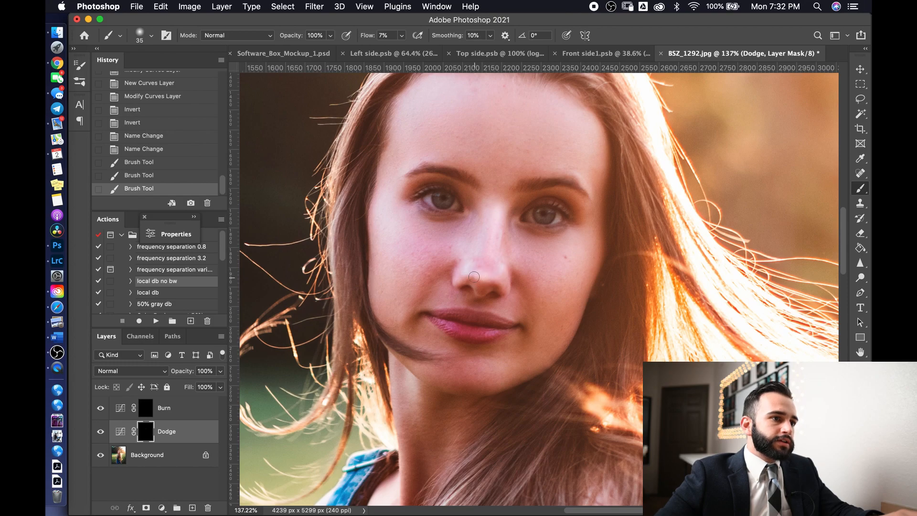
Brighten the nose further from the tip up to the bridge with more size 35 strokes on the Dodge mask
click(490, 277)
drag(491, 275, 500, 210)
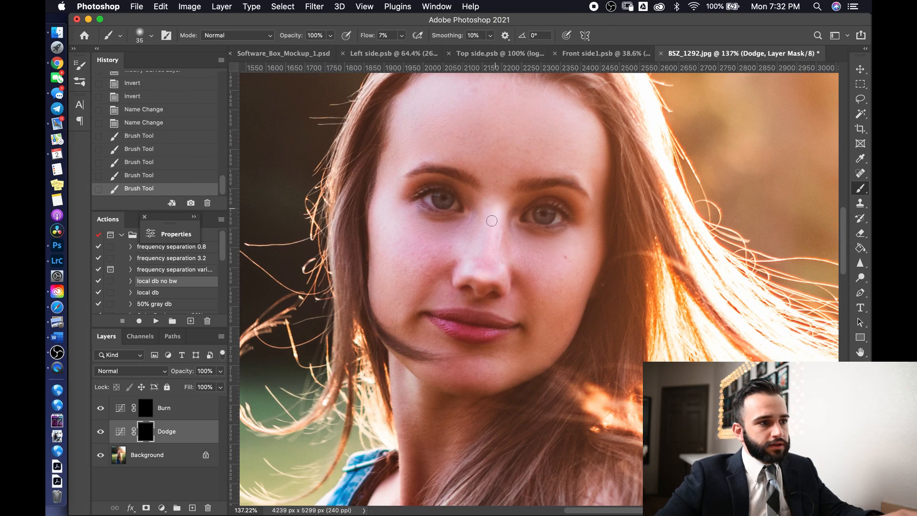
drag(487, 244, 501, 203)
Brighten both cheeks below the eyes on the Dodge layer's mask with the brush enlarged to size 70
scroll(538, 234, down, 1)
key(bracketright)
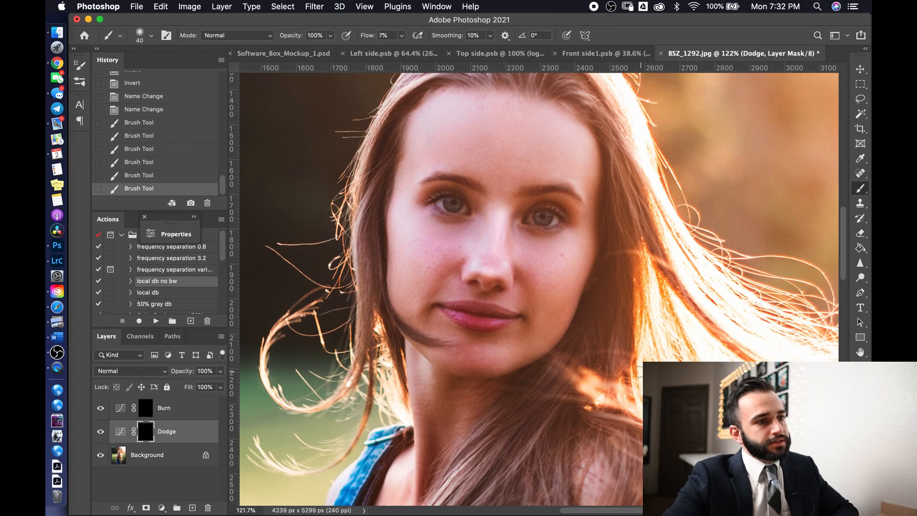
drag(563, 256, 562, 233)
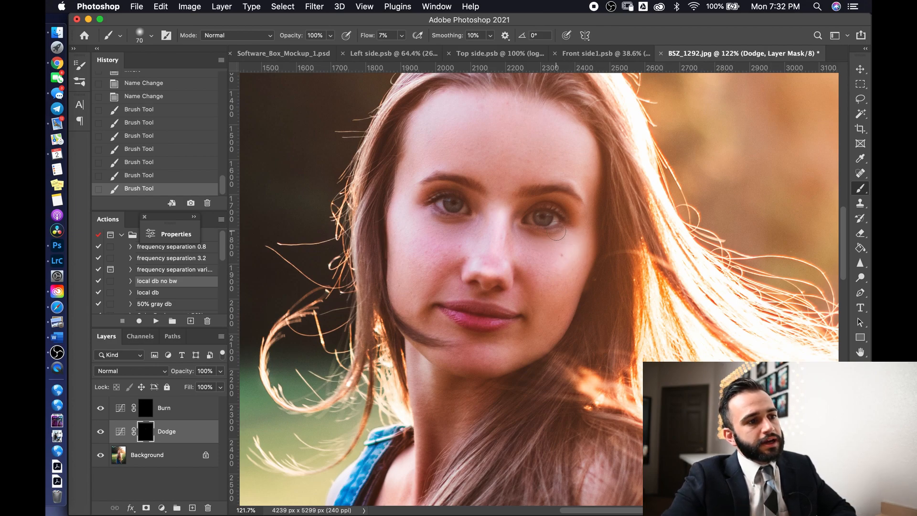
mouse_move(436, 264)
mouse_down()
mouse_move(426, 234)
mouse_move(415, 240)
mouse_move(403, 218)
mouse_move(421, 254)
mouse_up()
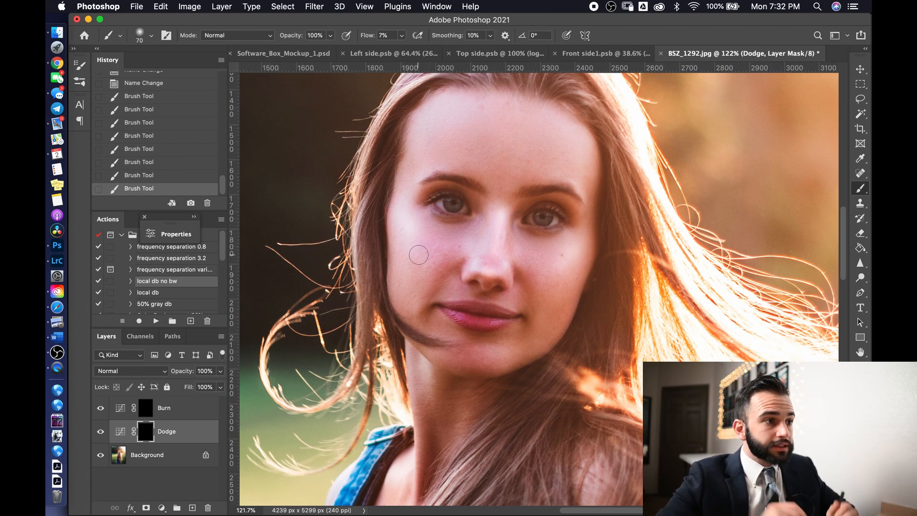
Compare the portrait with and without the latest cheek dodging by undoing and redoing the last strokes
key(super+0)
key(super+z)
key(super+z)
key(super+shift+z)
key(super+shift+z)
key(super+z)
key(super+z)
key(super+shift+z)
key(super+shift+z)
Dodge around the inner eye corner and under-eye area, then down toward the lips, with the brush reduced to sizes 40 and 35
scroll(467, 237, up, 8)
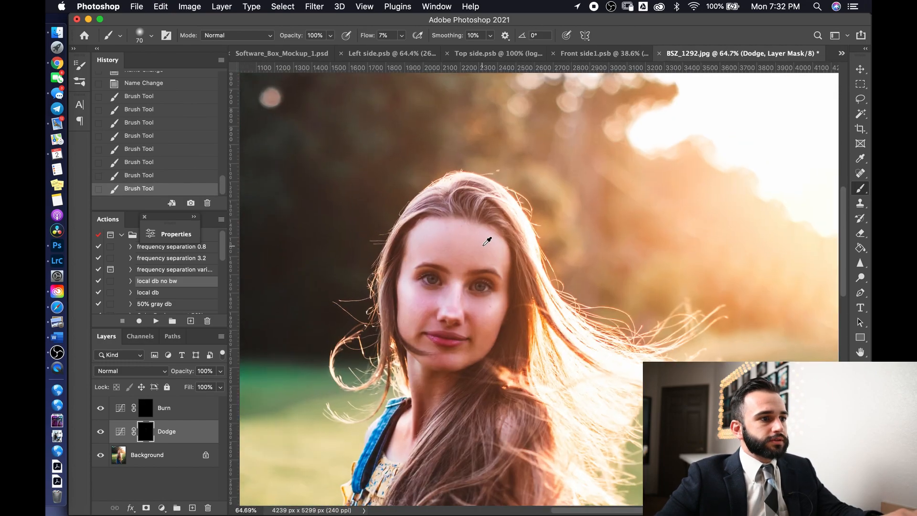
key(bracketleft)
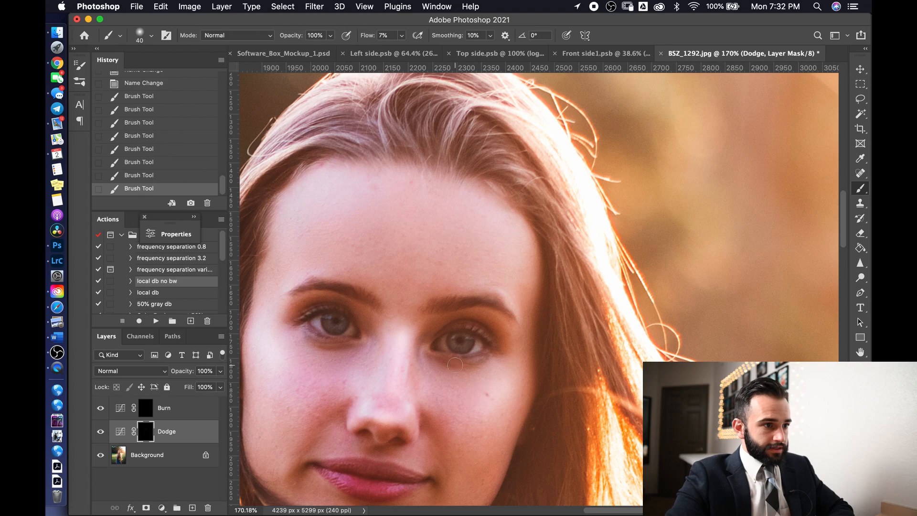
drag(442, 354, 434, 337)
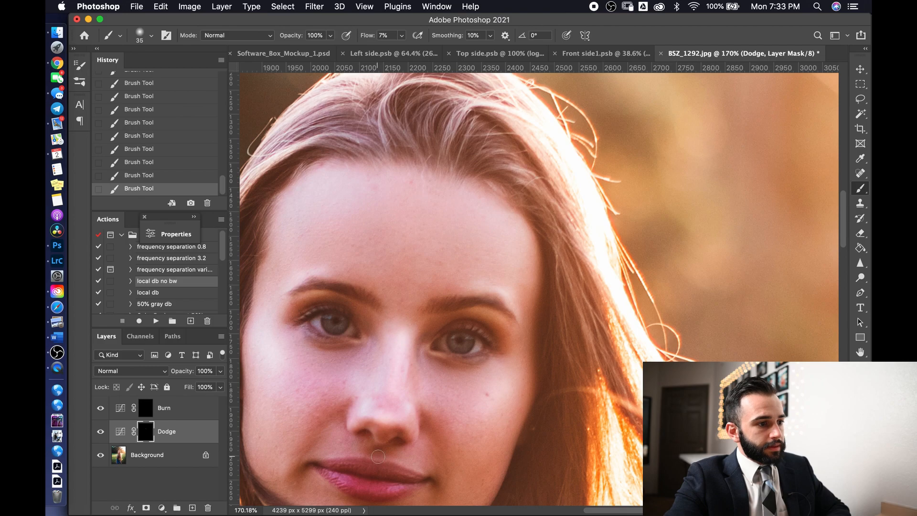
drag(379, 479, 453, 366)
Brighten the lower lip and the edge above the upper lip on the Dodge mask with the brush at sizes 20 to 10
scroll(568, 359, up, 3)
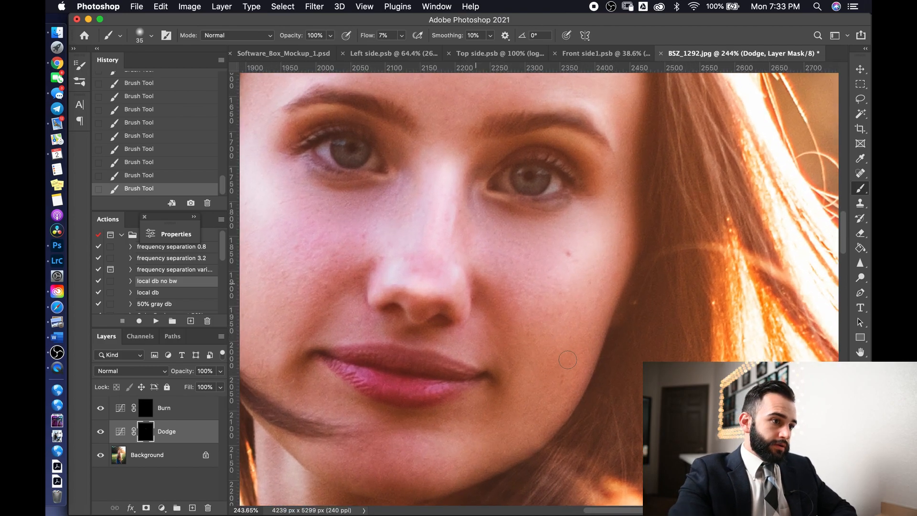
scroll(540, 273, up, 2)
key(bracketleft)
key(bracketleft)
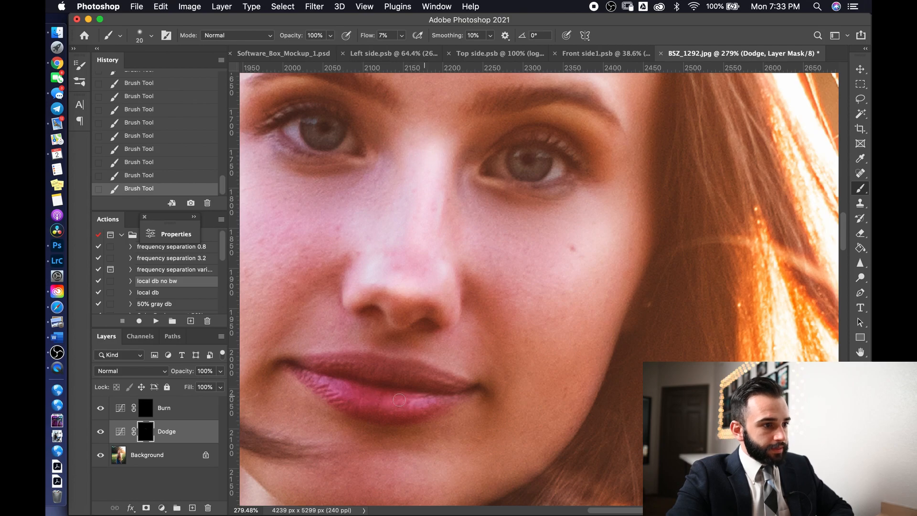
key(bracketright)
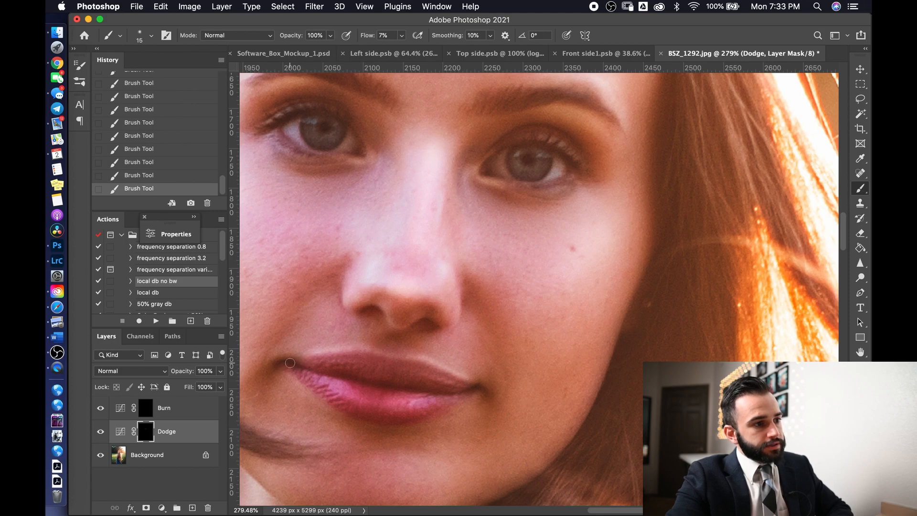
key(super+z)
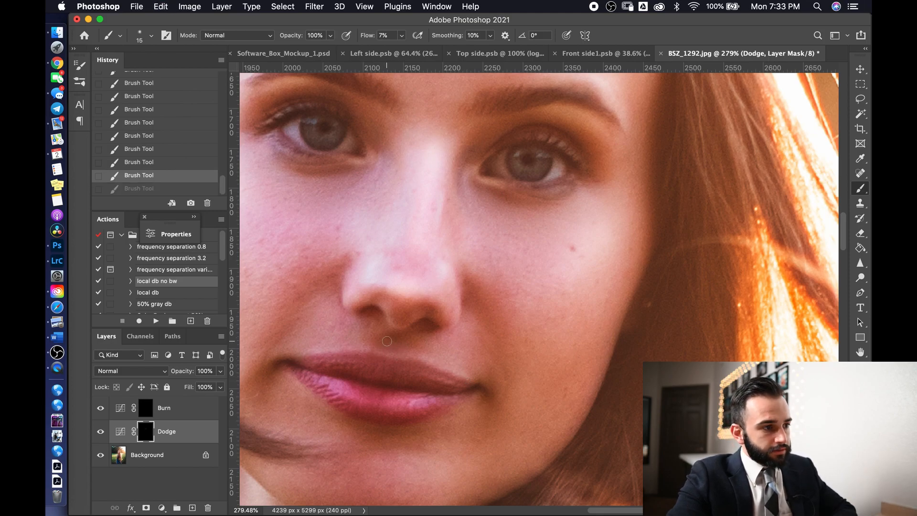
key(super+shift+z)
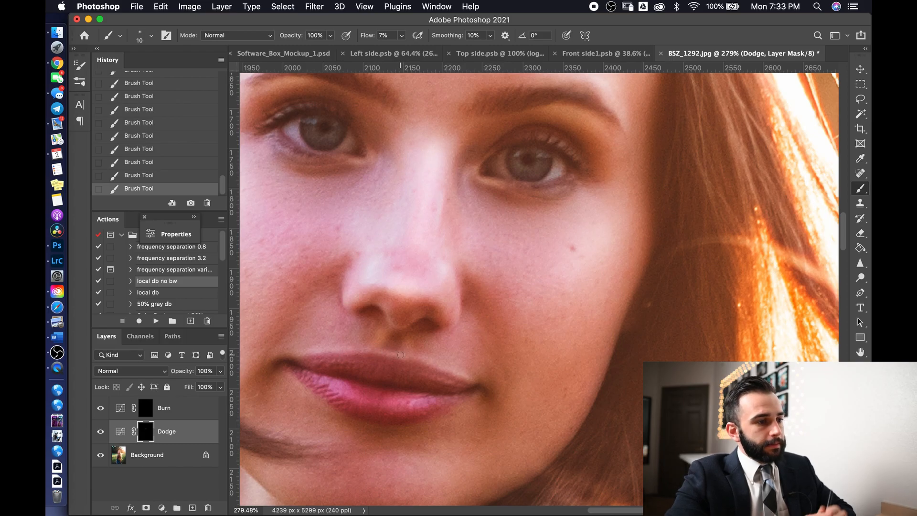
key(super+minus)
key(super+plus)
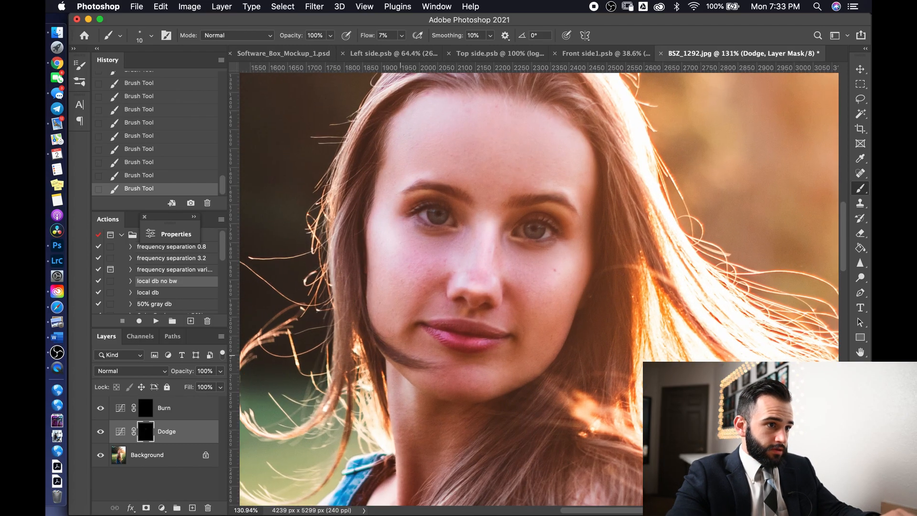
Target the Burn layer's mask and shade the side of the nose with the brush at size 50
key(super+plus)
click(145, 415)
key(bracketright)
key(bracketright)
key(bracketright)
key(bracketright)
key(bracketright)
key(bracketright)
key(bracketright)
key(bracketleft)
key(bracketright)
key(bracketright)
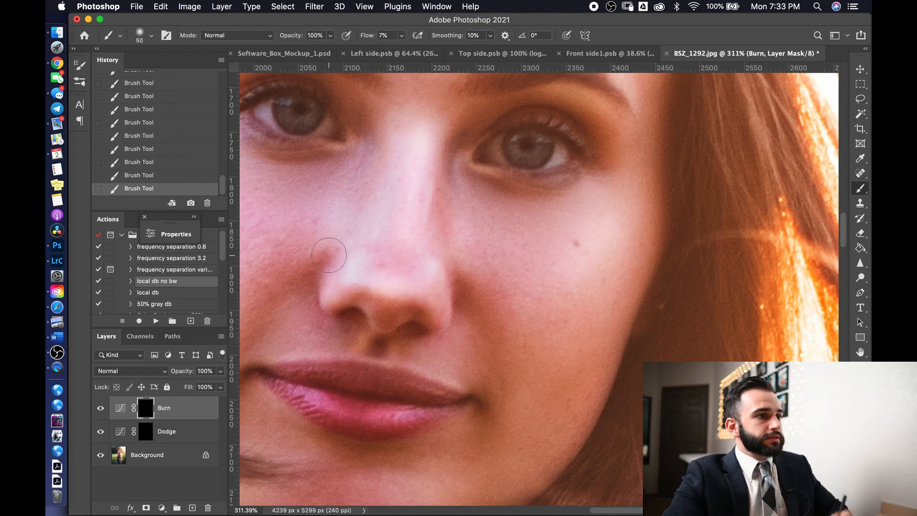
key(super+0)
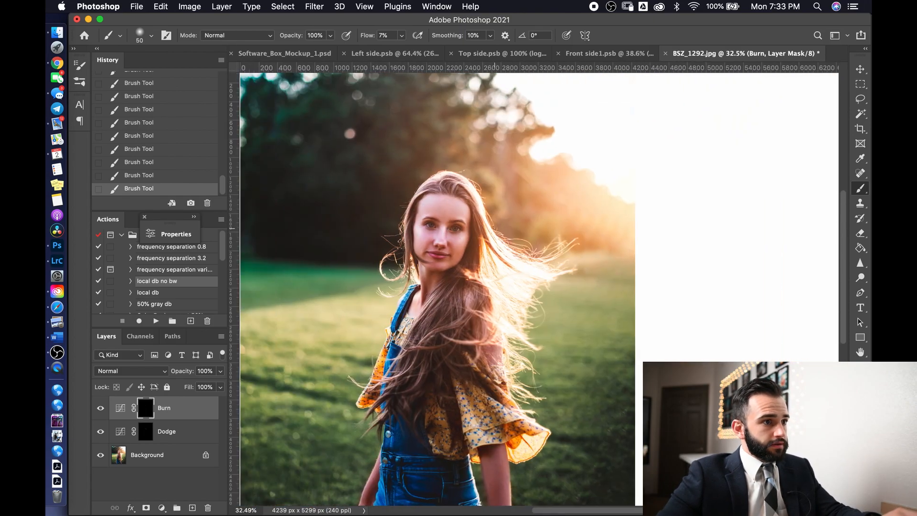
Refine the shading along the sides of the nose on the Burn mask with the brush reduced to sizes 28 and 10
drag(439, 239, 497, 239)
drag(408, 245, 411, 247)
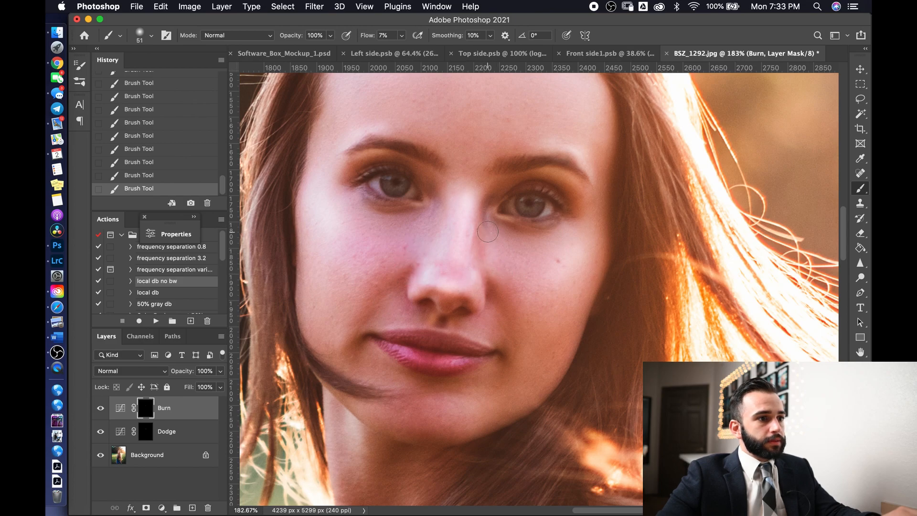
ctrl+alt+drag(477, 225, 465, 224)
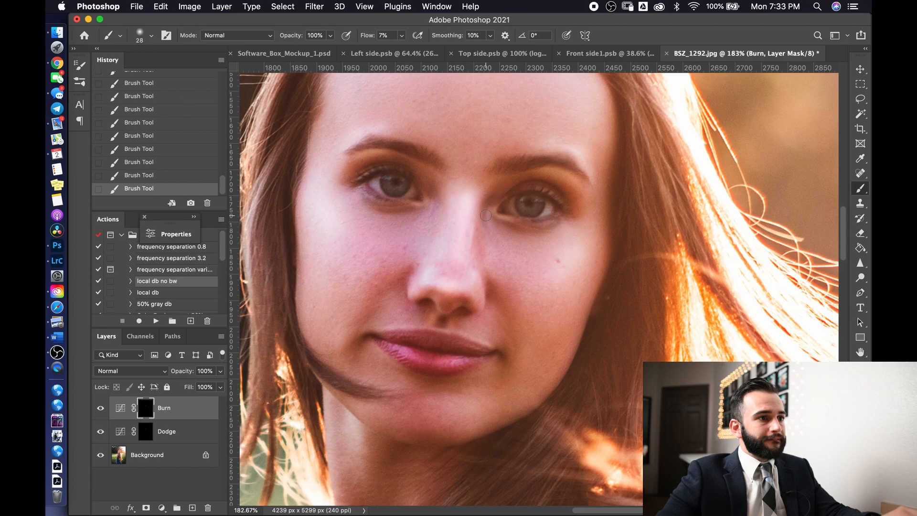
scroll(518, 234, down, 5)
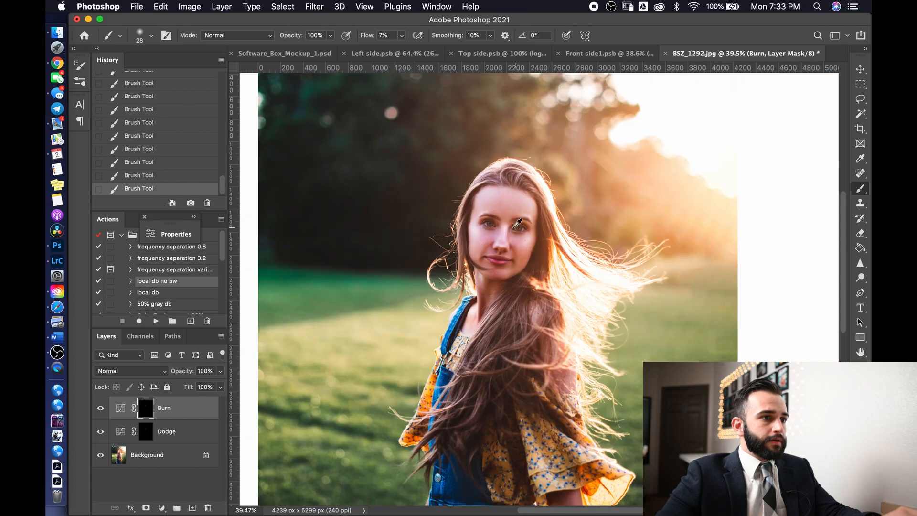
scroll(518, 224, up, 10)
mouse_move(495, 252)
ctrl+alt+mouse_down()
mouse_move(479, 256)
mouse_move(495, 249)
ctrl+alt+mouse_up()
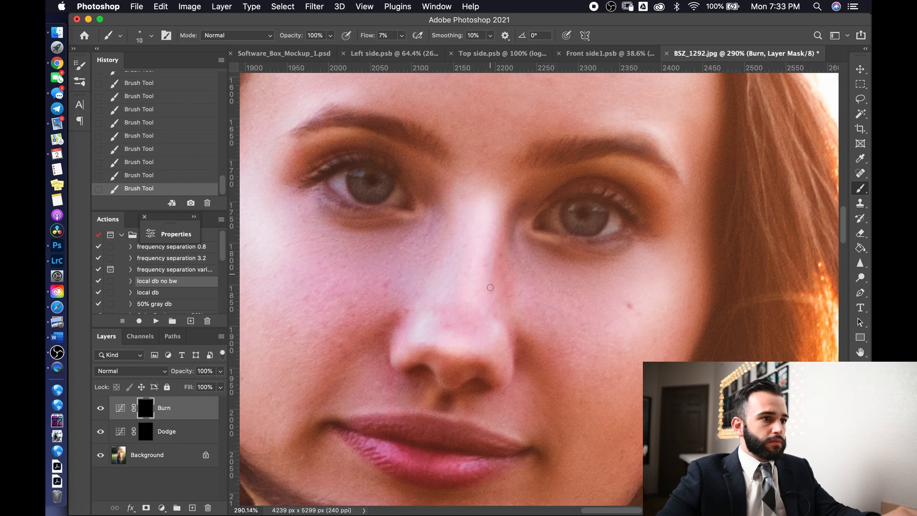
Examine the nose shading on the face from several viewing distances
scroll(492, 272, down, 5)
scroll(530, 244, up, 5)
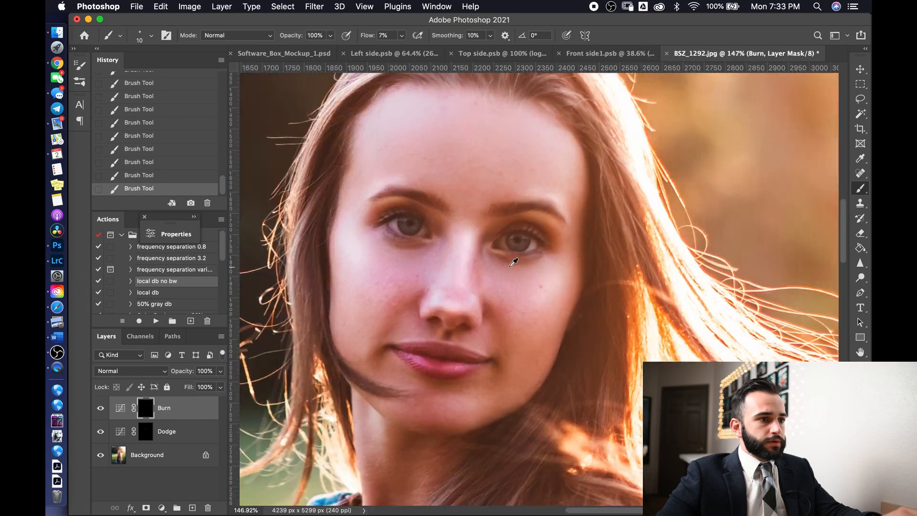
scroll(468, 248, down, 5)
scroll(454, 247, up, 5)
scroll(447, 246, down, 3)
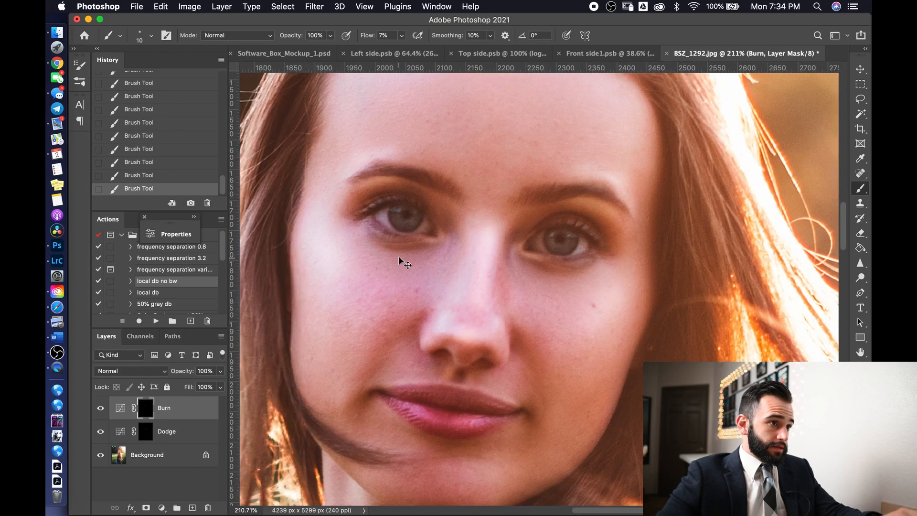
scroll(414, 303, down, 3)
scroll(428, 354, up, 6)
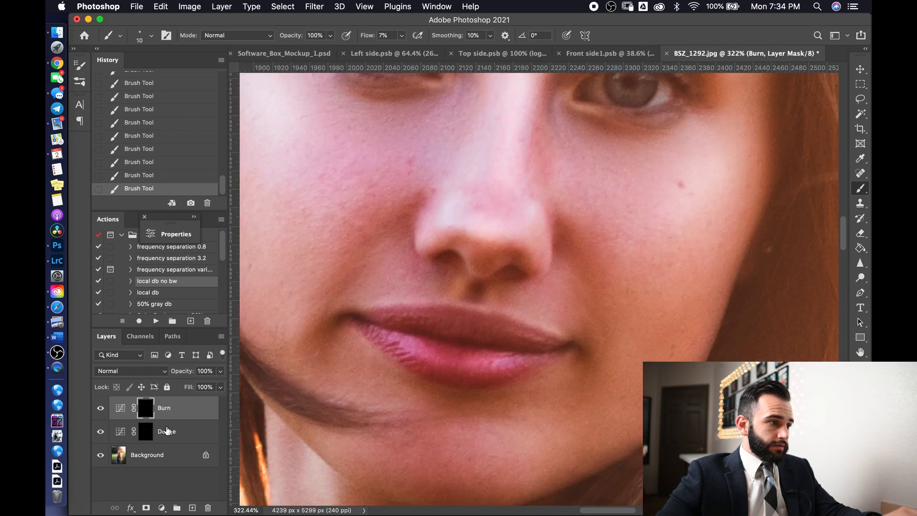
Darken the upper lip and the mouth corners on the Burn layer's mask with the brush at sizes 20 and 30
click(146, 434)
click(143, 416)
key(bracketright)
key(bracketright)
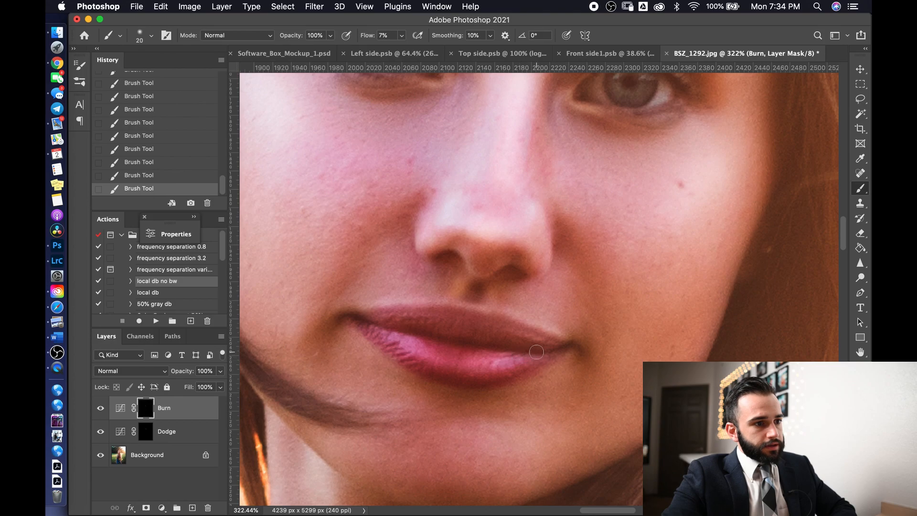
key(bracketright)
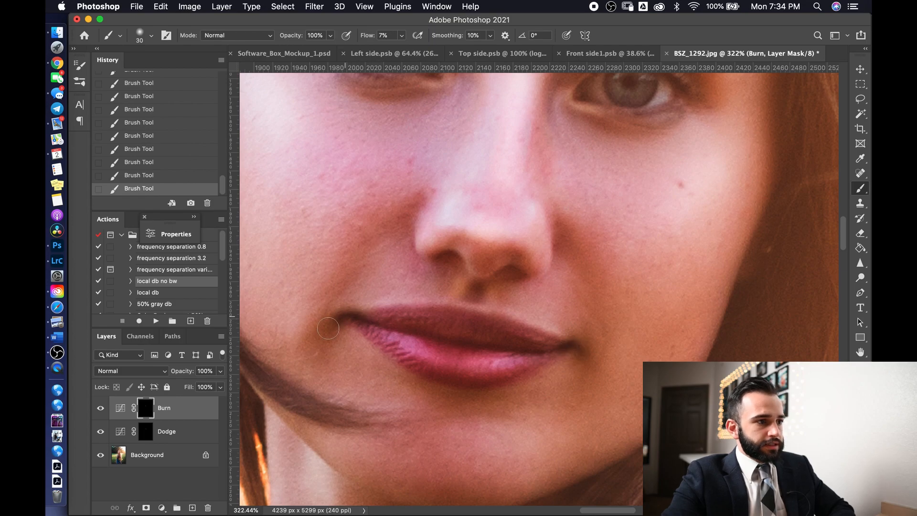
scroll(372, 268, down, 10)
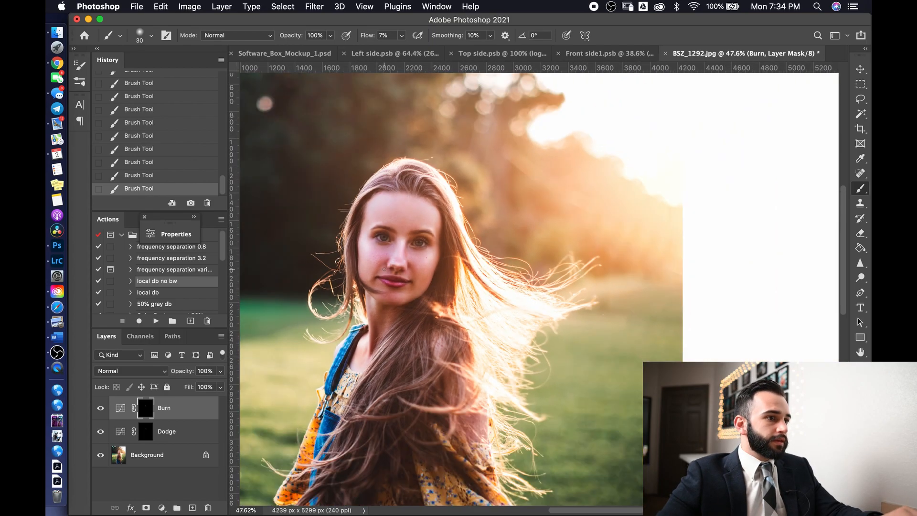
scroll(384, 269, left, 2)
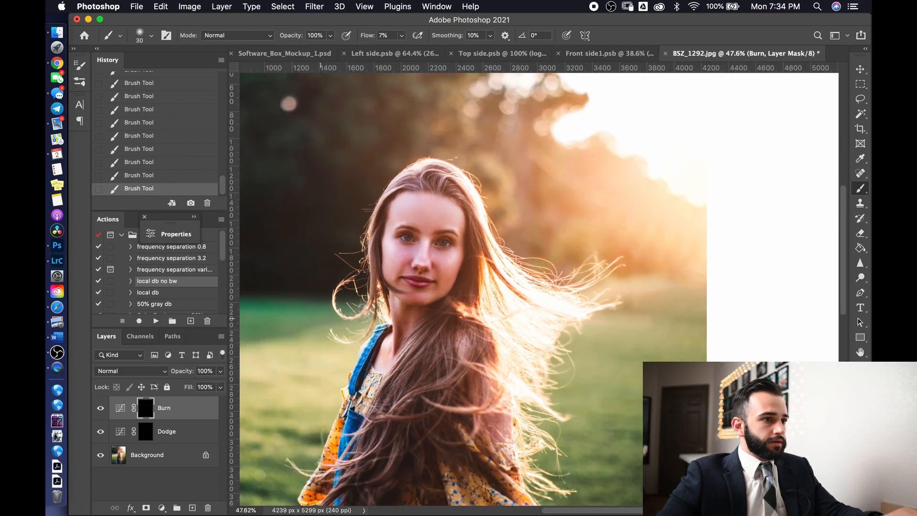
Group the Dodge and Burn layers together, keeping the default group name
shift+click(168, 429)
right_click(167, 426)
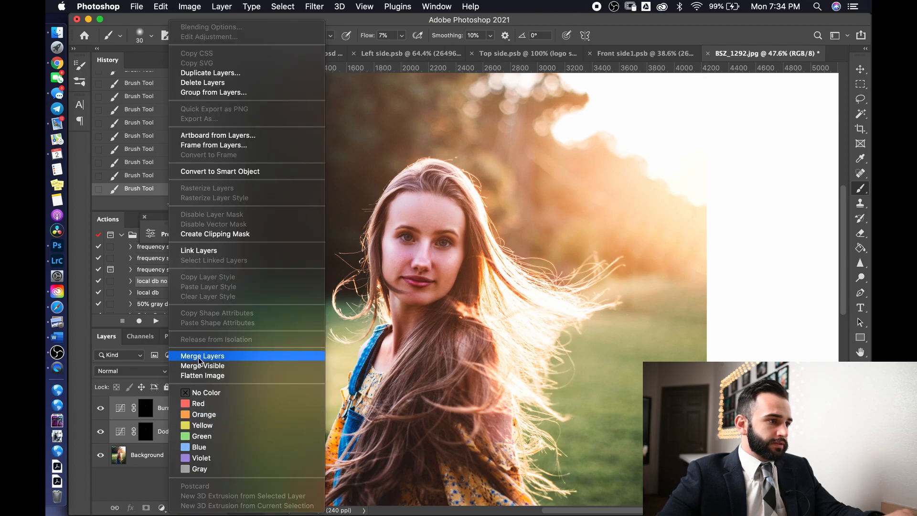
click(202, 93)
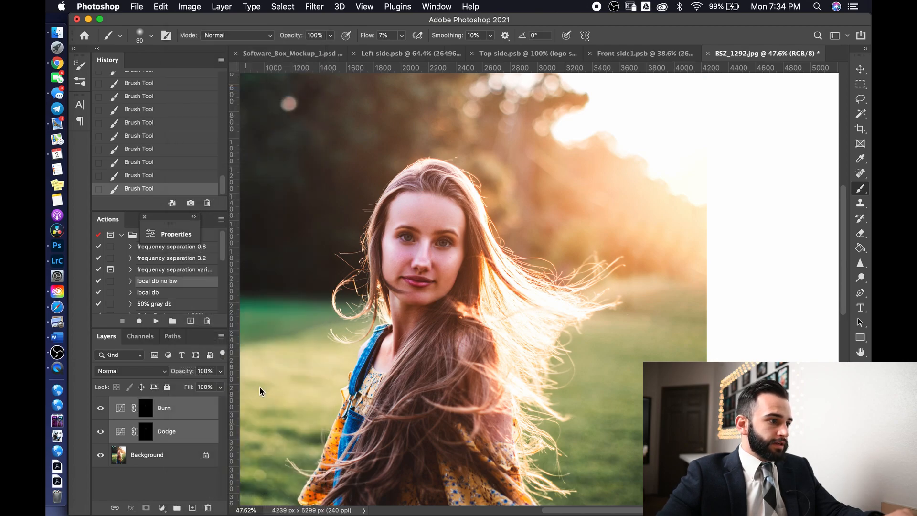
click(562, 249)
Compare the portrait with and without the dodge and burn by toggling the group's visibility
click(101, 404)
click(101, 404)
click(101, 404)
click(101, 404)
click(101, 404)
click(101, 404)
click(101, 404)
click(101, 404)
scroll(427, 248, up, 10)
scroll(423, 282, down, 6)
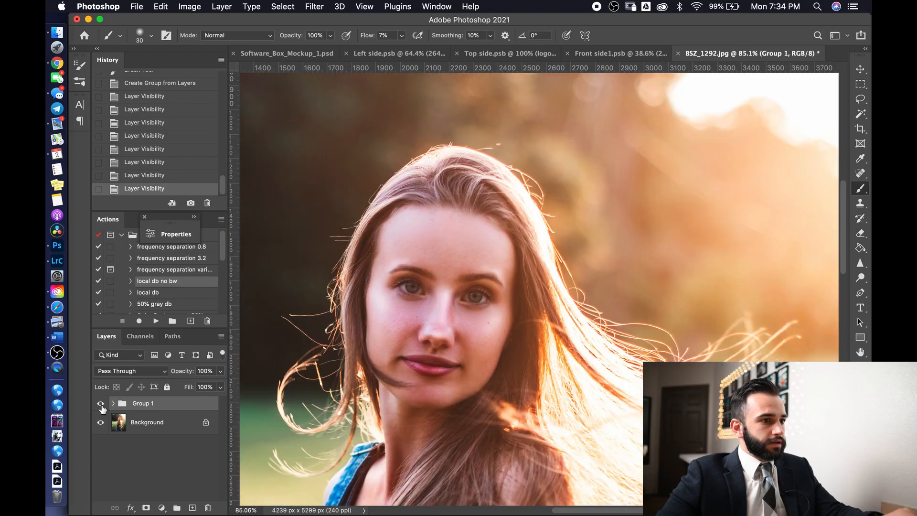
click(101, 404)
click(100, 404)
click(101, 404)
click(101, 404)
scroll(449, 301, up, 1)
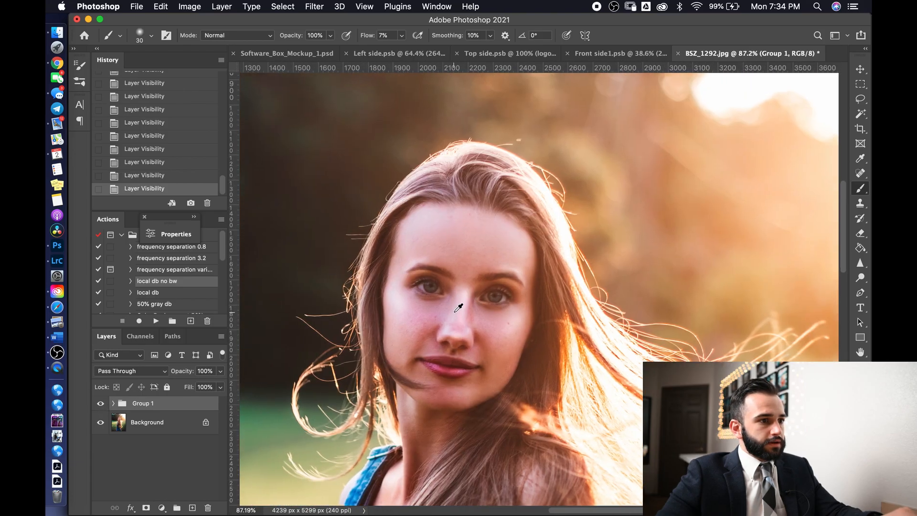
On the Burn mask inside the group, darken the outer cheeks and jawline on both sides with the brush at sizes 100 and 125
scroll(458, 308, up, 3)
click(114, 403)
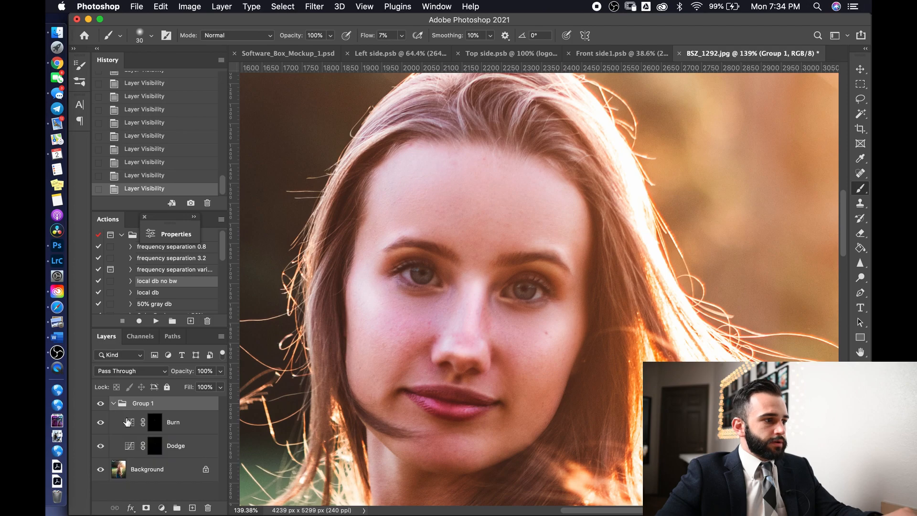
click(155, 423)
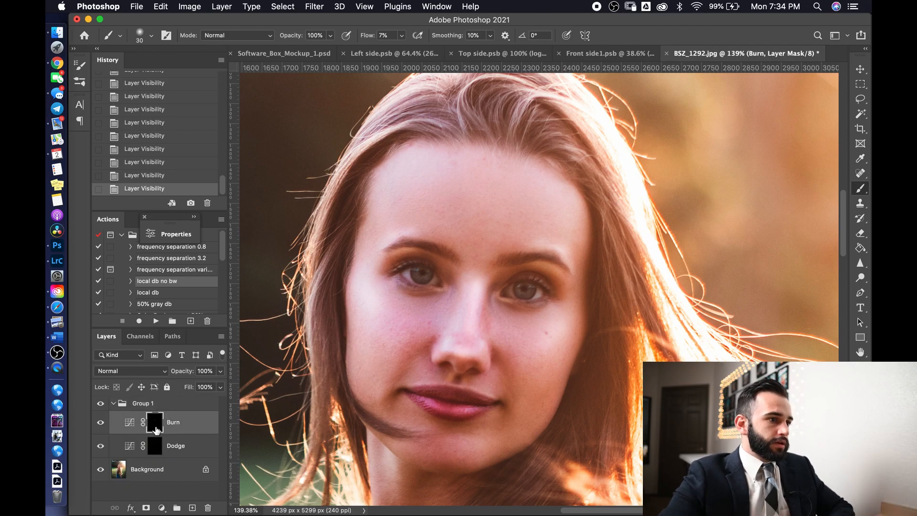
drag(370, 371, 359, 273)
key(])
drag(571, 322, 540, 403)
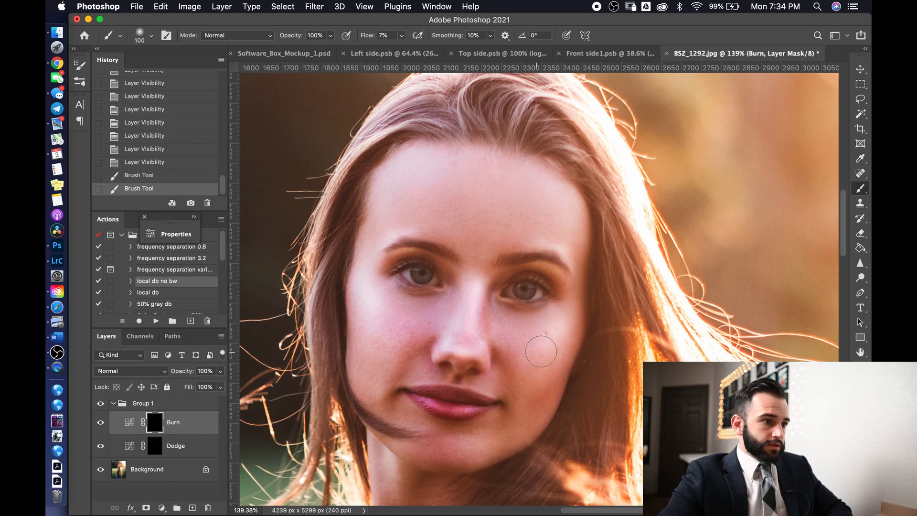
key(bracketright)
drag(367, 344, 363, 366)
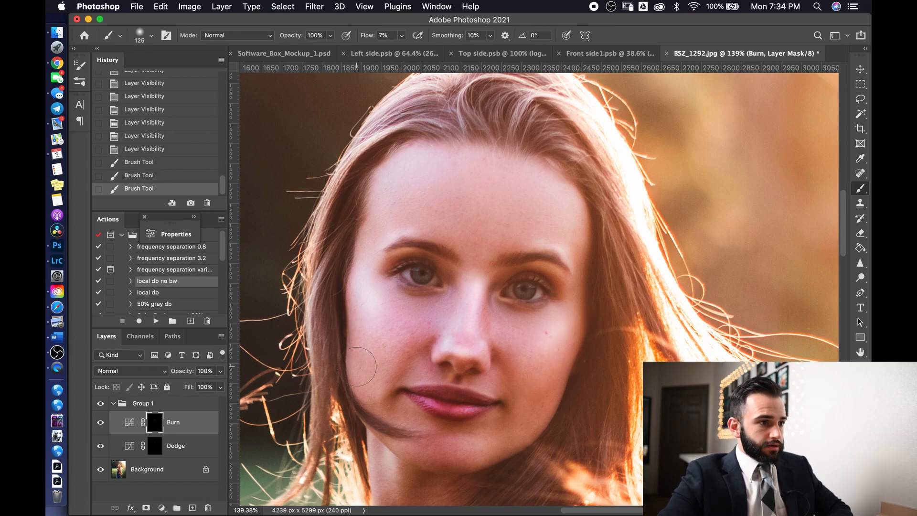
key(super+0)
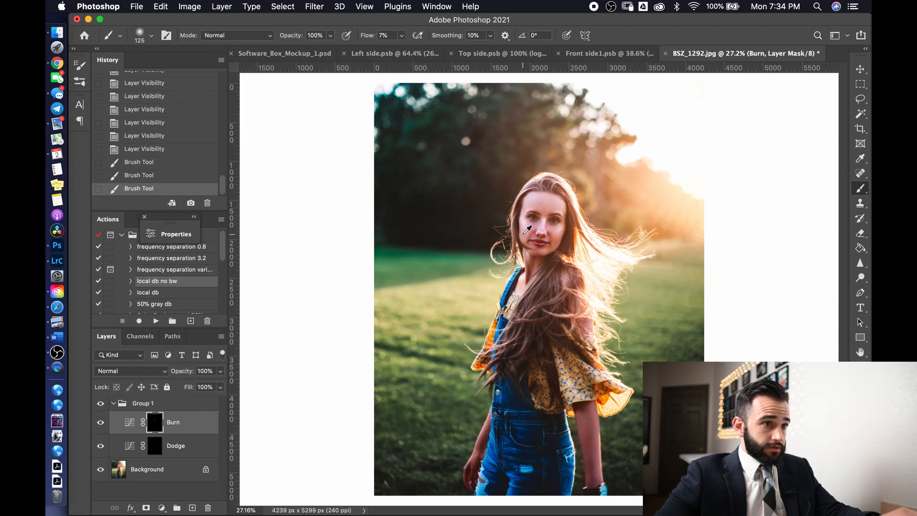
scroll(527, 229, up, 5)
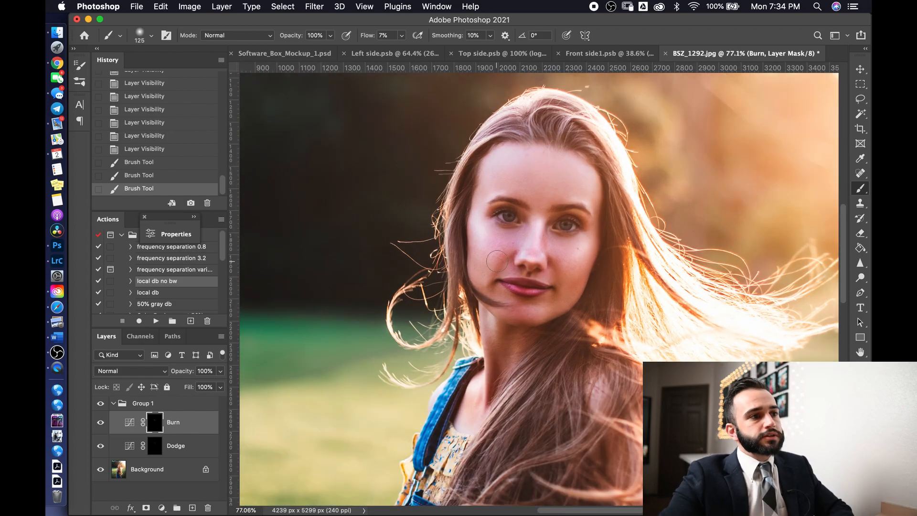
Darken the hairline and the hair framing both sides of the face on the Burn mask with the brush at sizes 175 and 200
key(bracketright)
key(bracketright)
mouse_move(473, 174)
mouse_down()
mouse_move(532, 135)
mouse_move(504, 144)
mouse_move(554, 137)
mouse_move(510, 135)
mouse_move(583, 127)
mouse_move(502, 123)
mouse_move(579, 156)
mouse_up()
mouse_move(571, 124)
mouse_down()
mouse_move(607, 200)
mouse_move(618, 258)
mouse_up()
drag(614, 185, 581, 319)
key(bracketright)
mouse_move(604, 268)
mouse_down()
mouse_move(556, 336)
mouse_move(520, 343)
mouse_move(608, 251)
mouse_up()
key(bracketright)
key(bracketright)
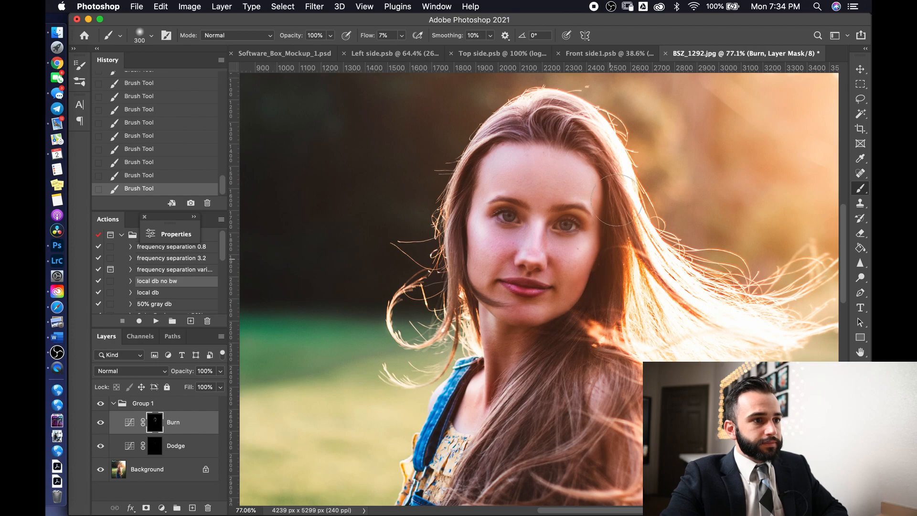
key(bracketleft)
key(bracketleft)
key(bracketleft)
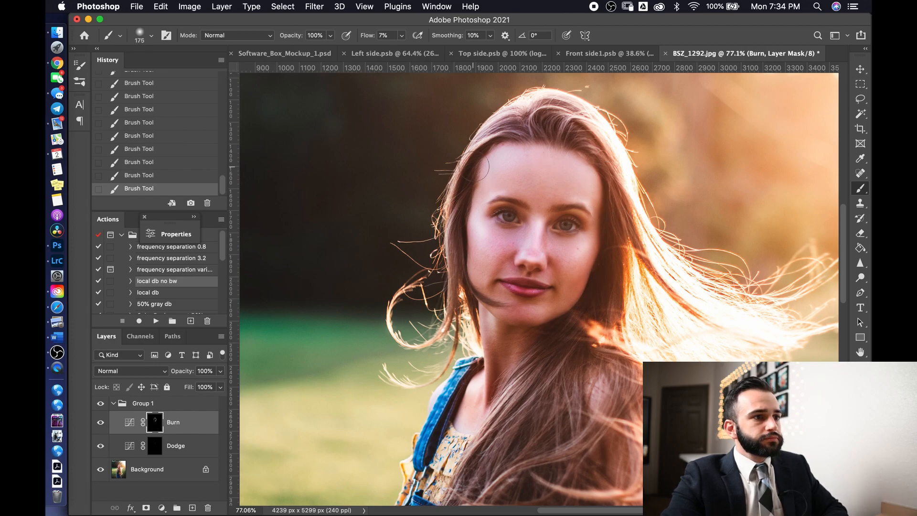
Darken the long hair falling over the shoulder on the Burn mask with the brush at sizes 200 and 400
key(bracketright)
key(bracketright)
key(bracketright)
key(bracketright)
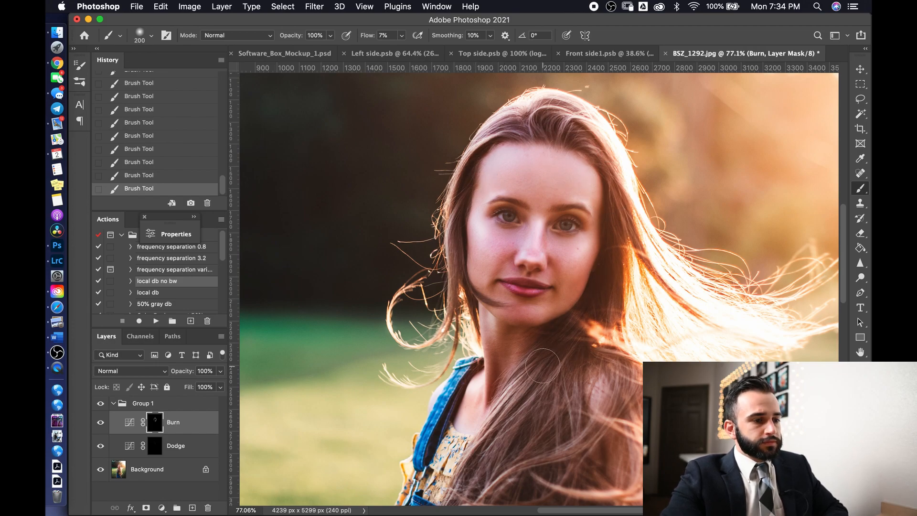
scroll(545, 358, down, 3)
key(bracketright)
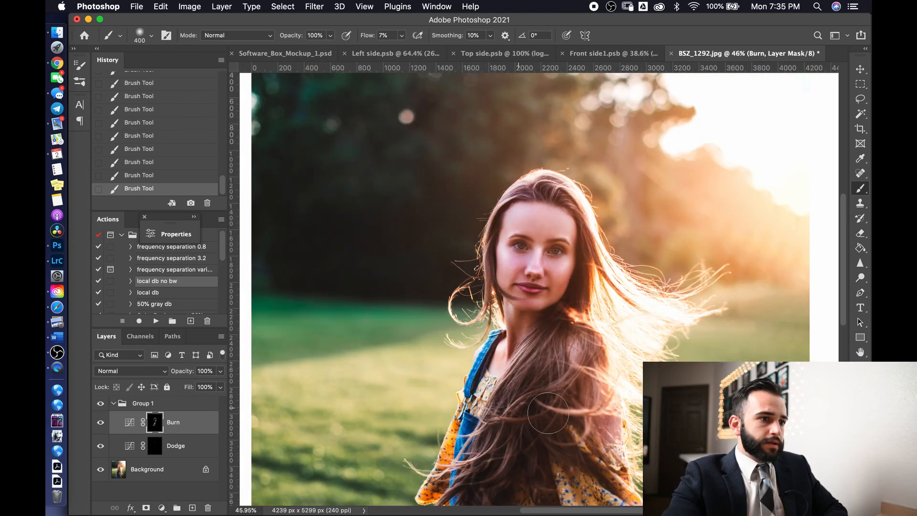
Darken the outer background and the lawn on the Burn mask with the brush at sizes 900 and 1300
scroll(526, 334, down, 2)
scroll(468, 327, down, 3)
scroll(444, 297, up, 2)
key(bracketright)
key(bracketright)
key(bracketright)
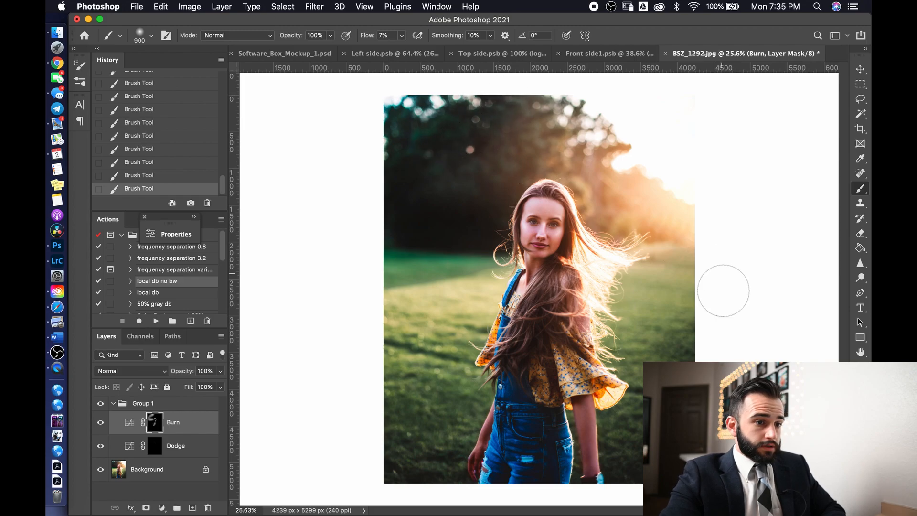
key(bracketright)
key(bracketright)
key(bracketright)
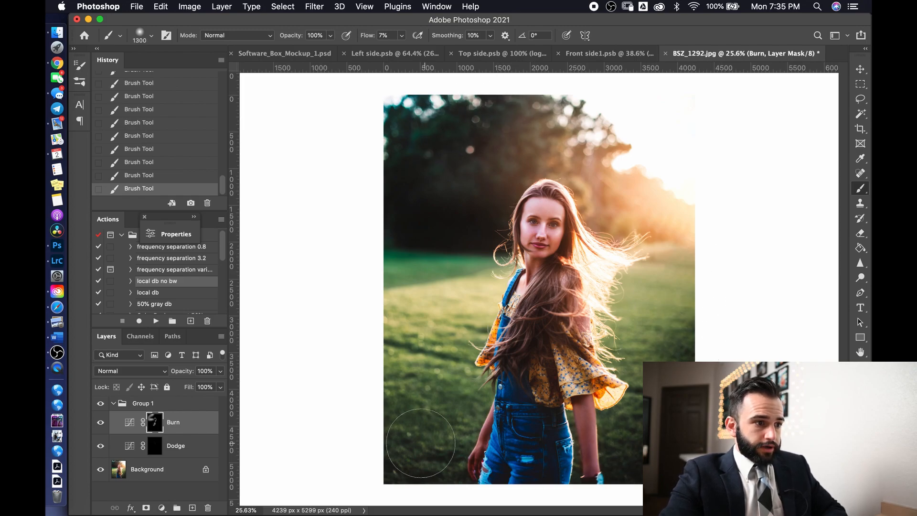
key(bracketright)
key(bracketleft)
key(bracketleft)
key(bracketleft)
key(bracketleft)
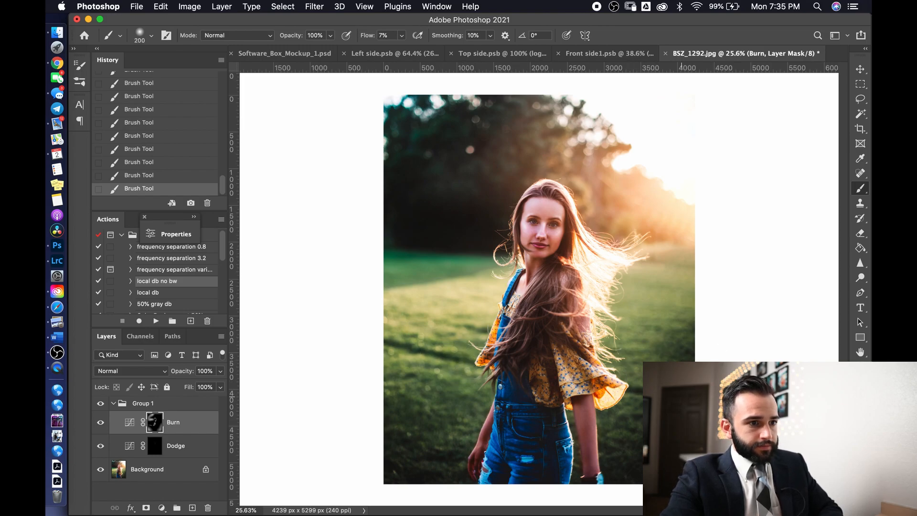
Darken the background below the sun glow and the hair over the chest on the Burn mask with the brush at sizes 600 and 700
key(bracketright)
key(bracketright)
key(bracketright)
key(bracketright)
key(bracketright)
key(bracketright)
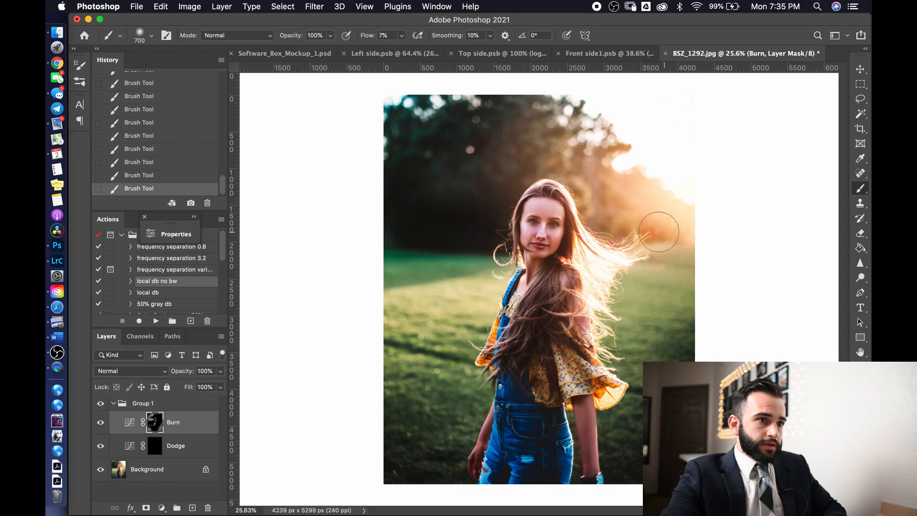
key(bracketleft)
key(bracketleft)
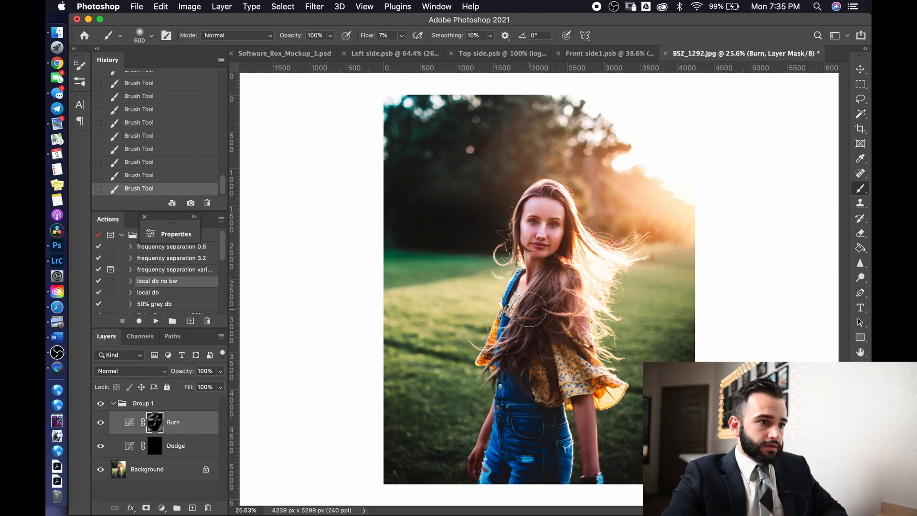
key(bracketright)
key(bracketright)
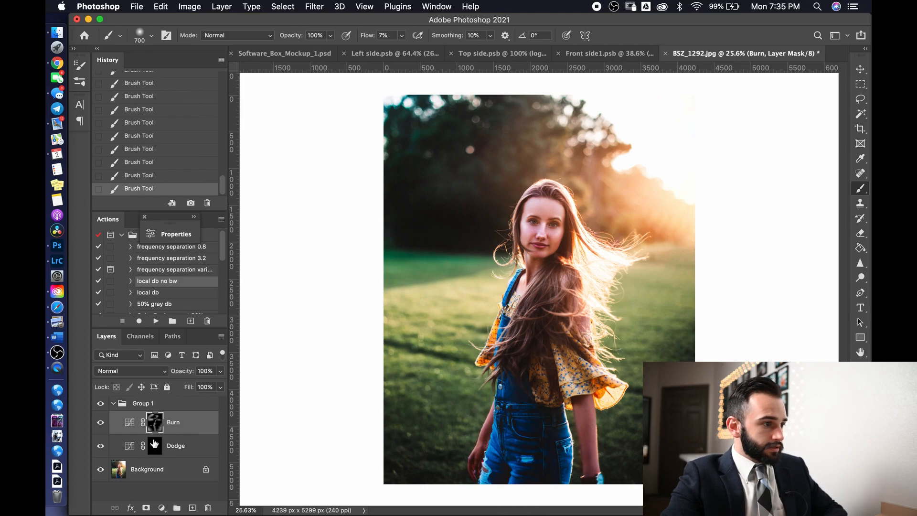
On the Dodge mask, lighten the denim overalls and the yellow blouse's flared sleeve with the brush at sizes 300 and 500
click(156, 452)
key(bracketleft)
key(bracketleft)
key(bracketleft)
key(bracketleft)
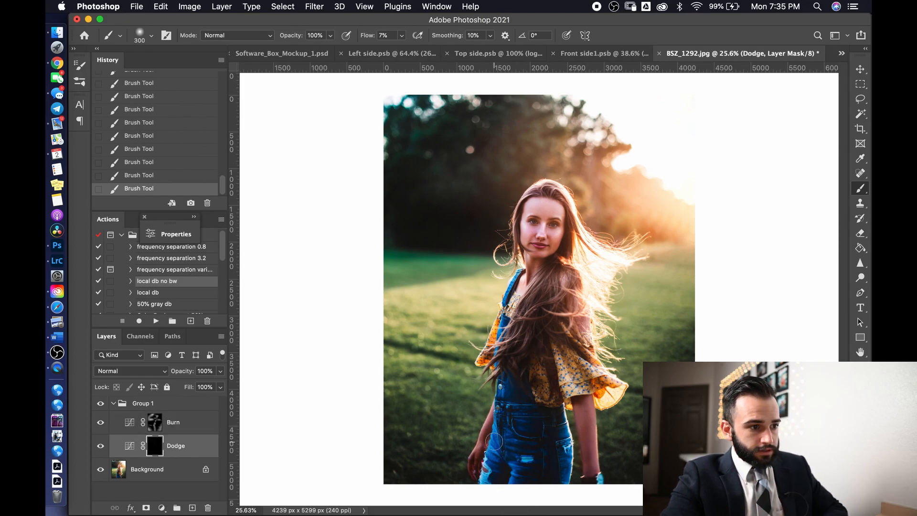
key(bracketright)
key(bracketright)
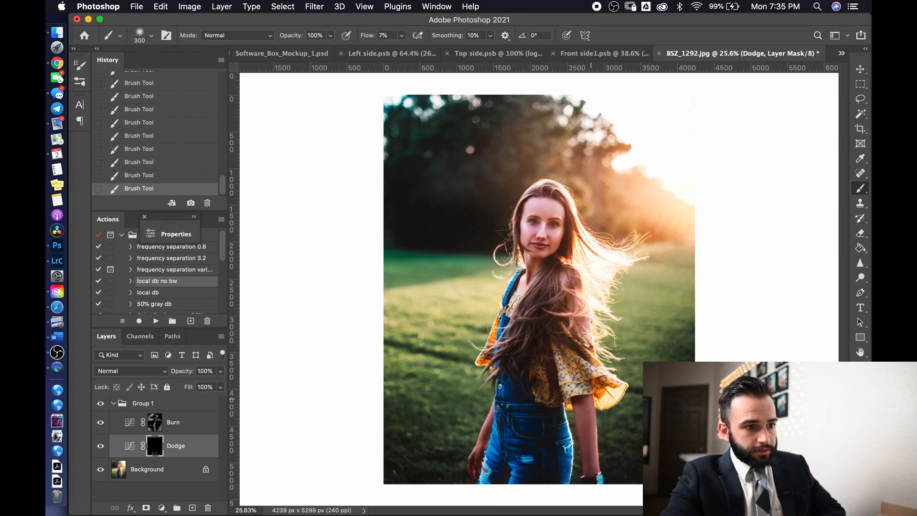
key(bracketright)
key(bracketright)
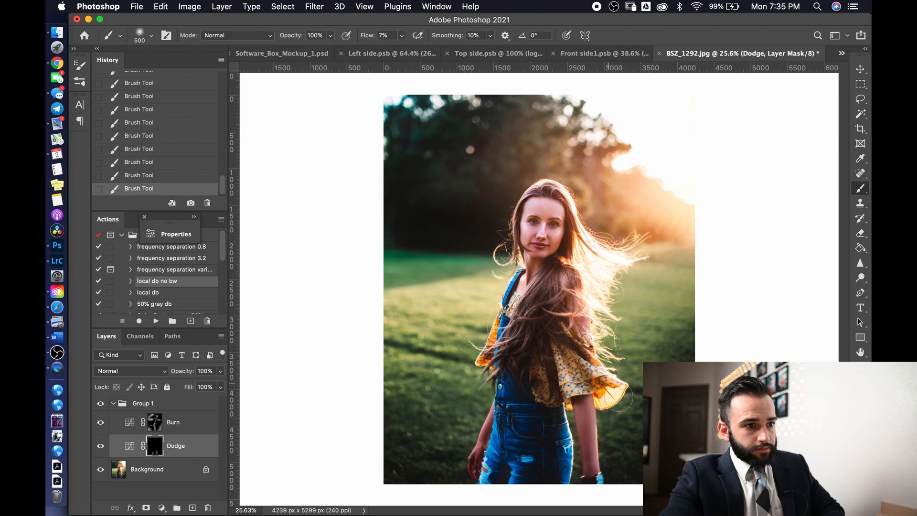
key(bracketright)
key(bracketright)
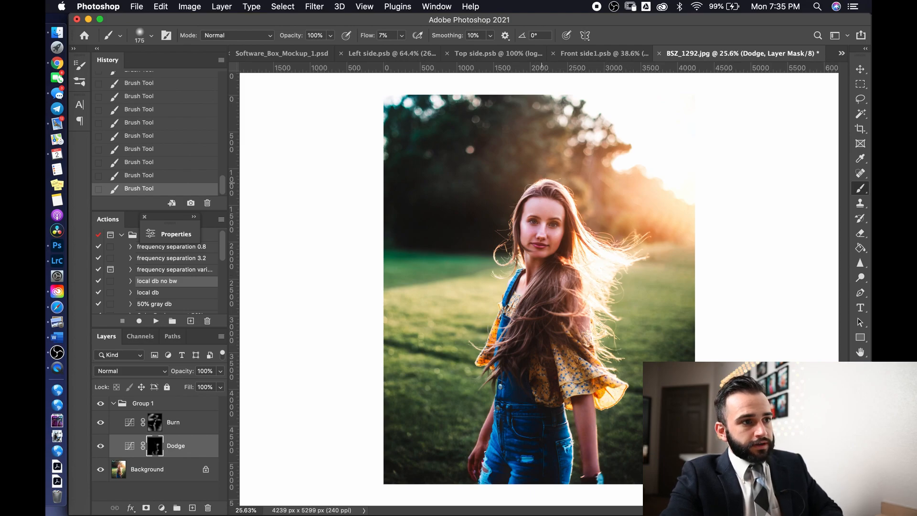
Lighten the sun glow in the photo's upper right on the Dodge mask with the brush at size 1200
key(bracketright)
key(bracketright)
key(bracketright)
key(bracketright)
key(bracketright)
key(bracketright)
key(bracketright)
key(bracketright)
key(bracketright)
key(bracketright)
mouse_move(590, 89)
mouse_down()
mouse_move(637, 127)
mouse_move(662, 226)
mouse_move(666, 199)
mouse_up()
Compare the sun glow with and without the latest dodge strokes by undoing and redoing them
key(super+z)
key(super+z)
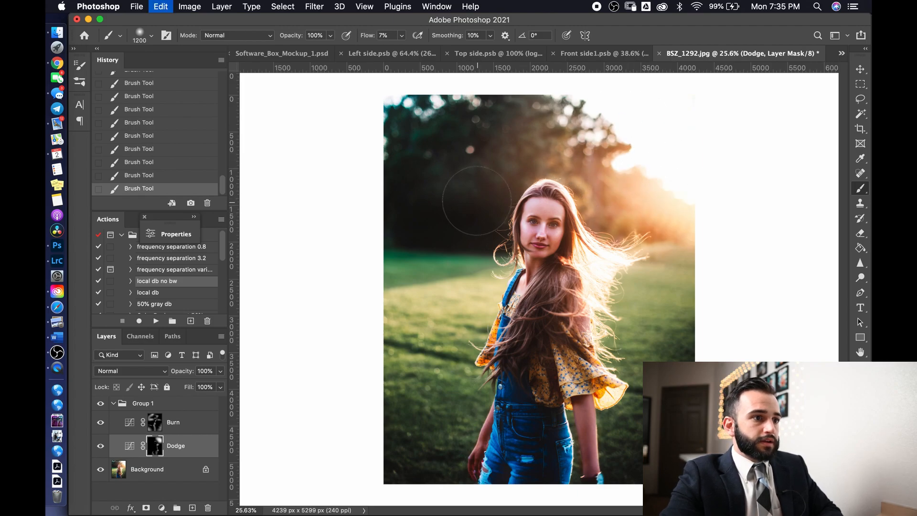
key(super+shift+z)
key(super+z)
key(super+shift+z)
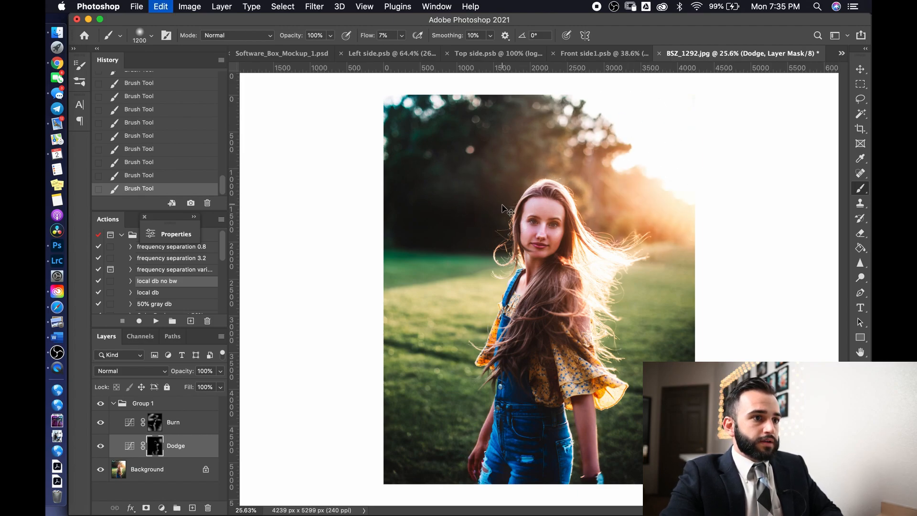
Lighten the lawn beside the woman on the Dodge mask with the brush at size 1100
key(bracketleft)
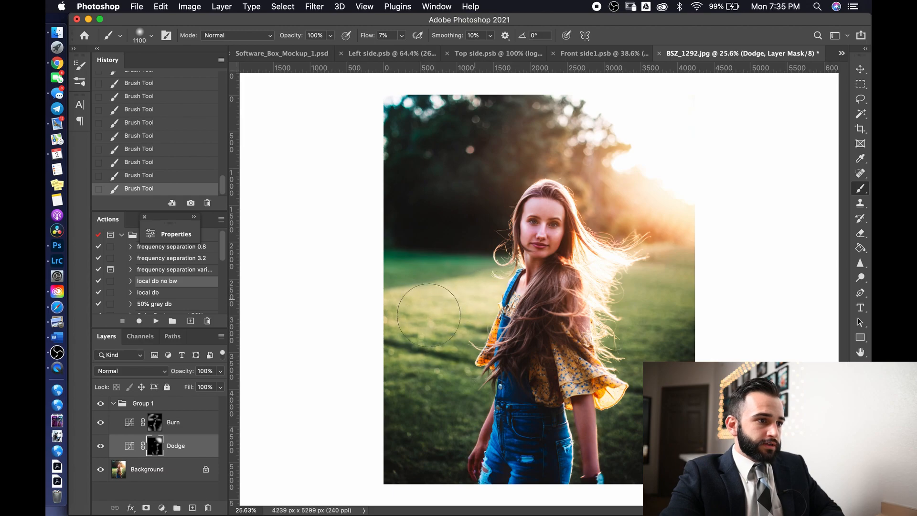
key(bracketleft)
key(bracketleft)
key(bracketleft)
key(bracketleft)
key(bracketleft)
key(bracketleft)
key(bracketleft)
key(bracketleft)
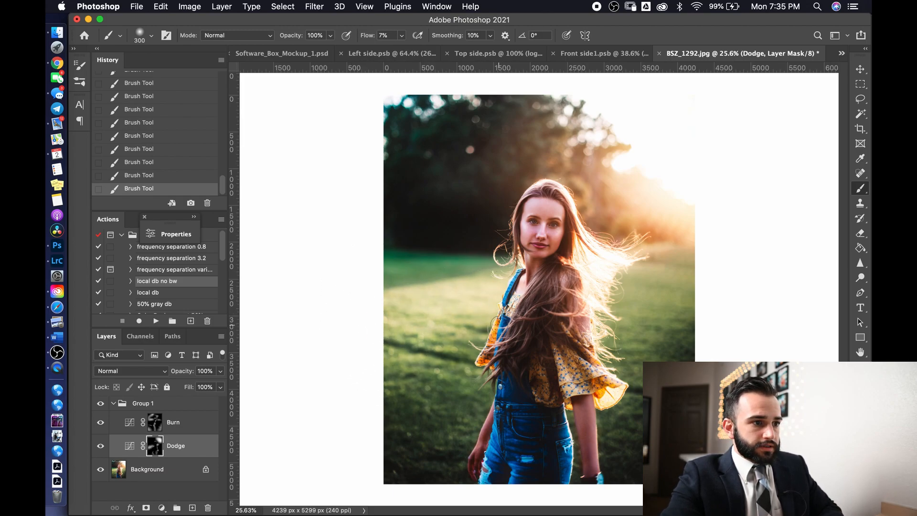
Lighten small areas of the face on the Dodge mask with the brush at size 40
scroll(543, 241, down, 5)
scroll(542, 241, up, 8)
scroll(546, 237, up, 4)
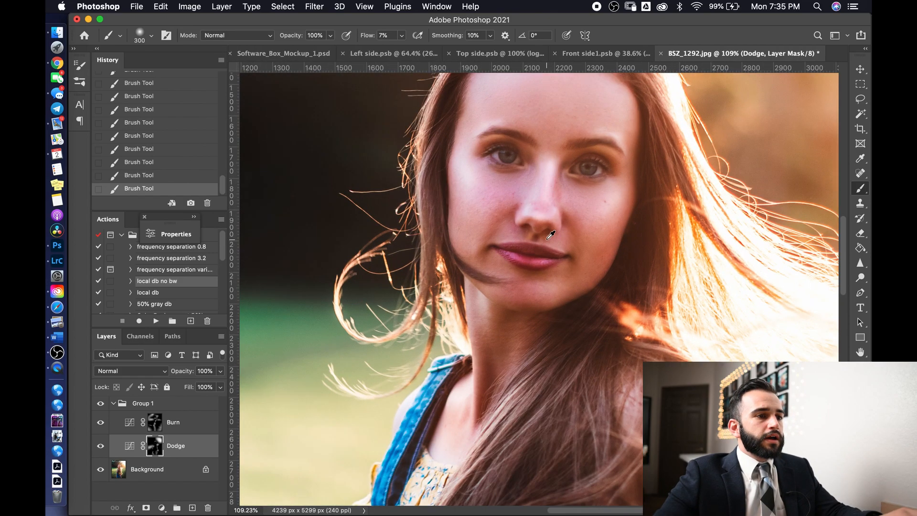
scroll(501, 181, up, 4)
scroll(497, 202, down, 6)
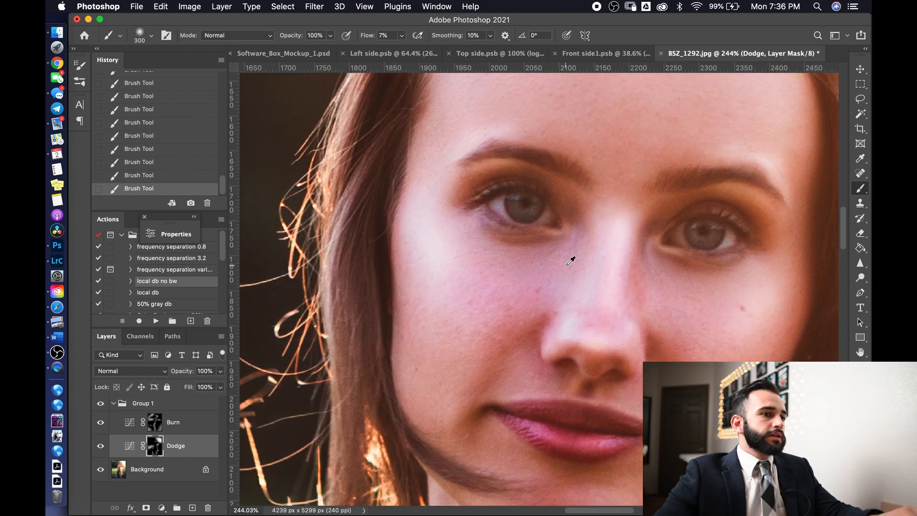
key(bracketleft)
key(bracketleft)
key(bracketleft)
key(bracketleft)
key(bracketleft)
key(bracketleft)
key(bracketleft)
key(bracketleft)
key(bracketleft)
key(bracketleft)
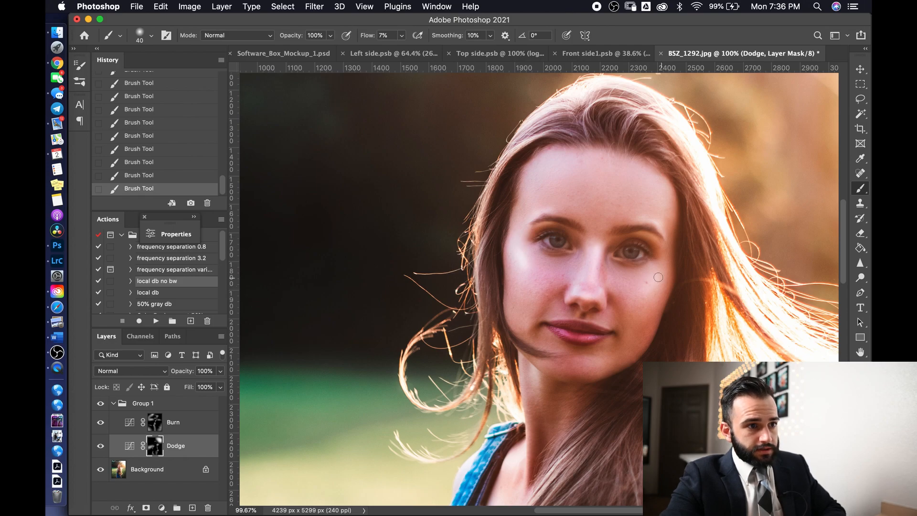
Compare the whole portrait with and without the latest dodge strokes, and leave the last two strokes undone
scroll(648, 290, down, 8)
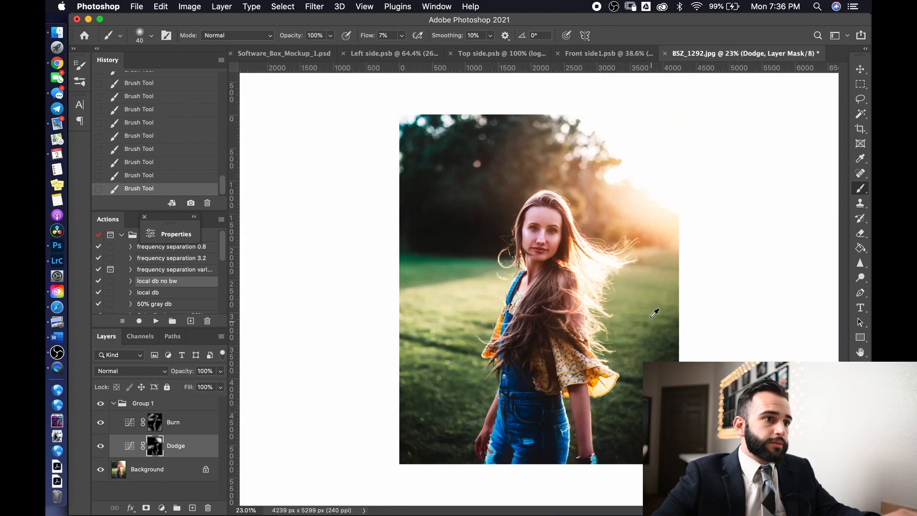
key(super+z)
key(super+z)
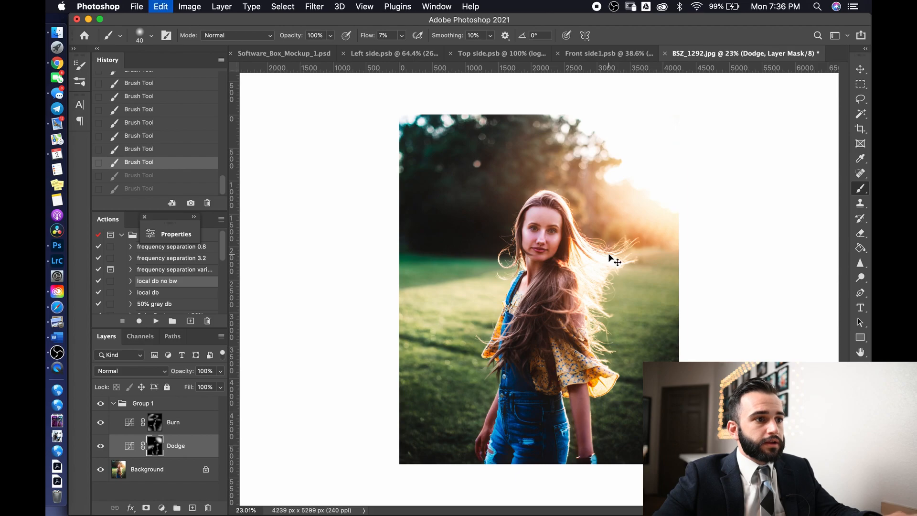
key(super+shift+z)
key(super+shift+z)
key(super+z)
key(super+z)
key(super+z)
key(super+z)
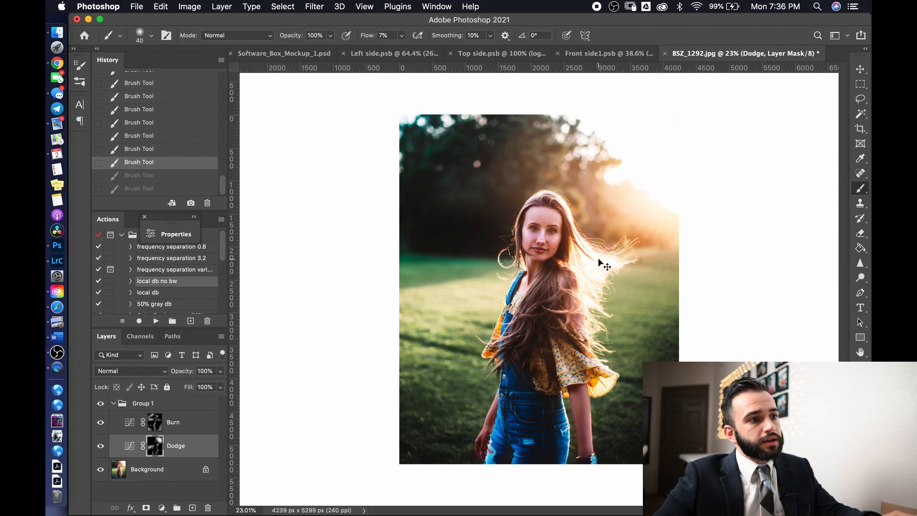
key(super+shift+z)
key(super+shift+z)
key(super+shift+z)
key(super+shift+z)
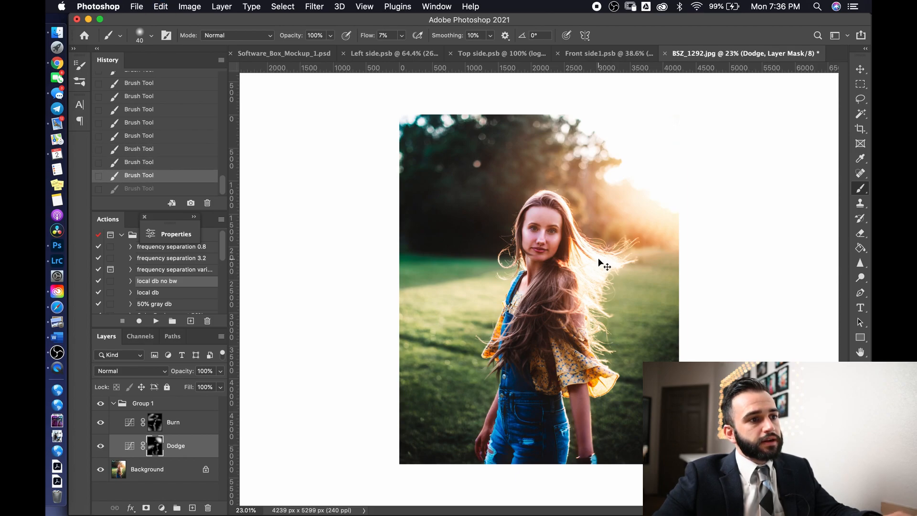
key(super+z)
key(super+z)
Merge the dodge and burn group with the Background using Merge Visible
scroll(545, 227, up, 6)
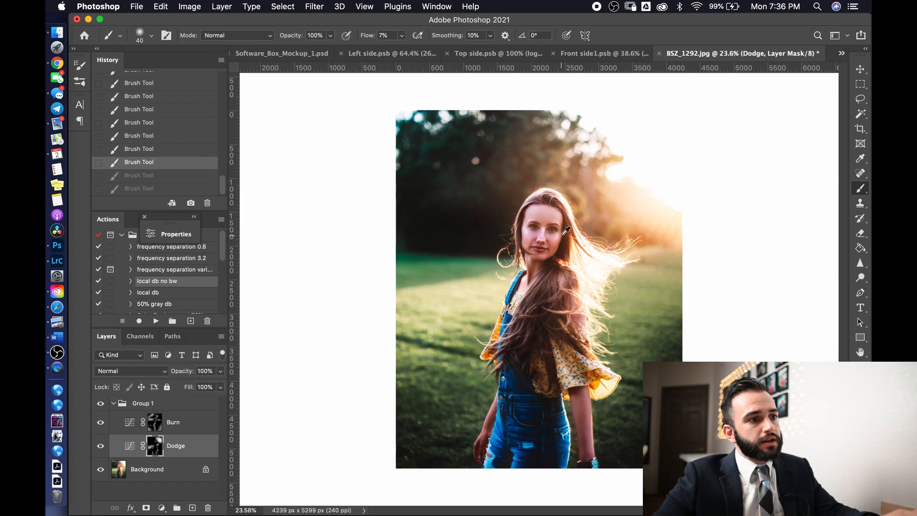
scroll(504, 211, down, 5)
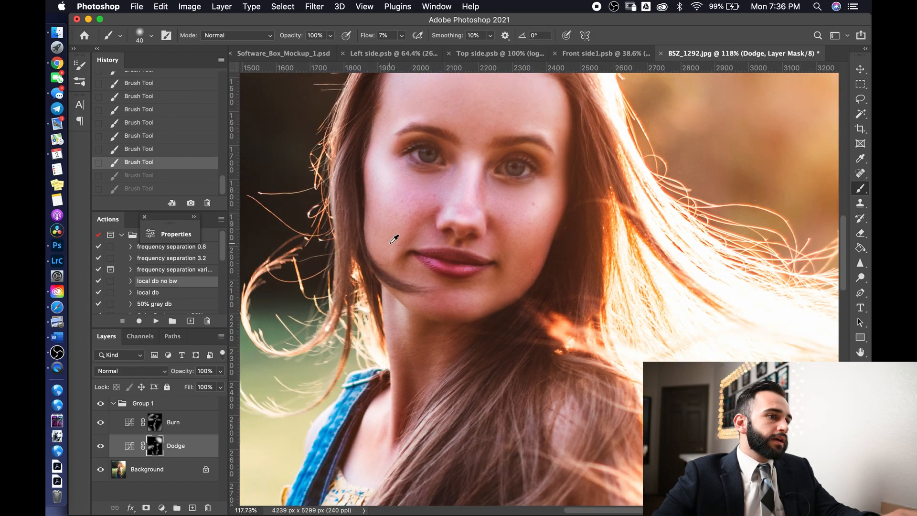
scroll(465, 224, up, 2)
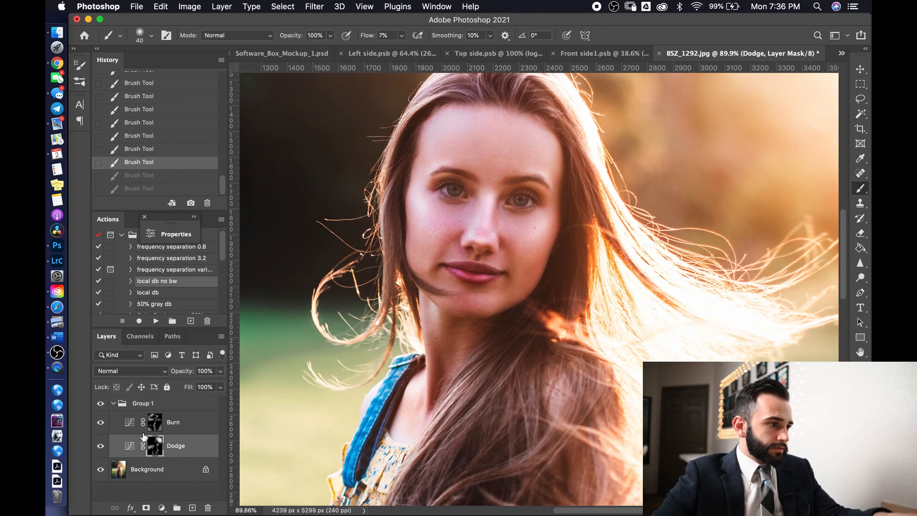
key(shift+super+e)
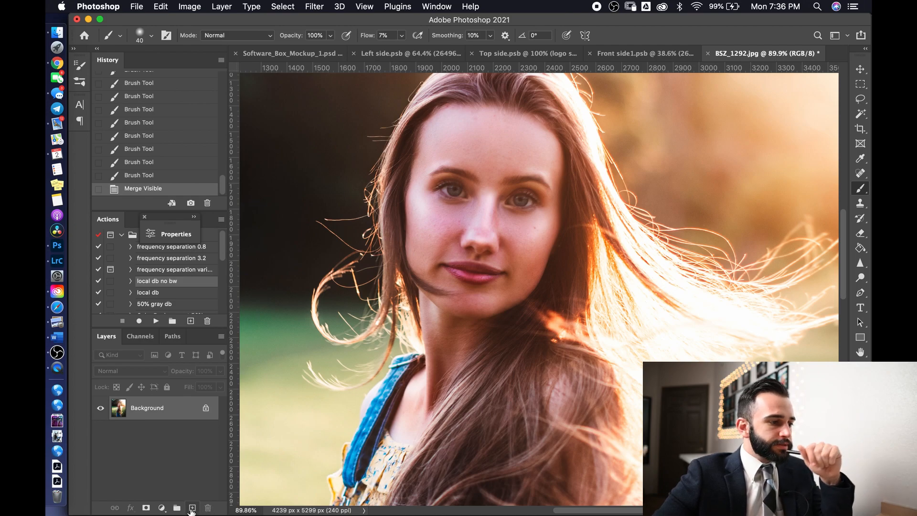
Add a new empty layer above the Background and set its blending mode to Color
click(192, 507)
click(121, 371)
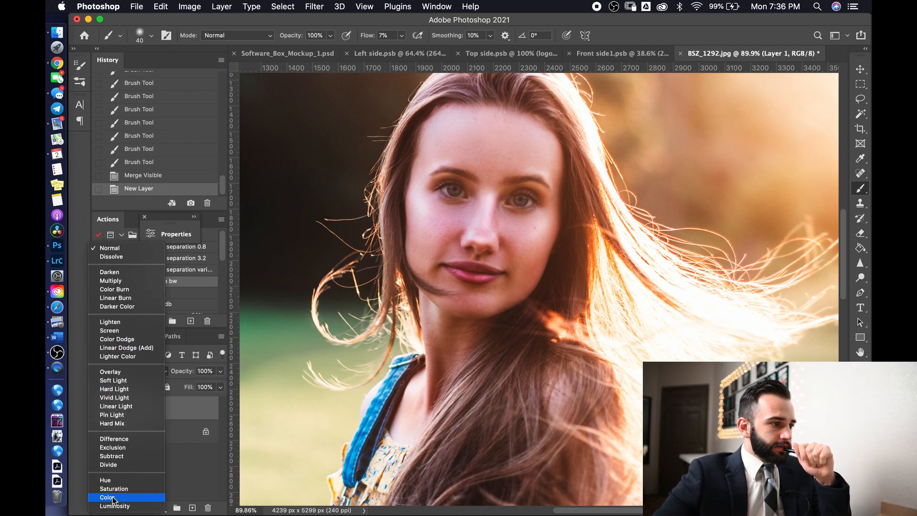
click(115, 496)
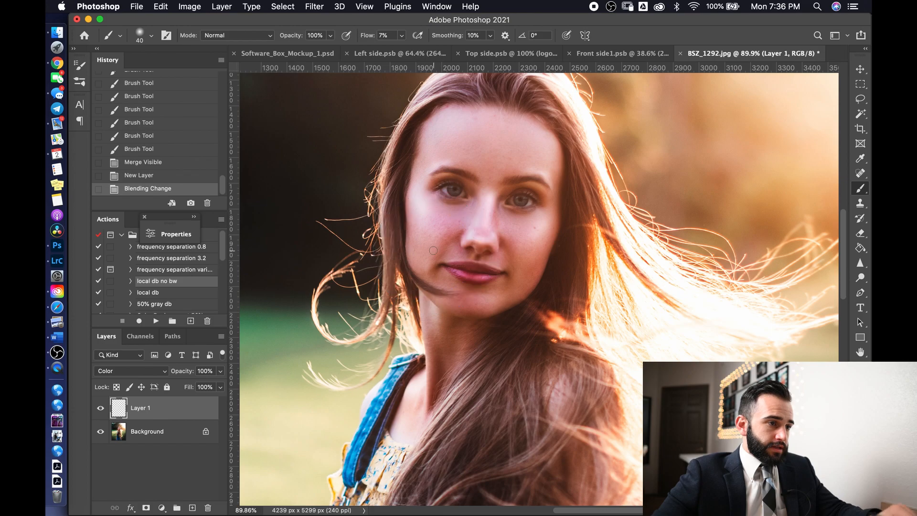
Paint natural skin tone over the cheeks and forehead on the Color layer with the brush enlarged up to size 200
key(bracketright)
key(bracketright)
drag(455, 229, 456, 235)
key(bracketright)
mouse_move(504, 224)
mouse_down()
mouse_move(428, 225)
mouse_move(490, 139)
mouse_move(499, 149)
mouse_move(466, 161)
mouse_move(436, 198)
mouse_move(453, 218)
mouse_move(425, 210)
mouse_up()
key(bracketright)
drag(525, 232, 530, 228)
drag(424, 221, 419, 215)
mouse_move(436, 152)
mouse_down()
mouse_move(491, 124)
mouse_move(544, 148)
mouse_move(526, 160)
mouse_move(460, 122)
mouse_move(434, 148)
mouse_up()
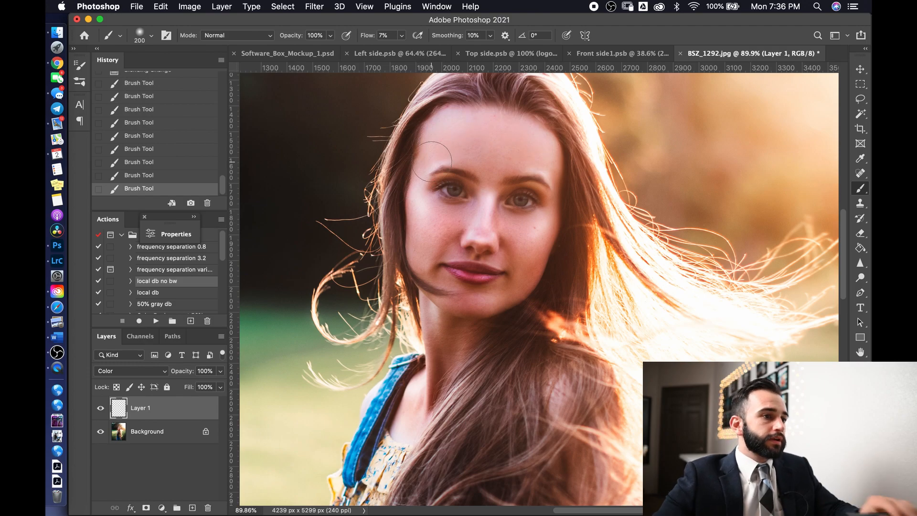
Compare the portrait with and without the skin color correction by toggling the Color layer's visibility
scroll(435, 156, down, 6)
scroll(552, 258, up, 3)
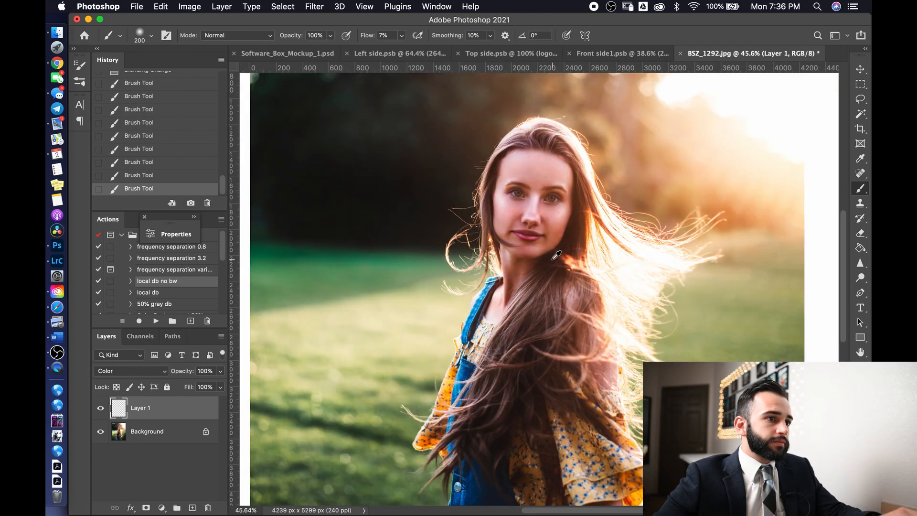
scroll(470, 295, up, 1)
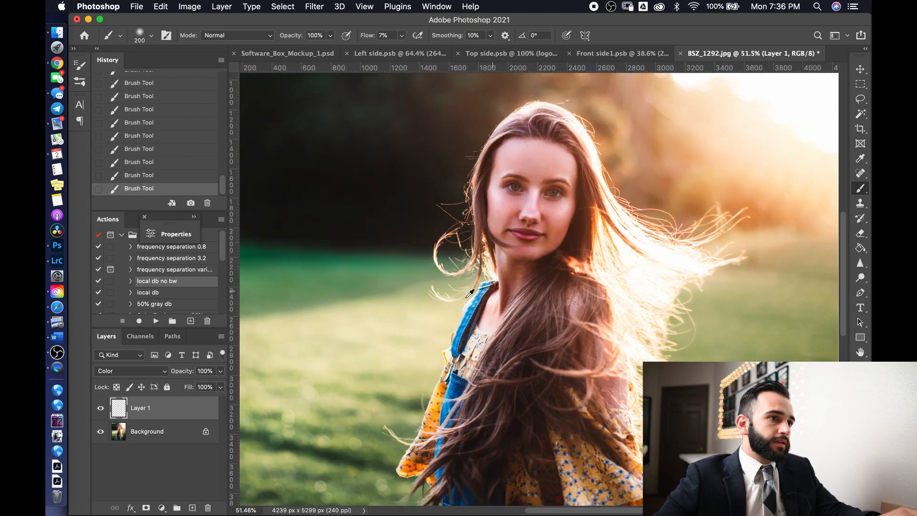
click(101, 407)
click(100, 407)
click(101, 407)
click(101, 407)
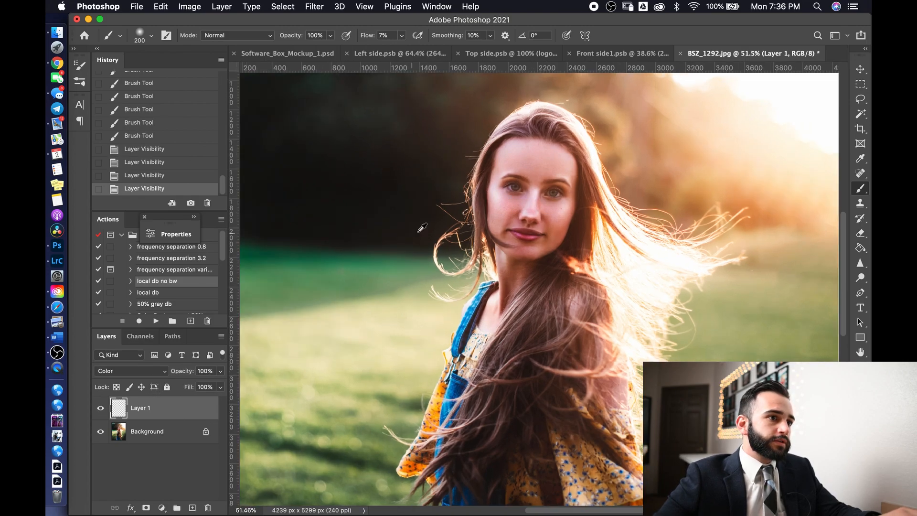
Check the skin color correction on the face up close by switching the Color layer off and on, and review the whole portrait
scroll(580, 191, up, 6)
click(101, 408)
click(101, 408)
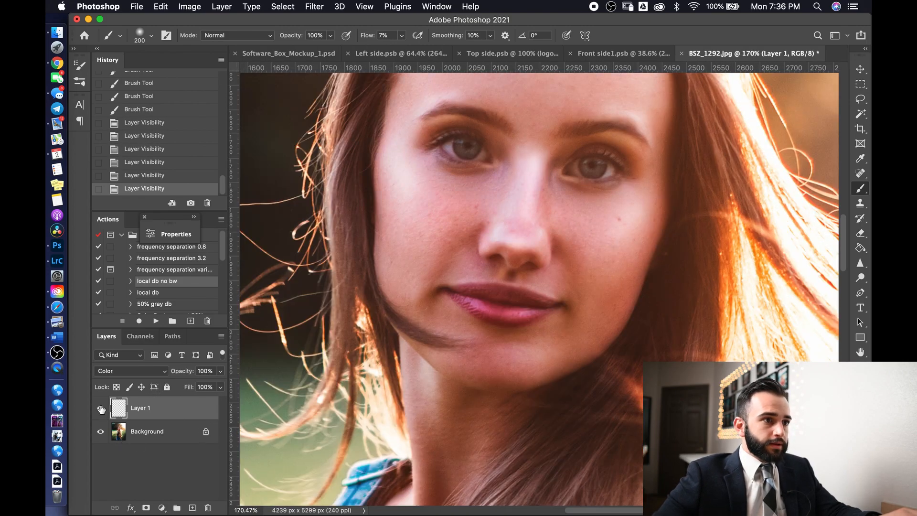
click(100, 408)
click(100, 408)
scroll(554, 194, up, 2)
scroll(555, 195, down, 8)
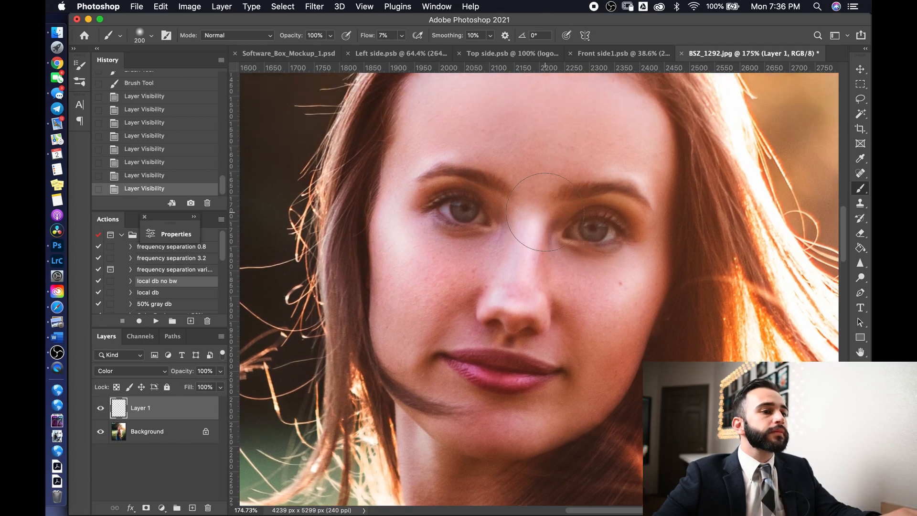
scroll(549, 206, up, 2)
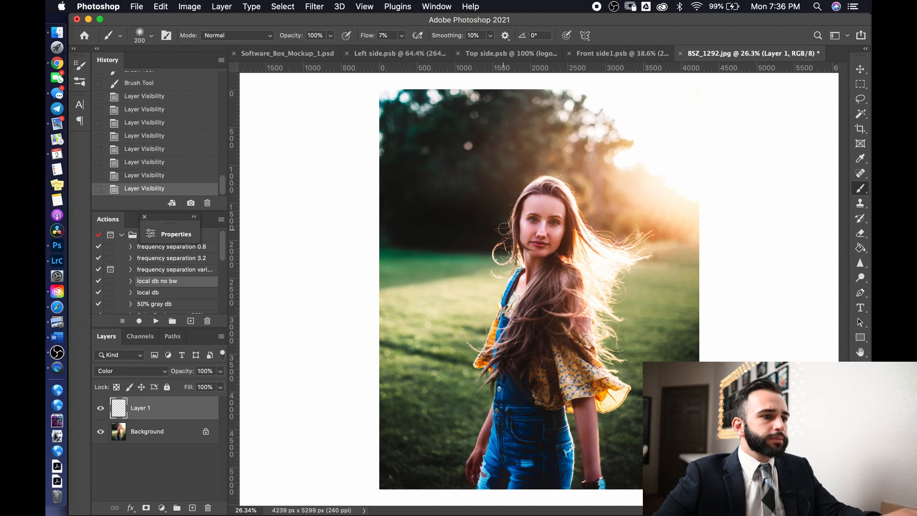
scroll(577, 317, down, 1)
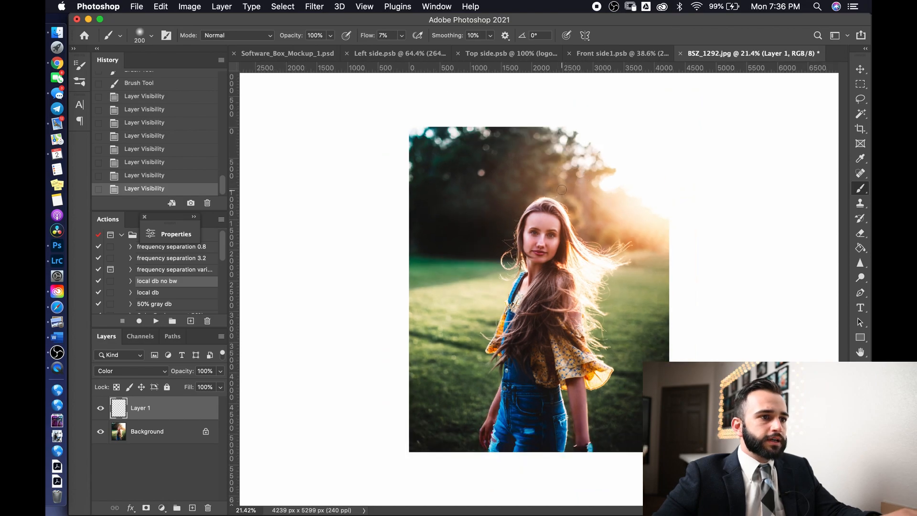
scroll(561, 189, up, 1)
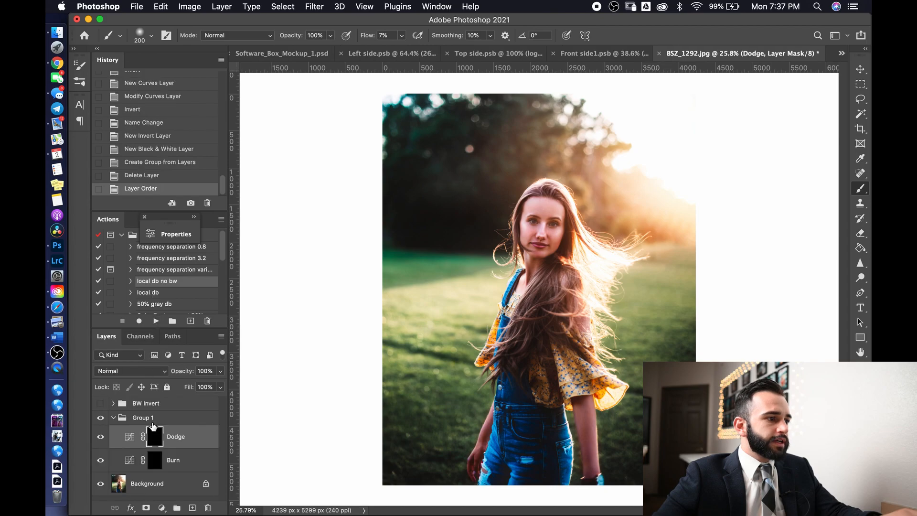
Paint on the Dodge layer mask over the dark trees in the background with a size 900 brush, and reduce the brush to 700
key(bracketright)
key(bracketright)
key(bracketright)
key(bracketright)
key(bracketright)
mouse_move(512, 114)
mouse_down()
mouse_move(473, 152)
mouse_move(434, 144)
mouse_move(418, 107)
mouse_up()
key(super+z)
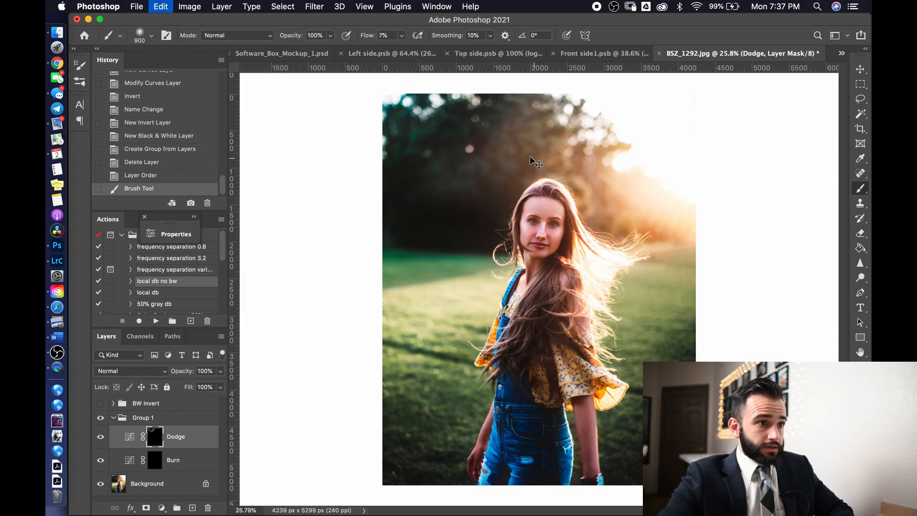
mouse_move(401, 137)
mouse_down()
mouse_move(460, 87)
mouse_move(413, 107)
mouse_up()
drag(592, 119, 557, 125)
key(bracketleft)
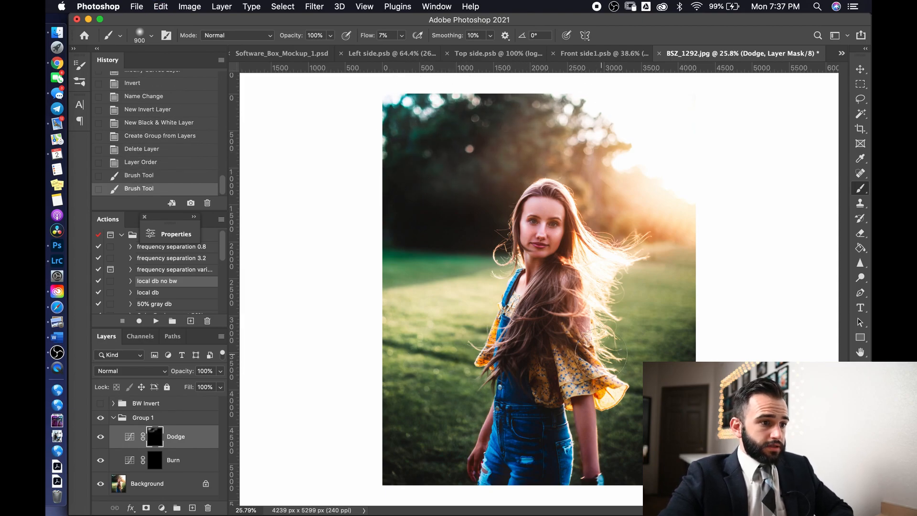
key(bracketleft)
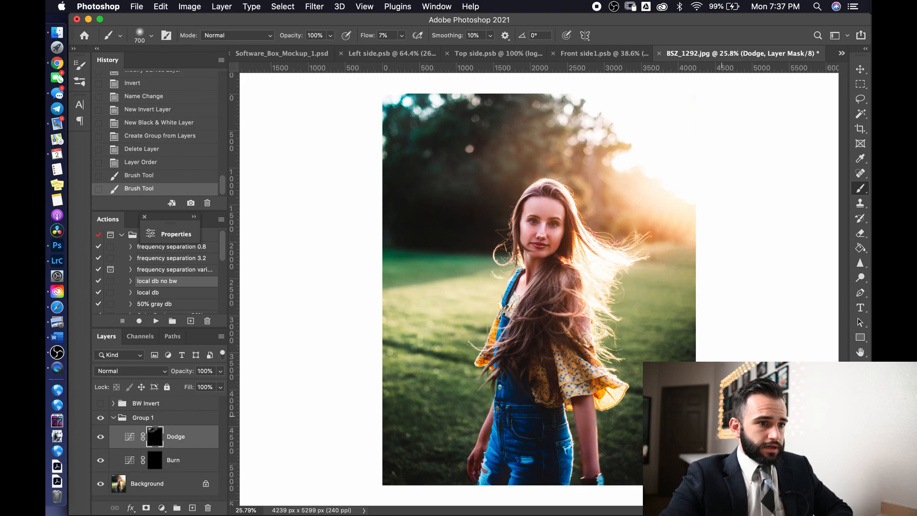
scroll(572, 264, down, 2)
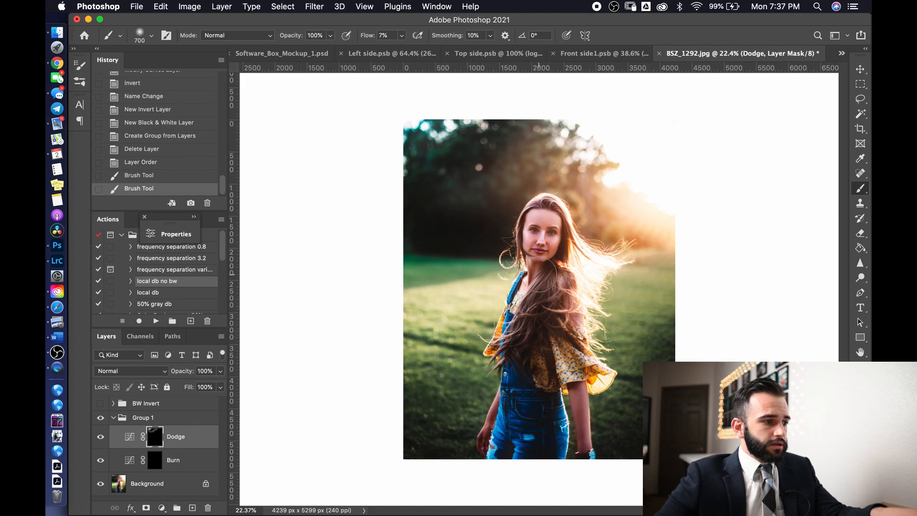
Merge the visible dodge and burn layers into the Background and add a Selective Color adjustment layer
key(super+shift+e)
click(162, 508)
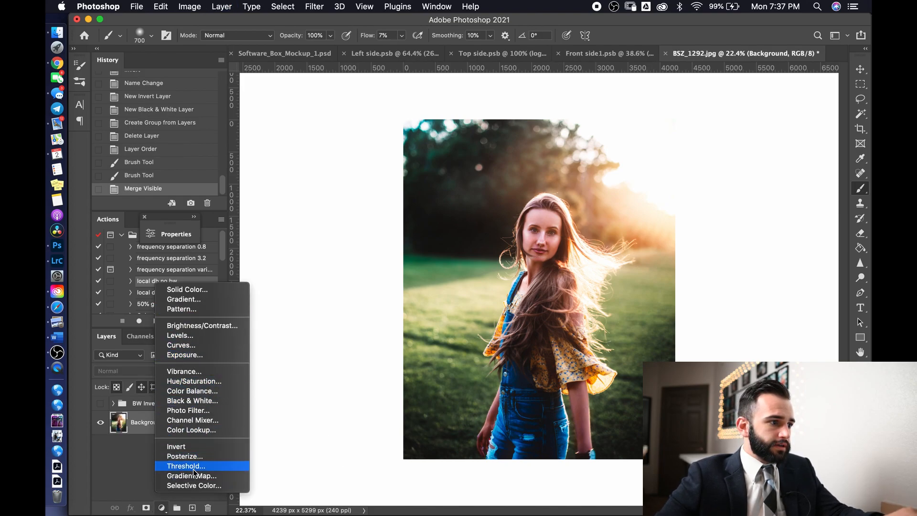
click(194, 486)
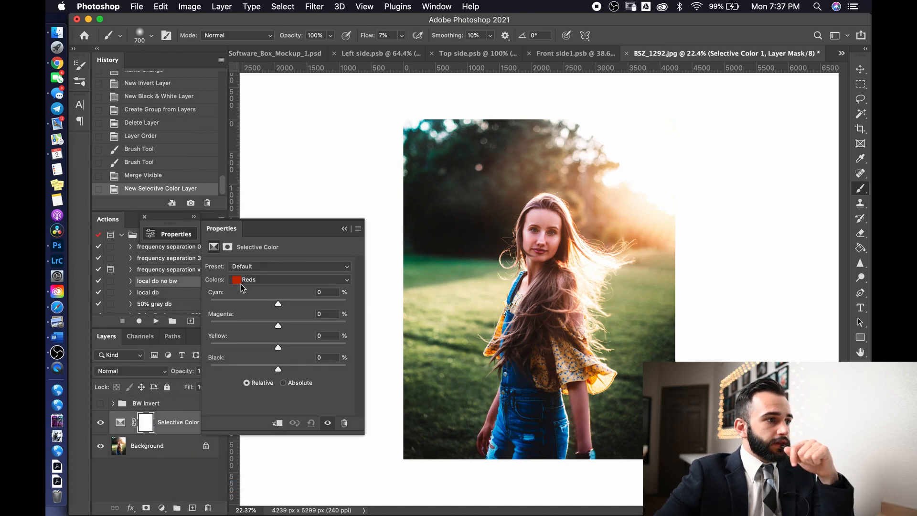
Set the Greens in Selective Color to Cyan +57, Magenta +1, Yellow -33 and Black -7
click(256, 280)
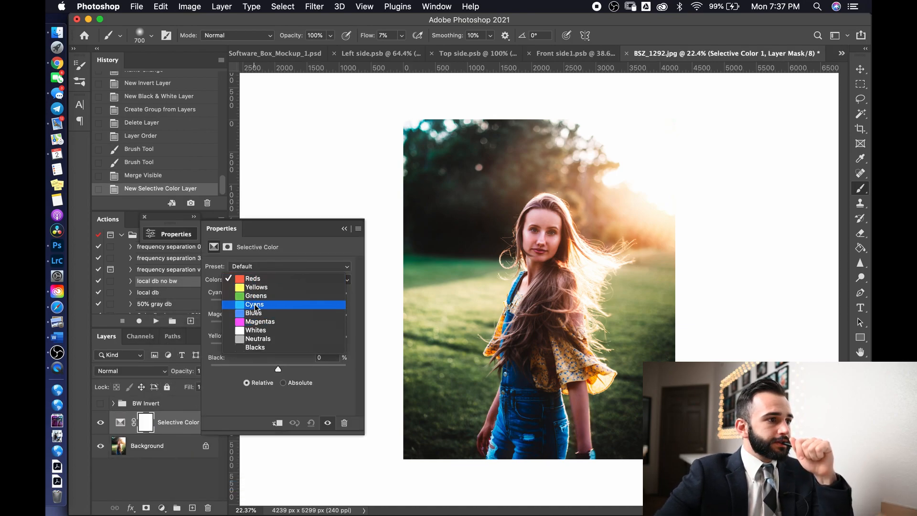
click(253, 296)
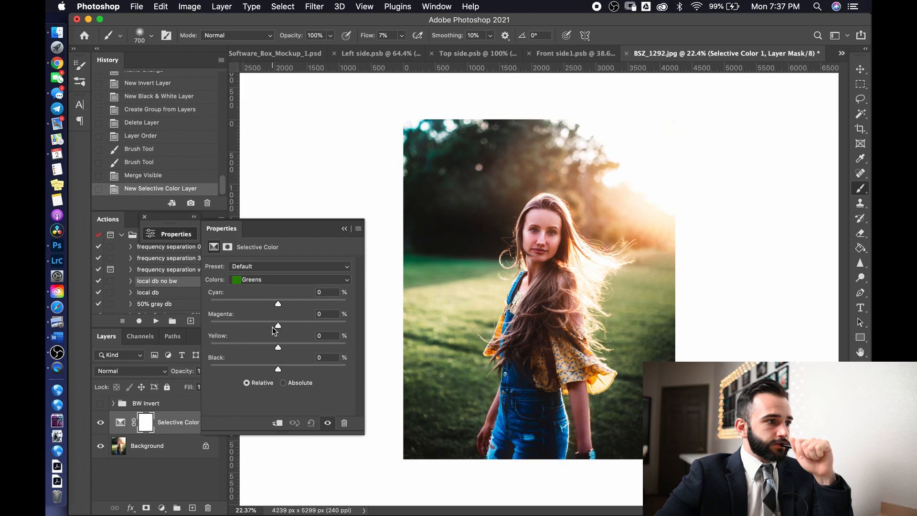
drag(279, 303, 317, 282)
mouse_move(281, 324)
mouse_down()
mouse_move(244, 323)
mouse_move(311, 321)
mouse_move(245, 329)
mouse_move(276, 328)
mouse_up()
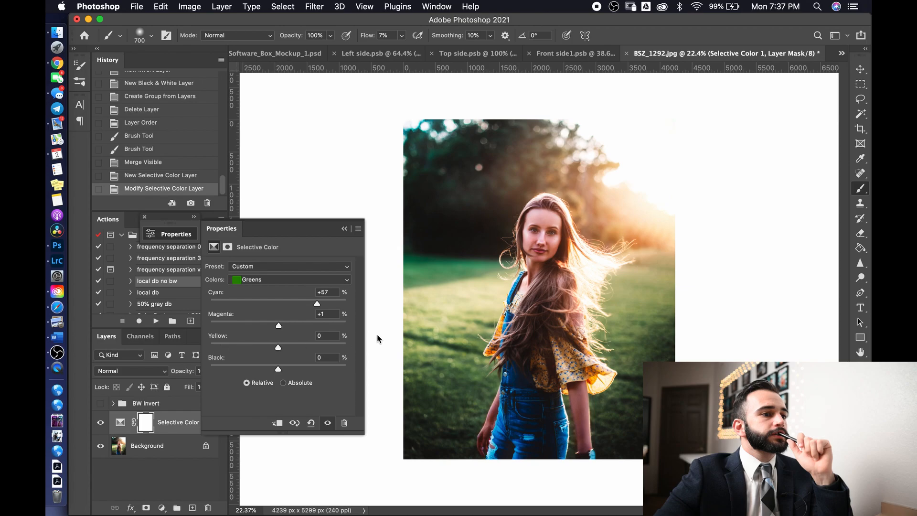
mouse_move(280, 349)
mouse_down()
mouse_move(207, 347)
mouse_move(358, 342)
mouse_move(289, 343)
mouse_up()
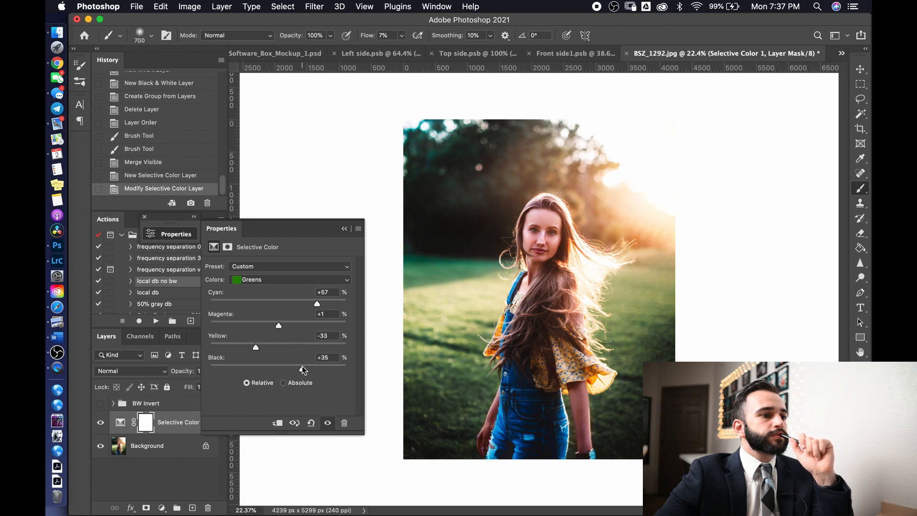
Set the Yellows in Selective Color to Cyan -34, Magenta -29 and Yellow +9
click(247, 281)
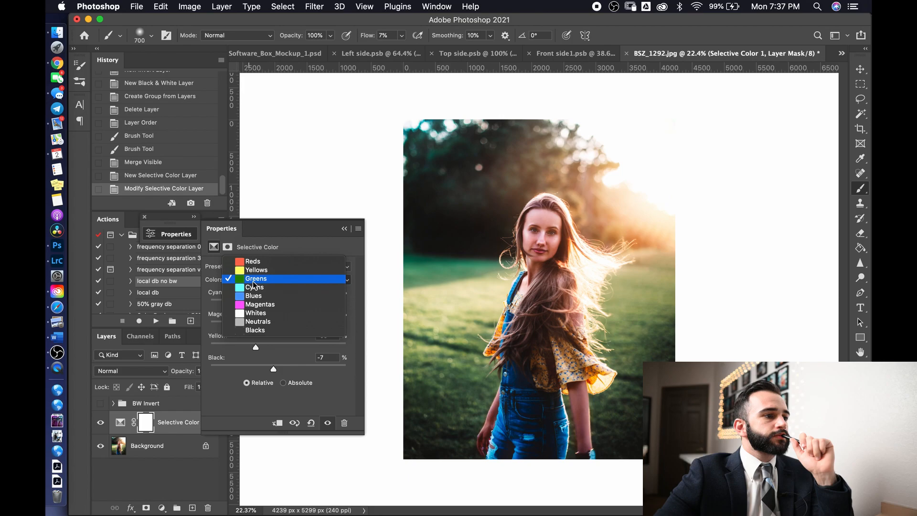
click(267, 270)
mouse_move(276, 327)
mouse_down()
mouse_move(263, 324)
mouse_move(280, 326)
mouse_move(270, 331)
mouse_up()
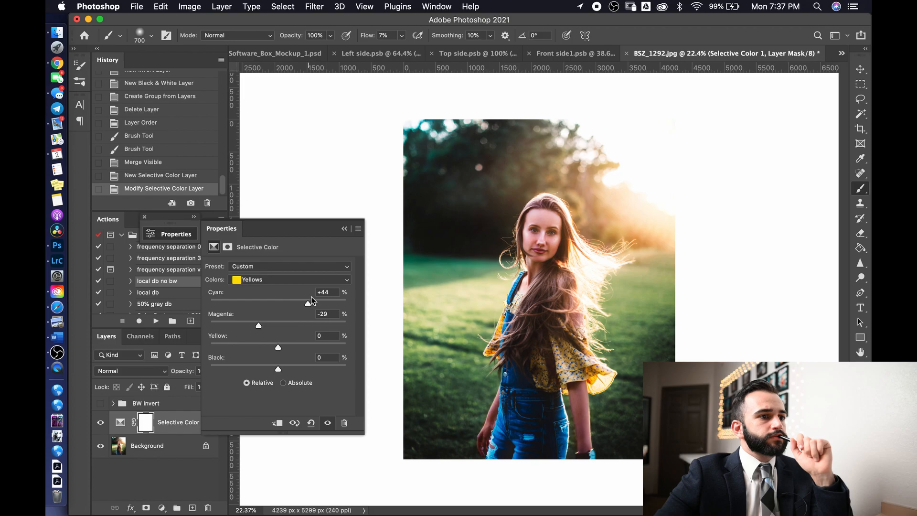
drag(225, 302, 259, 293)
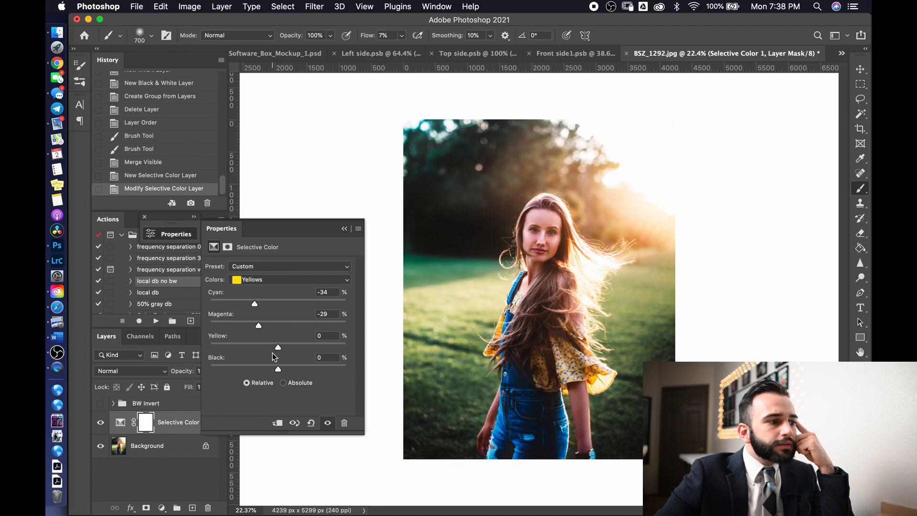
drag(279, 345, 306, 340)
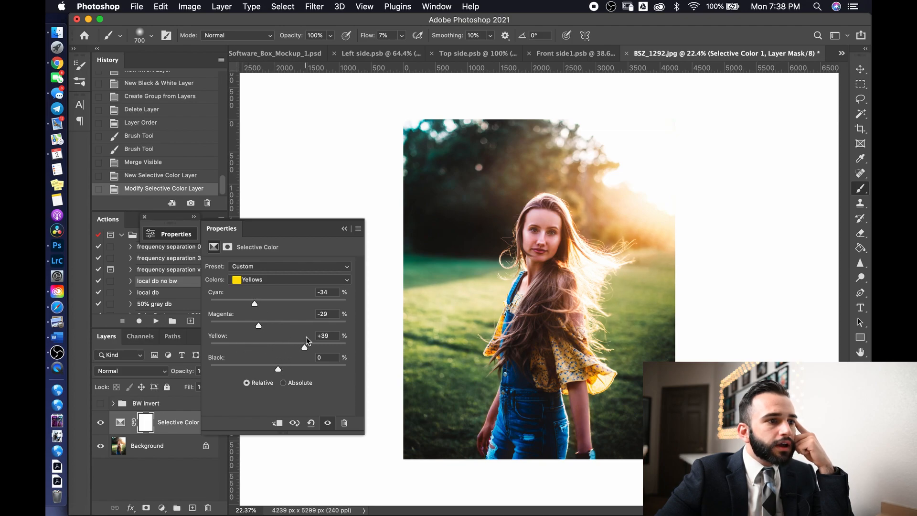
drag(248, 339, 282, 359)
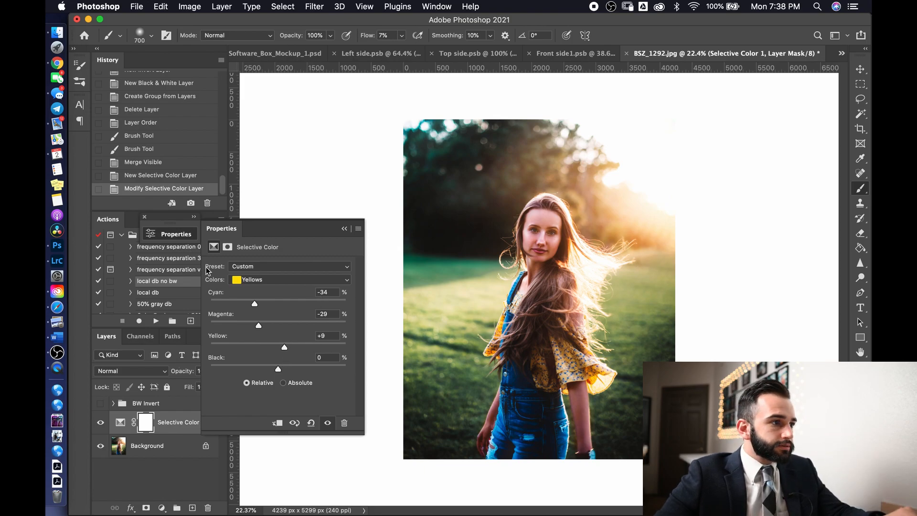
Try adjusting the Reds in Selective Color while judging the skin tone on the face up close
click(250, 280)
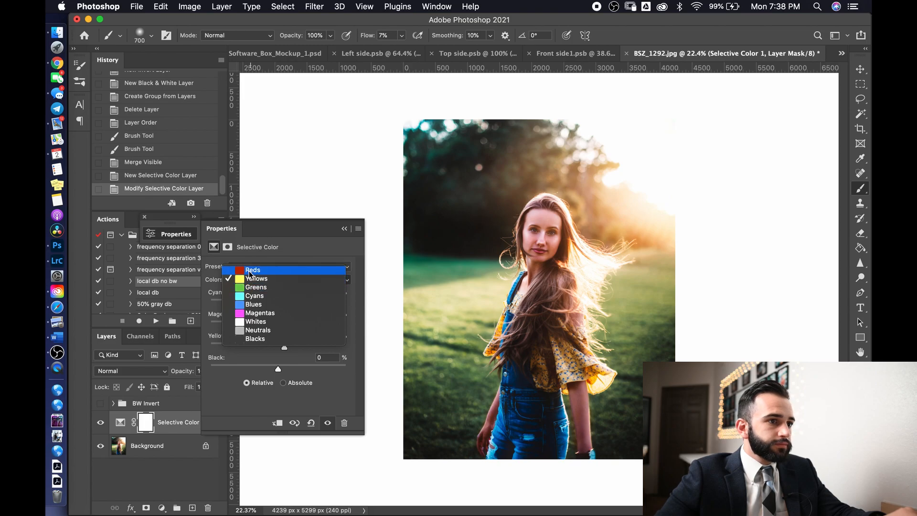
click(252, 271)
scroll(521, 220, up, 10)
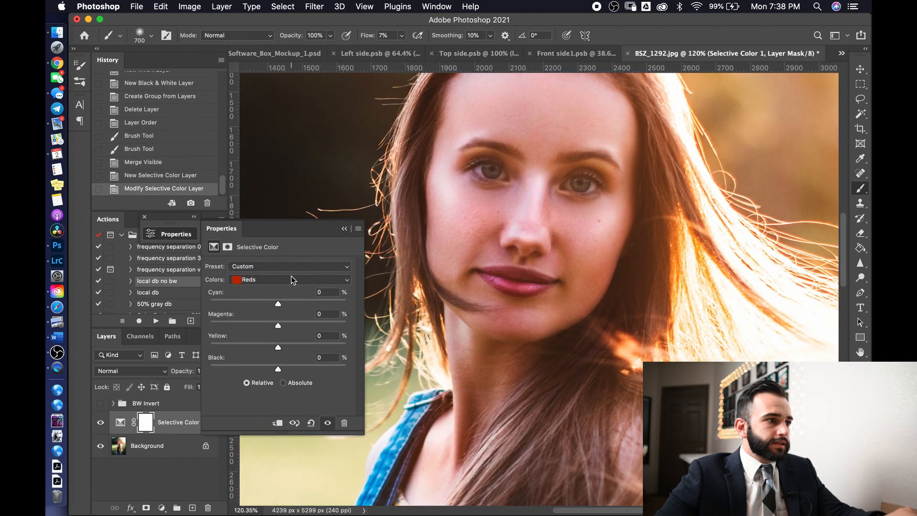
drag(333, 301, 313, 345)
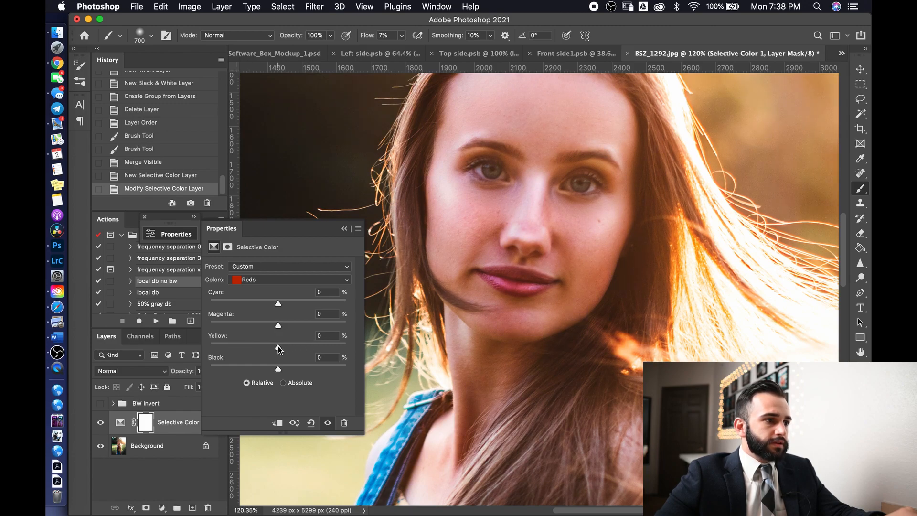
click(270, 278)
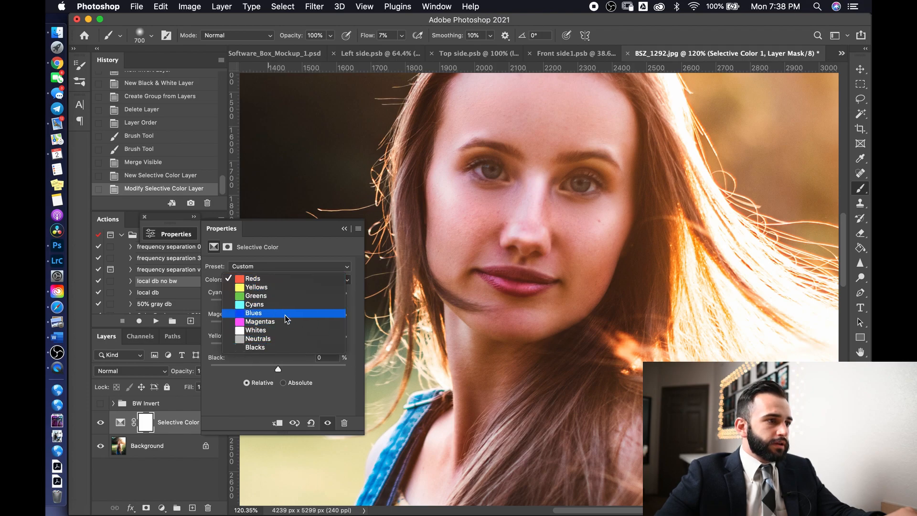
click(287, 238)
Compare the whole portrait with and without the Selective Color layer, and collapse its properties
key(super+0)
click(100, 422)
click(100, 423)
click(100, 423)
click(100, 422)
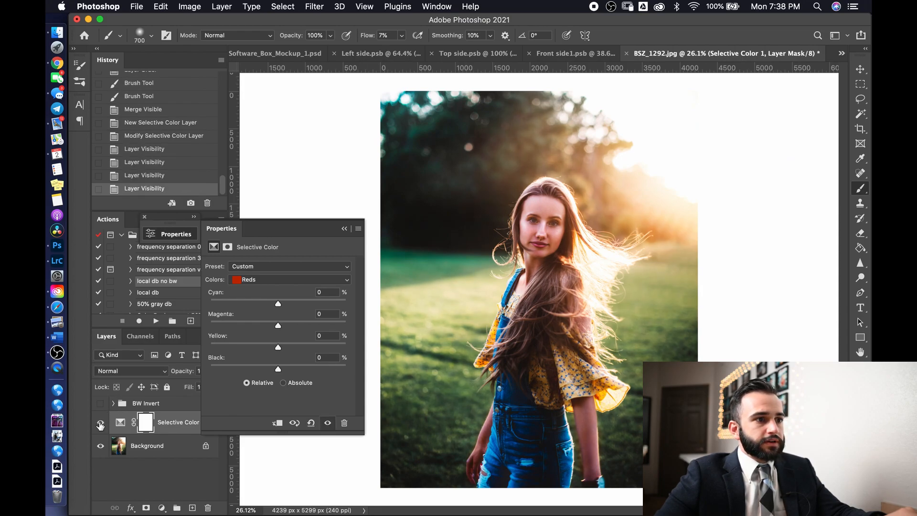
click(101, 422)
click(100, 423)
click(101, 423)
click(100, 423)
click(101, 422)
click(101, 422)
click(100, 422)
click(101, 423)
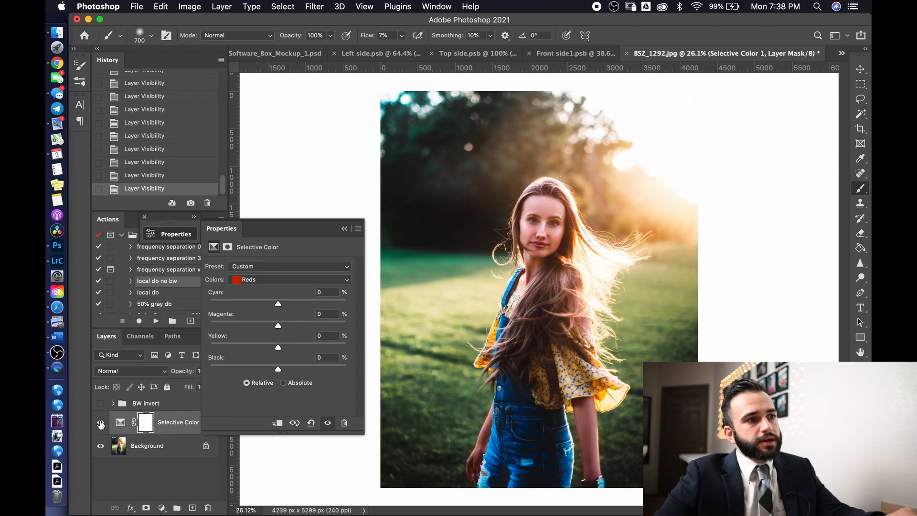
click(344, 228)
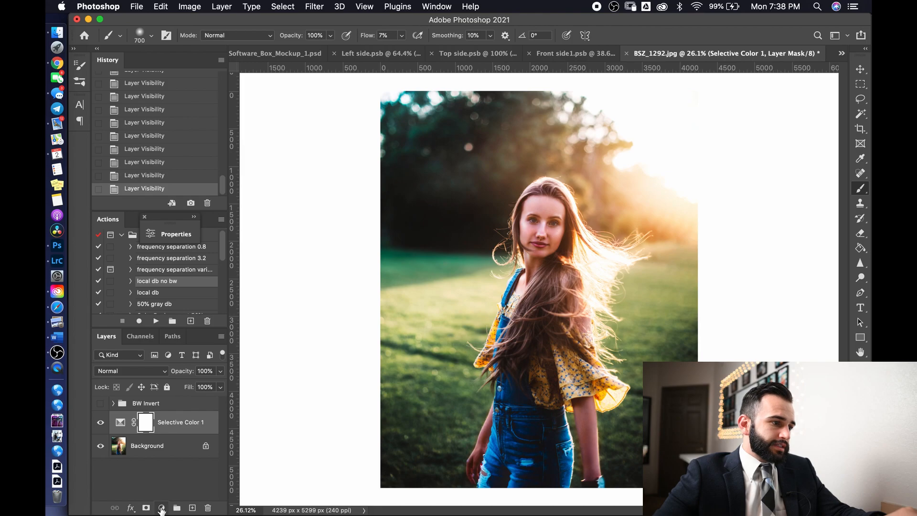
Add a Levels adjustment layer with the input black point at 5 and the white point at 247
click(161, 508)
click(178, 336)
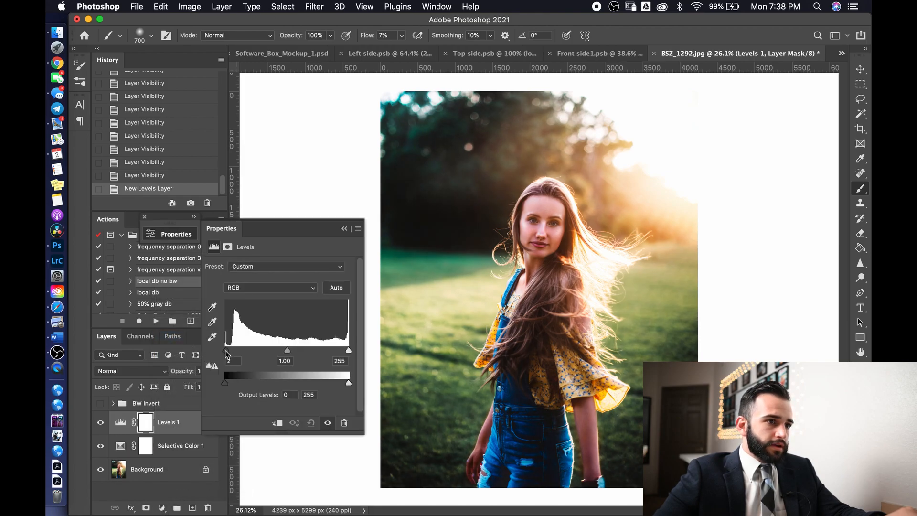
drag(227, 353, 225, 351)
scroll(519, 245, up, 3)
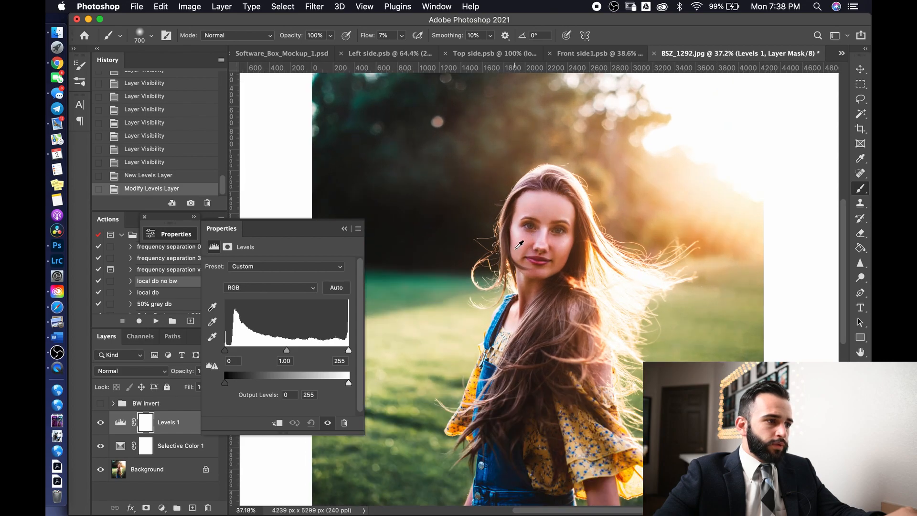
scroll(520, 244, up, 1)
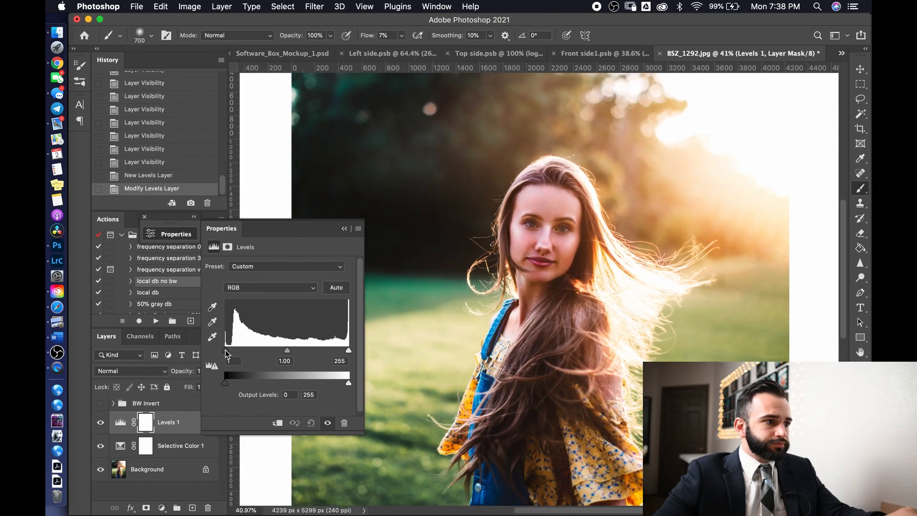
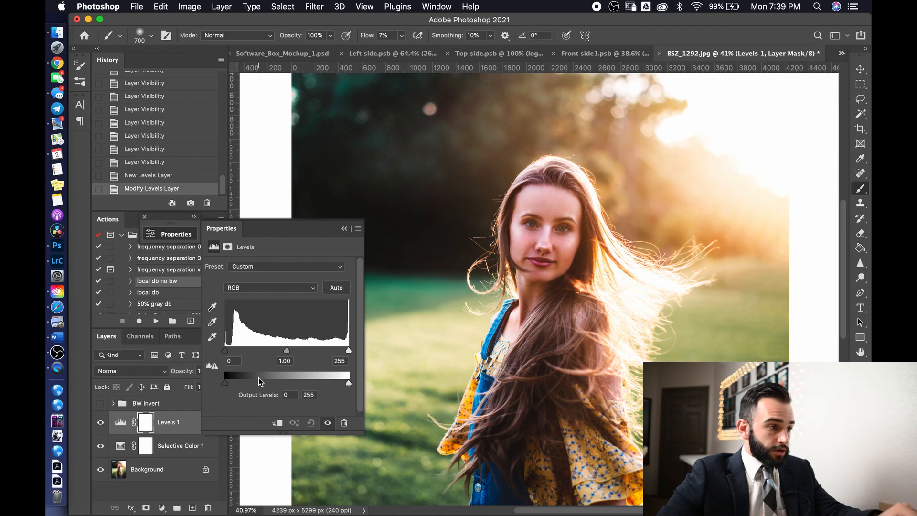
scroll(521, 292, up, 1)
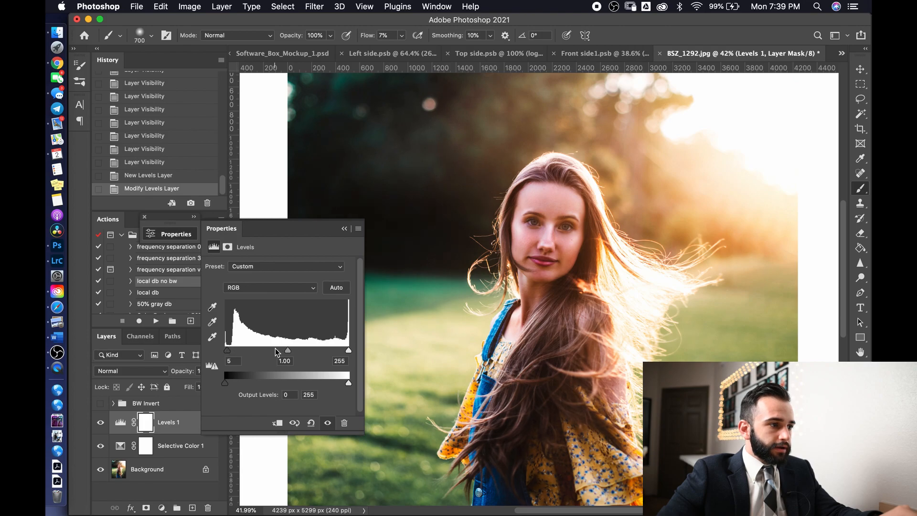
drag(347, 352, 346, 352)
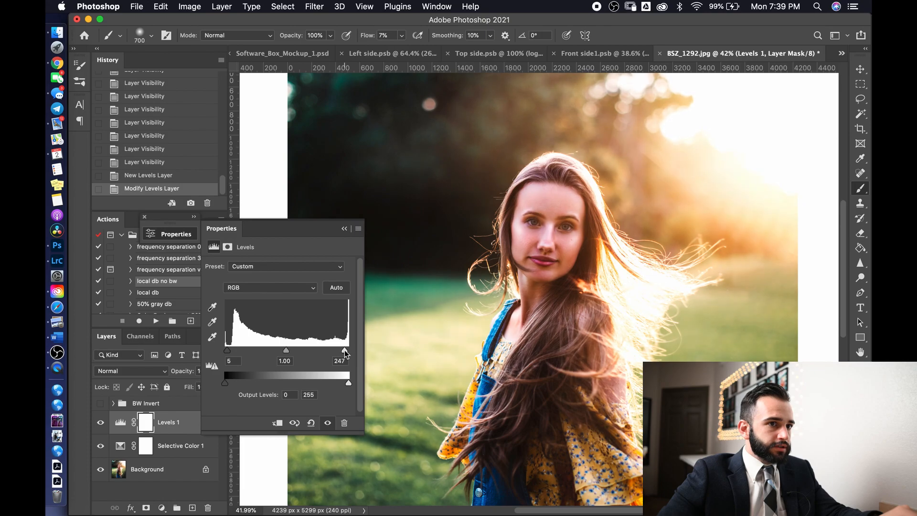
Compare the whole portrait with and without the Levels adjustment, and inspect the face up close
scroll(515, 294, down, 4)
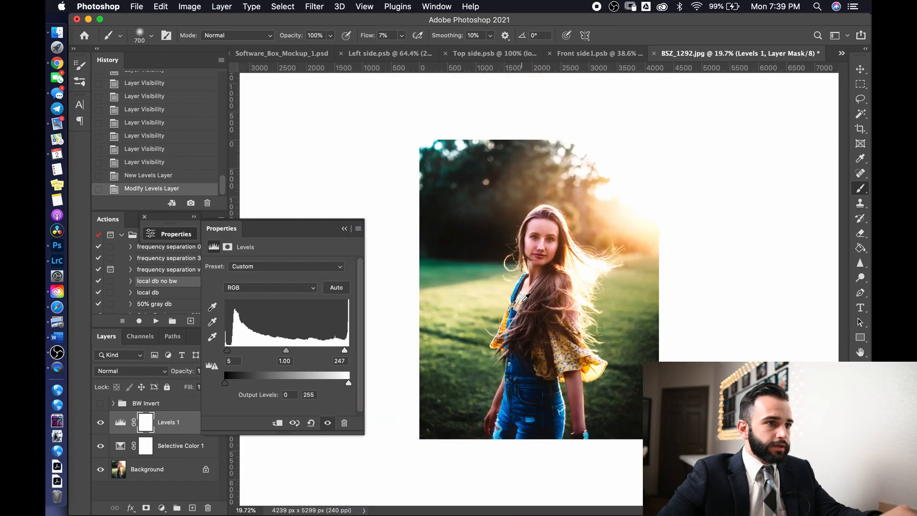
scroll(536, 306, up, 1)
click(100, 423)
click(101, 423)
click(100, 422)
click(101, 423)
scroll(519, 218, up, 1)
scroll(520, 215, up, 10)
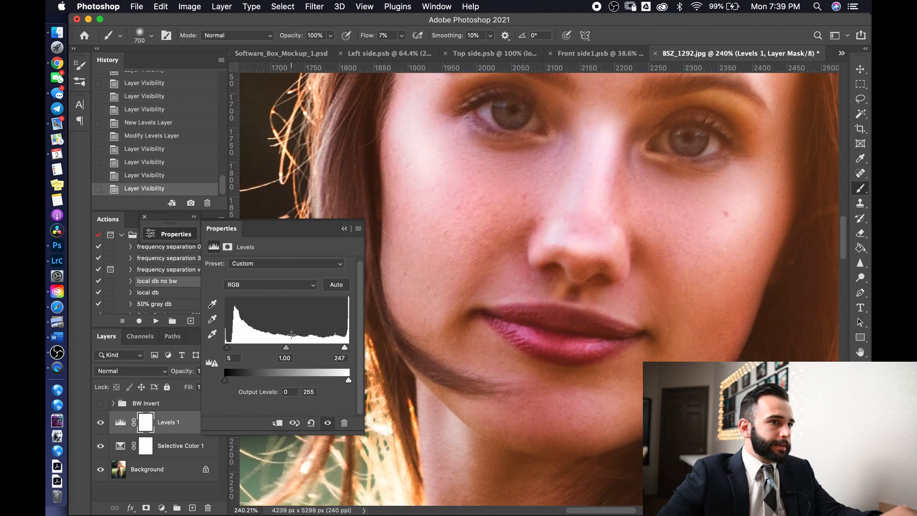
Merge all visible layers and play the "local db no bw" action to build a fresh dodge and burn group
scroll(588, 267, down, 7)
scroll(617, 264, up, 1)
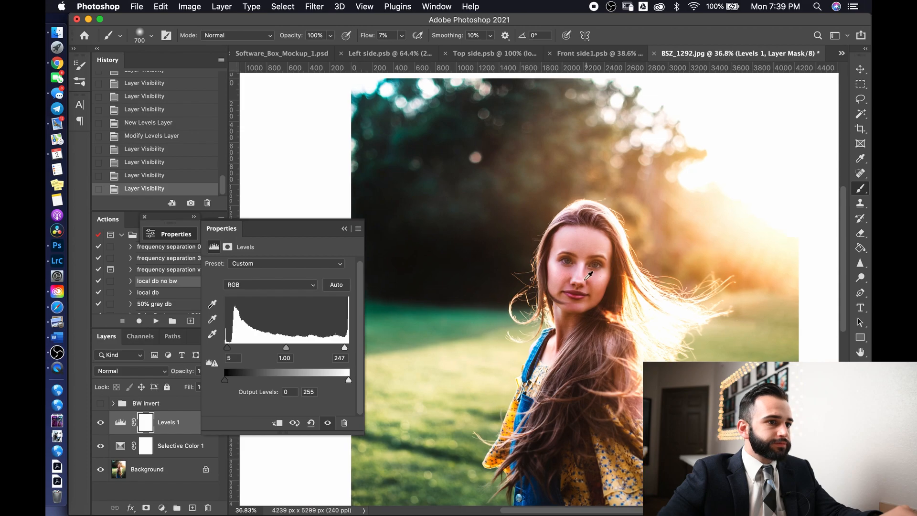
click(343, 229)
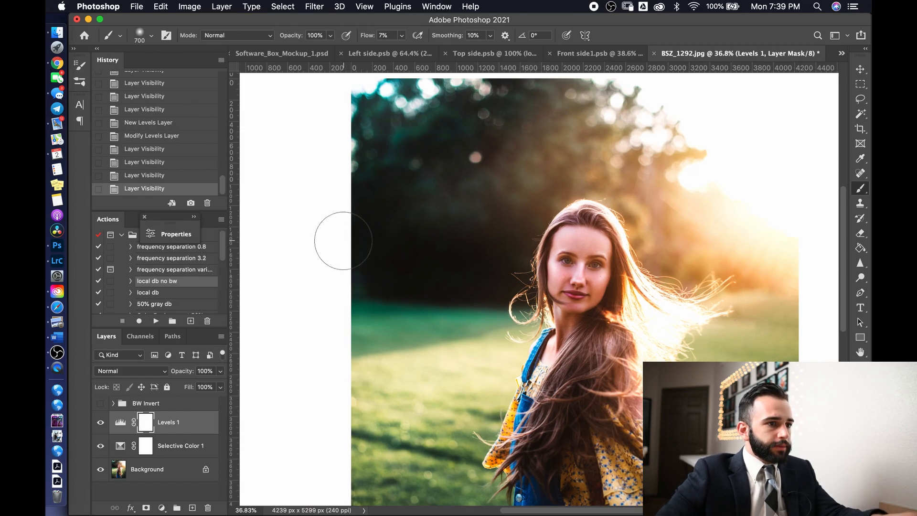
key(super+shift+e)
click(156, 320)
scroll(588, 269, up, 5)
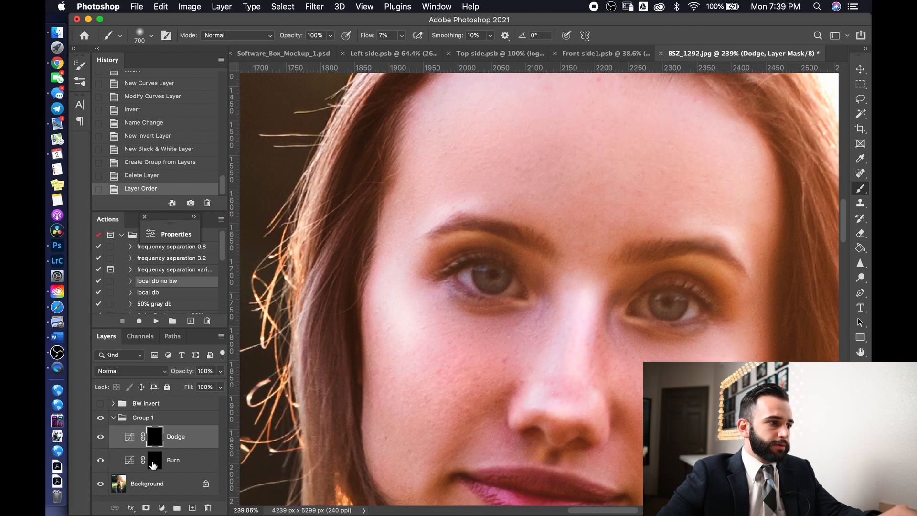
On the Burn layer mask, darken both eyebrows with a soft brush of about 35 px at 7% flow
click(153, 465)
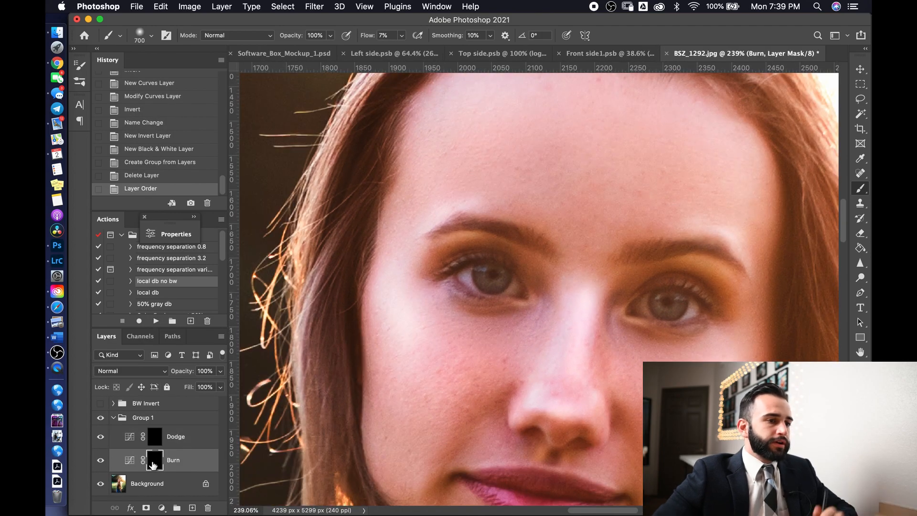
key(bracketleft)
key(bracketleft)
key(bracketleft)
key(bracketleft)
key(bracketleft)
key(bracketleft)
key(bracketleft)
key(bracketleft)
key(bracketleft)
key(bracketleft)
key(bracketleft)
key(bracketleft)
key(bracketleft)
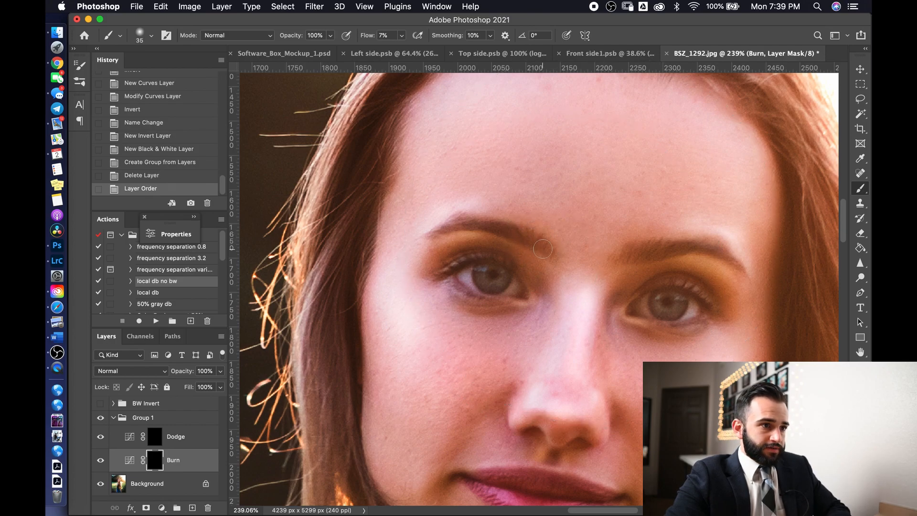
mouse_move(540, 243)
mouse_down()
mouse_move(481, 227)
mouse_move(494, 224)
mouse_move(434, 230)
mouse_move(458, 221)
mouse_up()
drag(669, 259, 640, 258)
key(bracketright)
drag(734, 251, 719, 249)
Darken the lash lines of both eyes on the Burn mask, using a brush of 10 to 15 px
key(bracketleft)
key(bracketleft)
key(bracketleft)
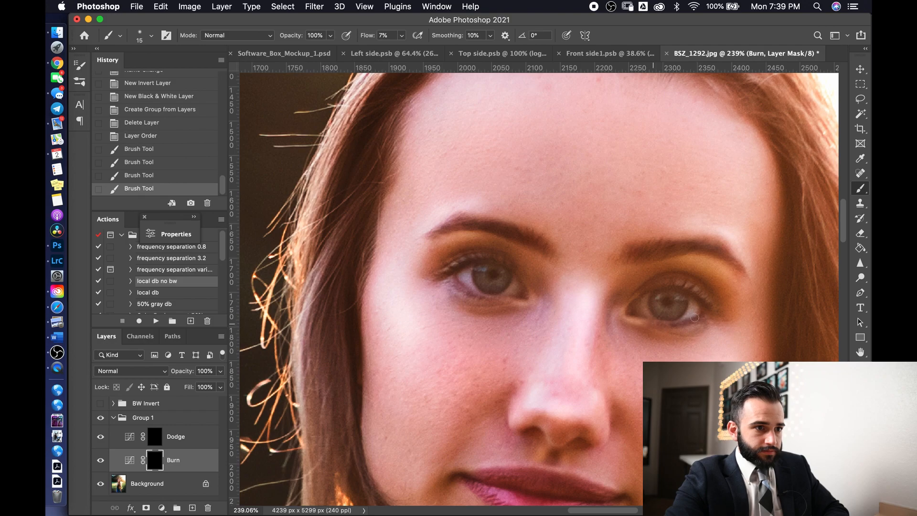
click(640, 319)
click(697, 317)
click(663, 326)
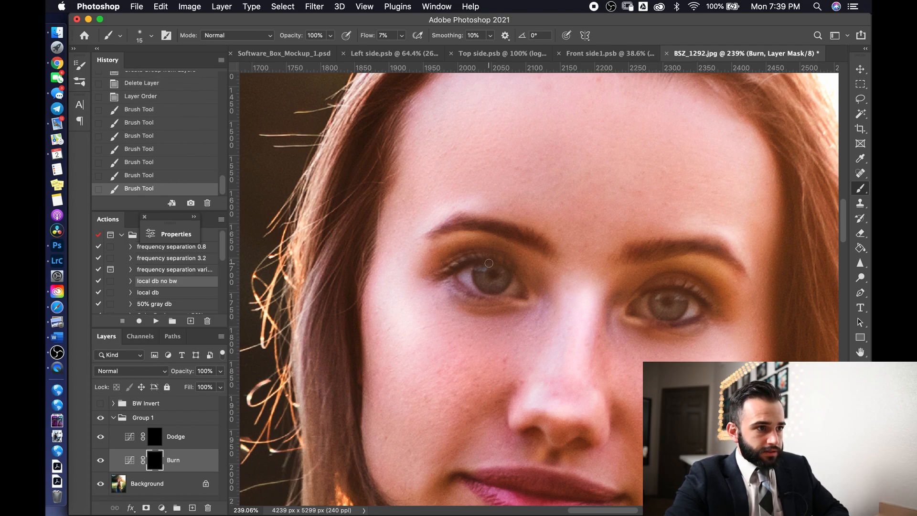
click(470, 258)
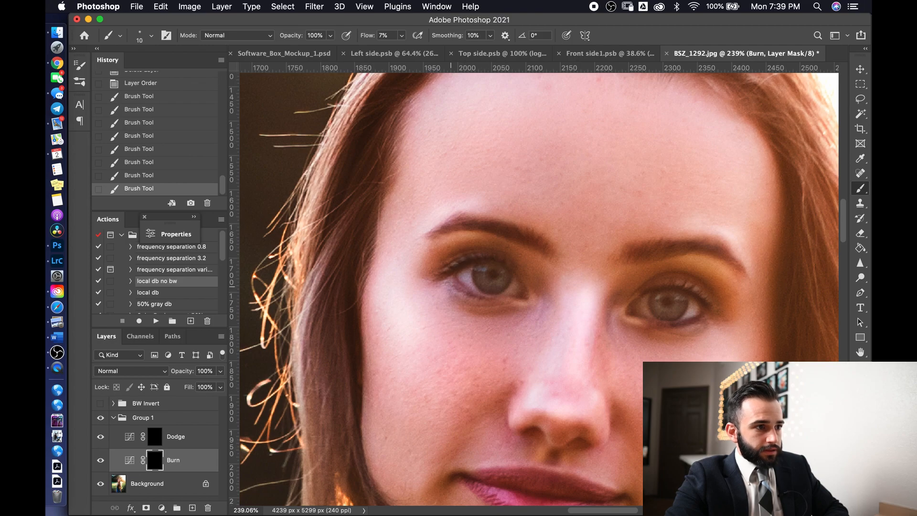
click(502, 299)
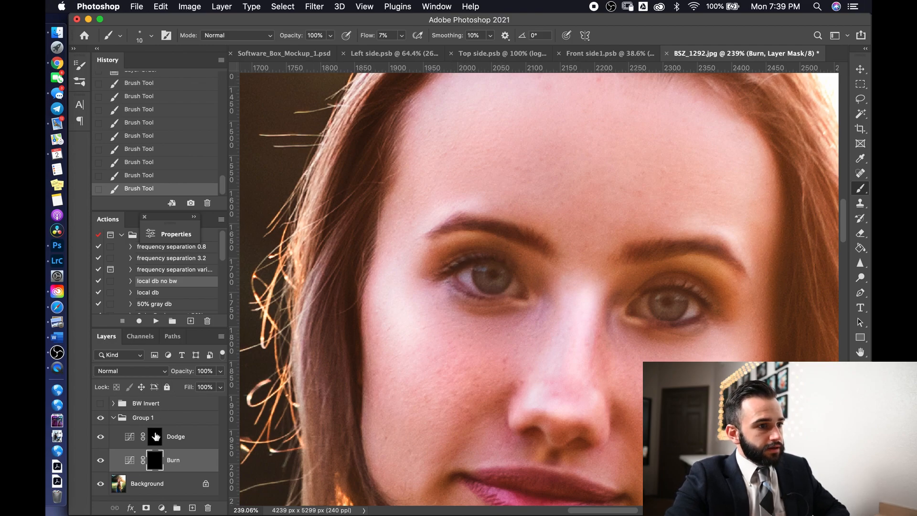
On the Dodge layer mask, brighten the iris and white of the eye at the image's left with a small brush
click(154, 438)
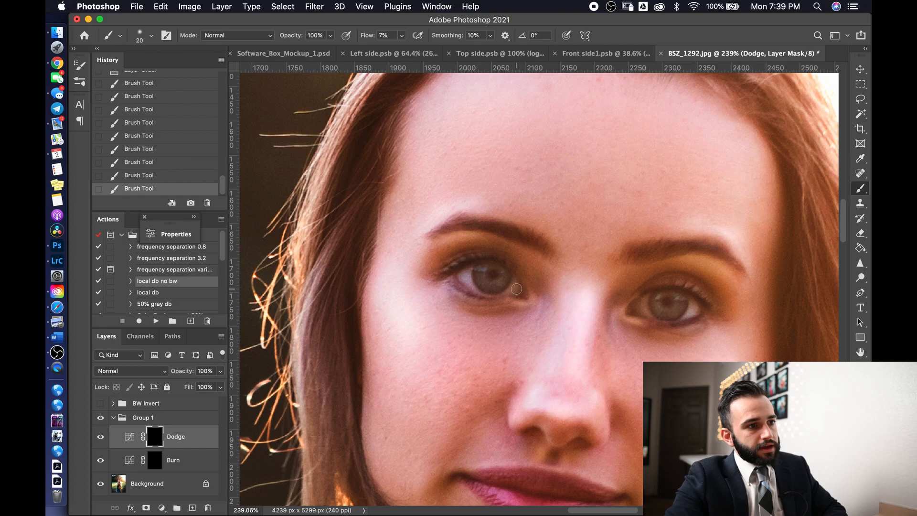
drag(511, 291, 469, 290)
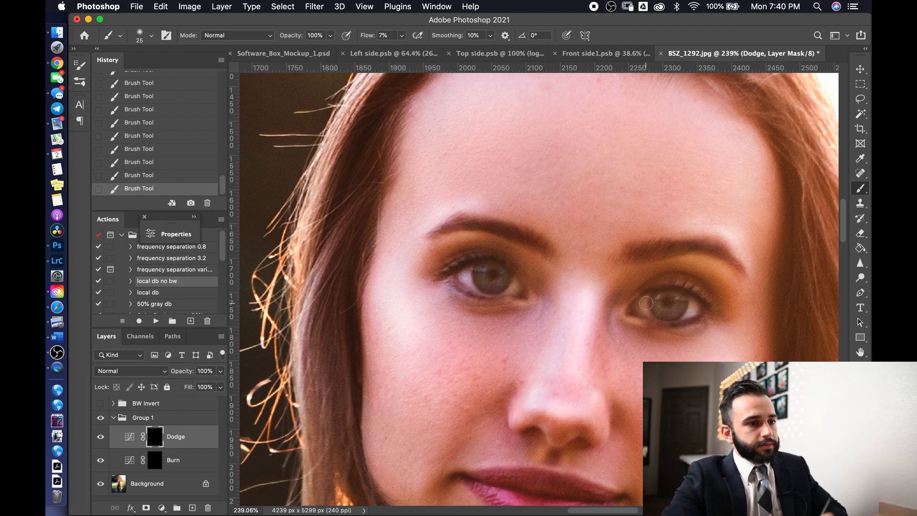
Compare the portrait with and without the dodge and burn group, both as a whole and close up on the face
scroll(642, 313, down, 10)
scroll(633, 330, right, 3)
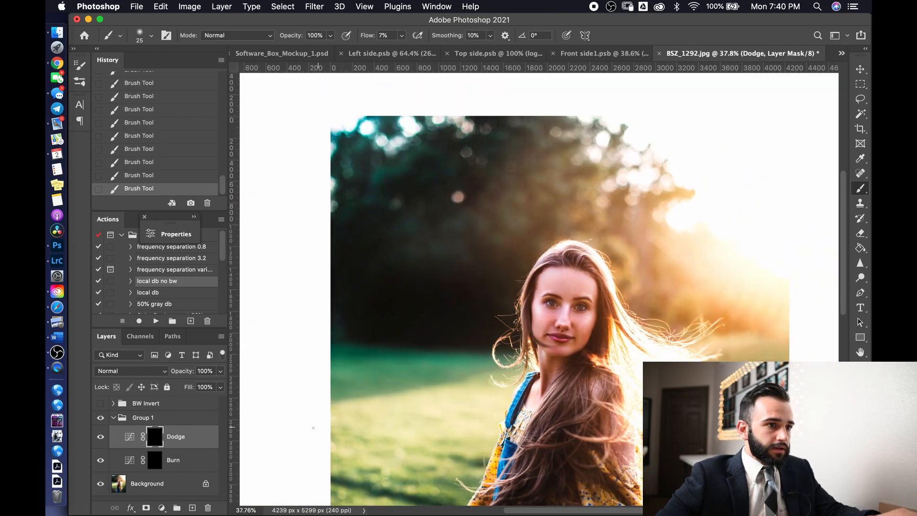
click(101, 417)
click(101, 417)
click(101, 417)
scroll(571, 301, up, 10)
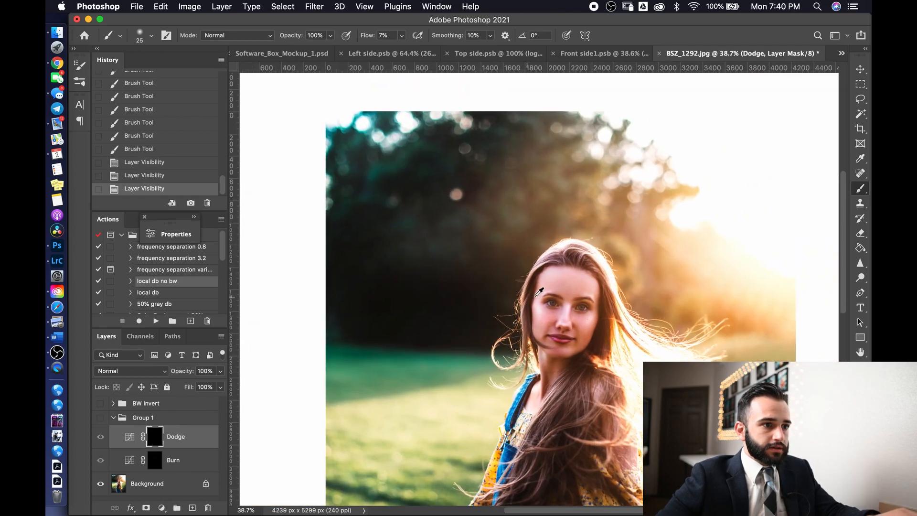
click(101, 418)
click(101, 418)
click(100, 418)
click(101, 418)
click(101, 418)
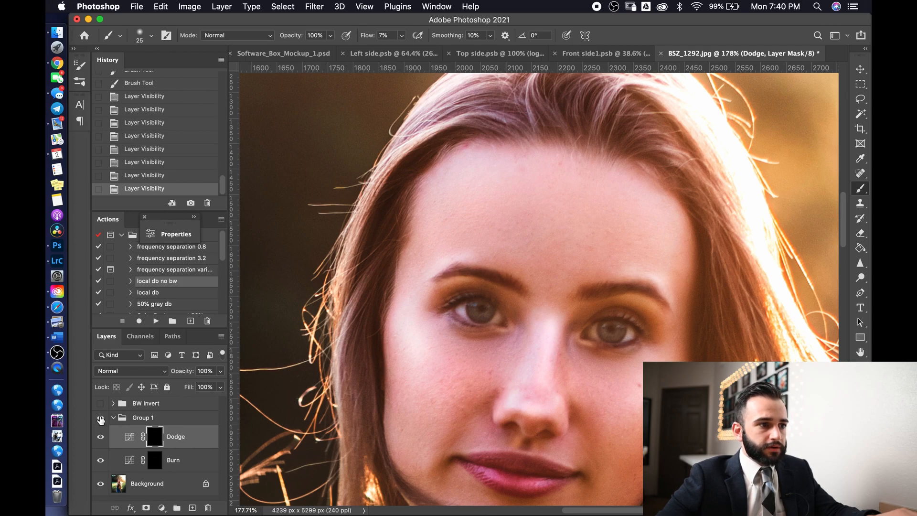
click(100, 418)
click(101, 418)
On the Burn mask, darken the lower lid and inner corner areas of both eyes with a 15 px brush
click(155, 461)
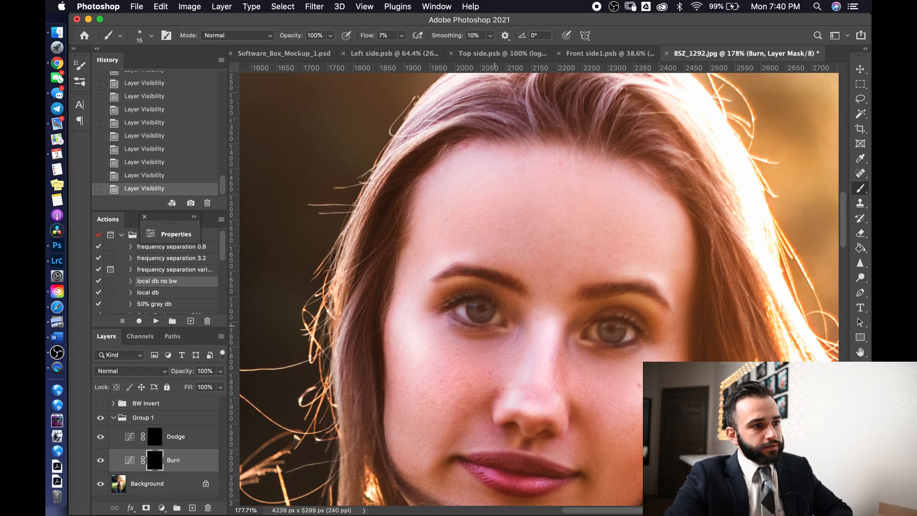
click(493, 329)
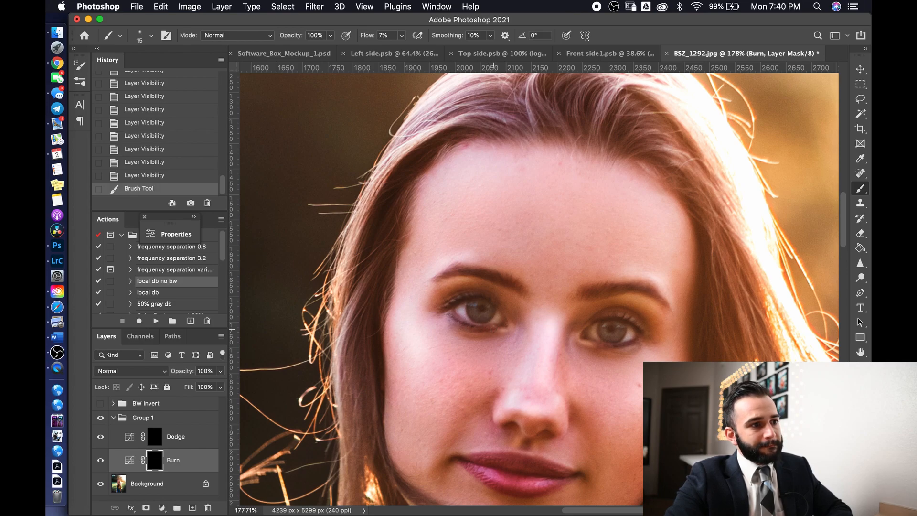
click(582, 338)
Compare the portrait at about 34% zoom with and without the dodge and burn group
scroll(633, 345, down, 5)
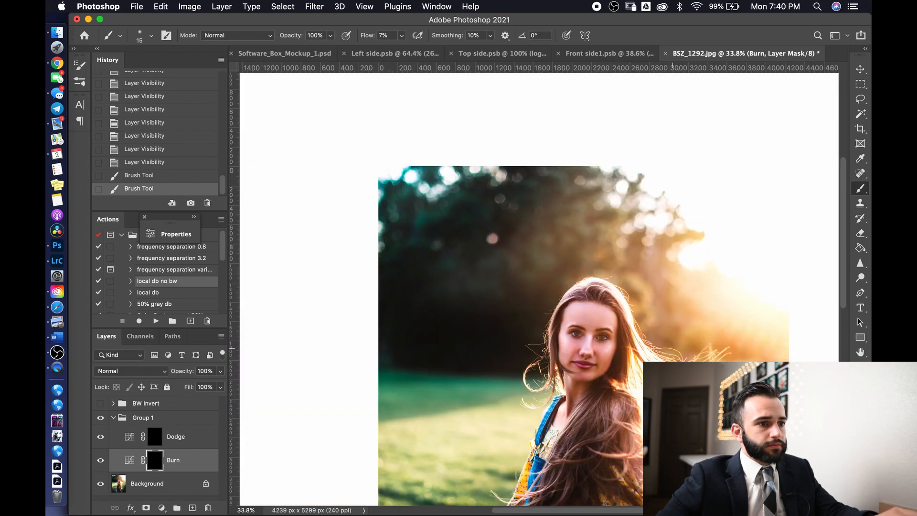
click(100, 419)
click(100, 418)
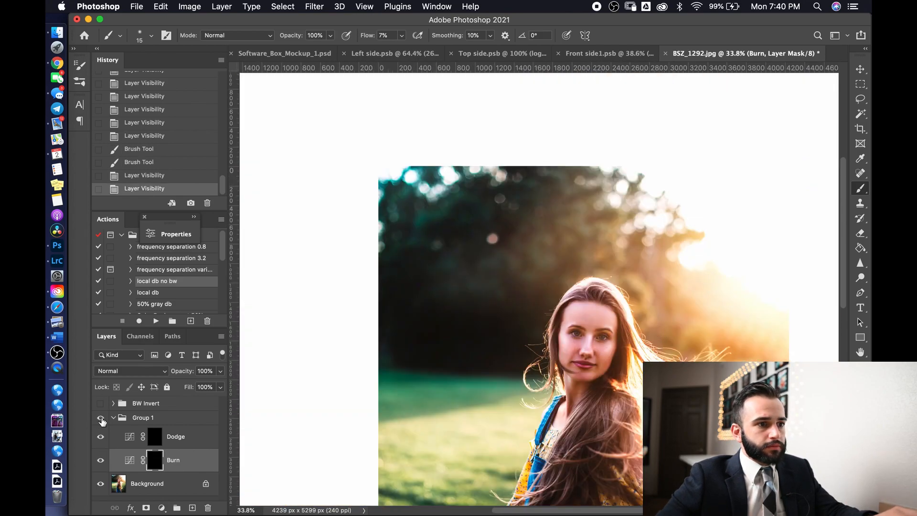
click(100, 419)
click(100, 418)
scroll(597, 350, right, 3)
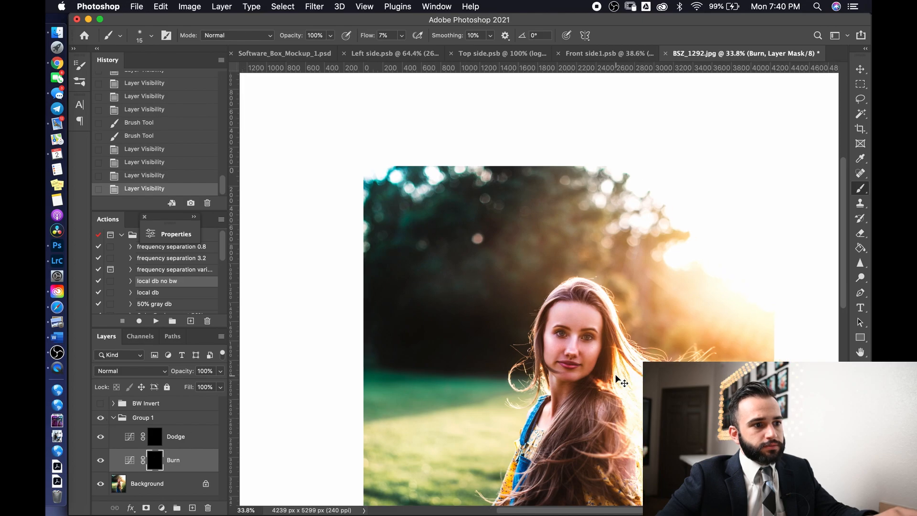
Step back through the recent edits and restore them to compare the eyes before and after, close up
scroll(590, 348, up, 5)
key(super+z)
key(super+z)
key(super+z)
key(super+z)
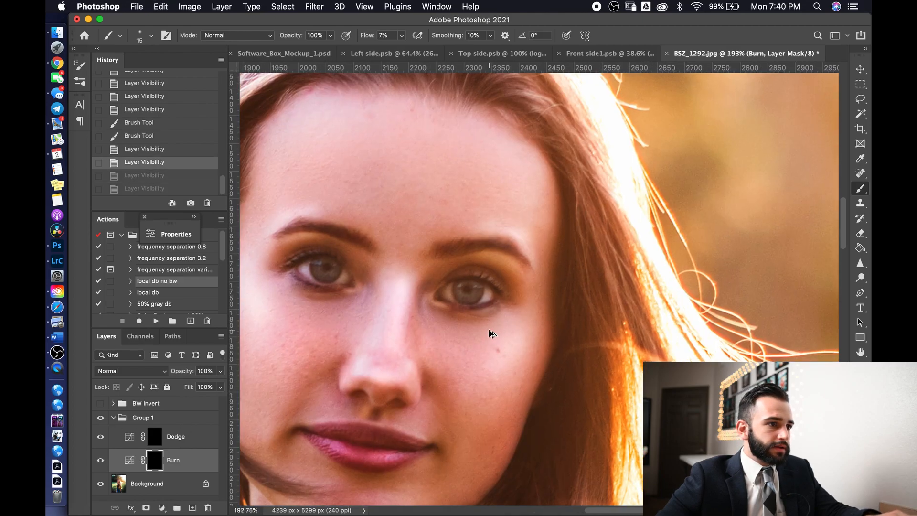
key(super+z)
key(super+z)
key(super+z)
key(super+z)
key(super+z)
key(super+z)
key(super+z)
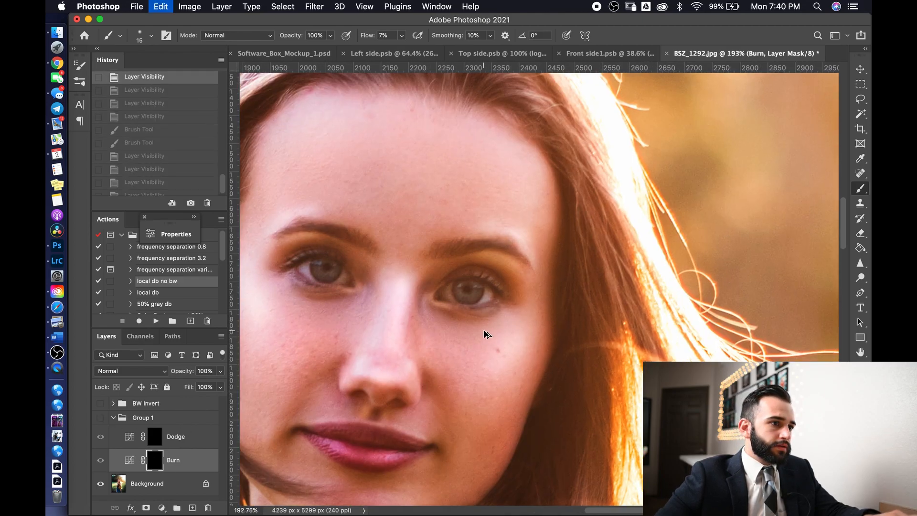
key(super+shift+z)
key(super+shift+z)
key(super+shift+z)
key(super+shift+z)
key(super+shift+z)
key(super+shift+z)
key(super+shift+z)
key(super+shift+z)
key(super+shift+z)
key(super+shift+z)
key(super+shift+z)
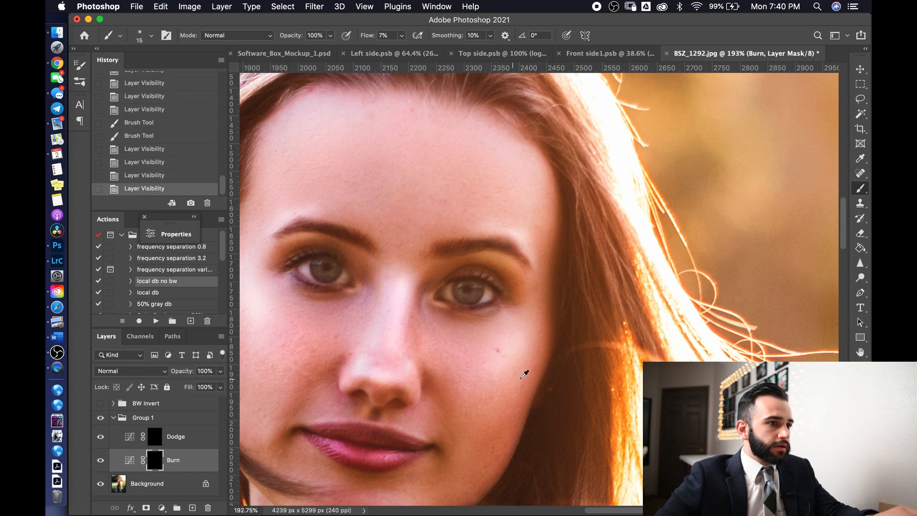
Try burning along the lower lid of the eye at the image's right with a 21 px brush
scroll(479, 332, up, 1)
mouse_move(452, 307)
ctrl+alt+mouse_down()
mouse_move(477, 328)
mouse_move(471, 309)
ctrl+alt+mouse_up()
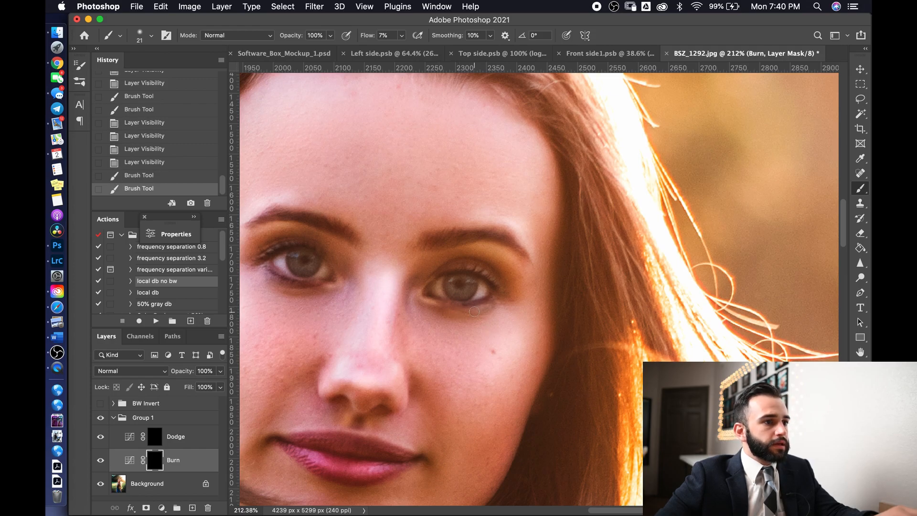
scroll(474, 314, down, 8)
scroll(474, 314, up, 12)
key(super+z)
key(super+z)
On the Dodge layer, lighten the lower lid of the eye at the image's right with a 9 px brush
click(186, 427)
drag(499, 309, 485, 311)
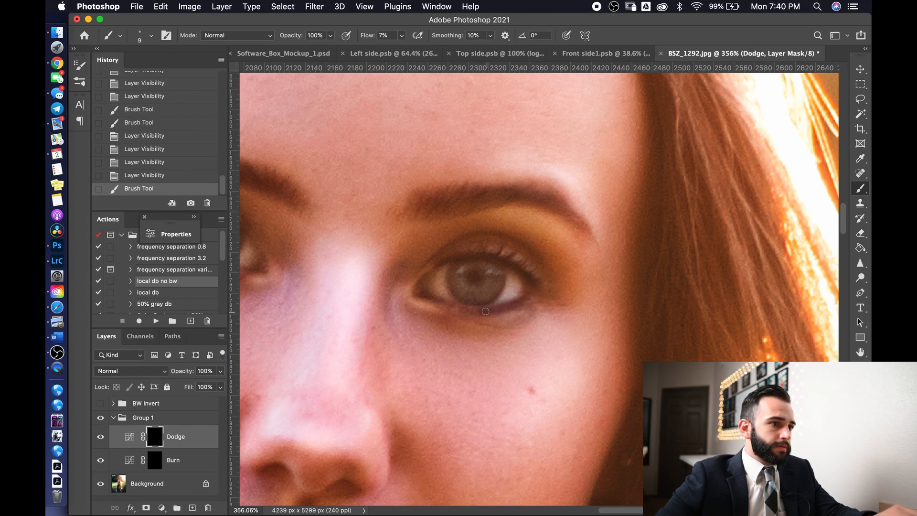
click(481, 311)
Merge all visible layers and play the frequency separation action that prompts for a variable Gaussian Blur radius
scroll(556, 262, down, 10)
key(super+shift+e)
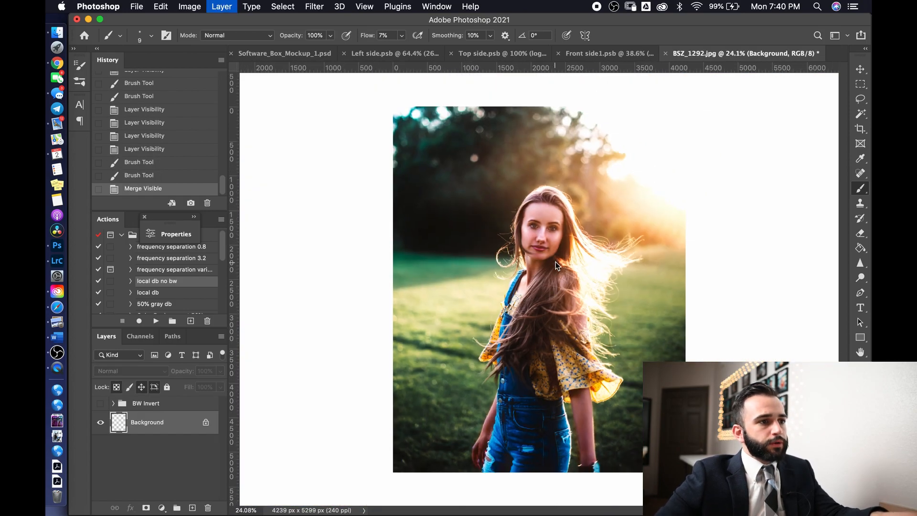
scroll(552, 256, up, 5)
scroll(548, 246, up, 4)
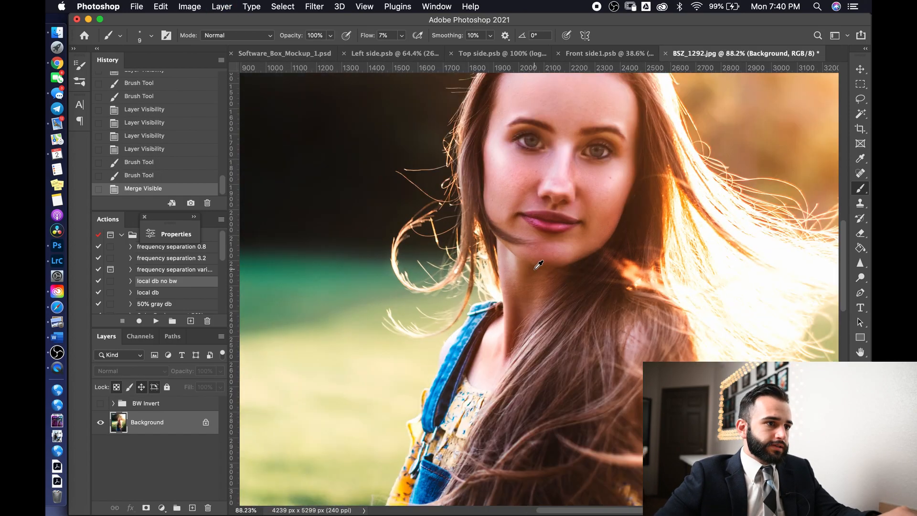
click(183, 270)
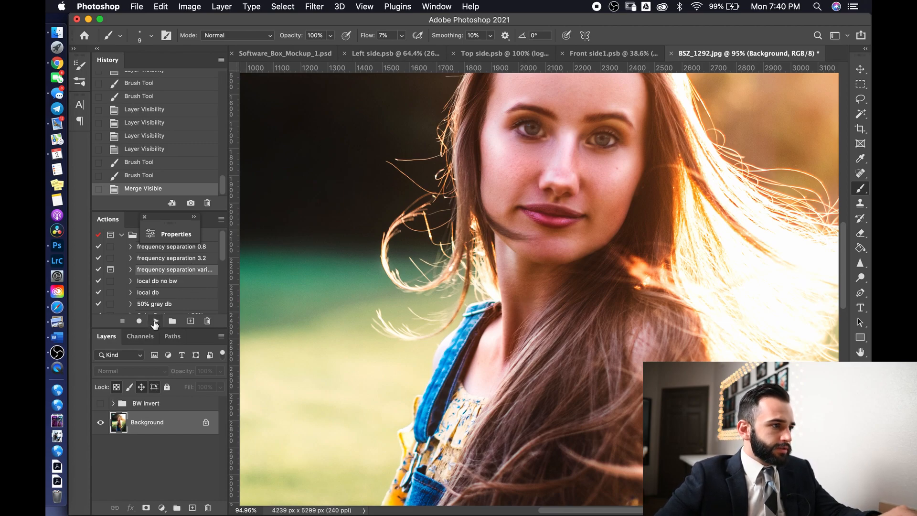
click(155, 322)
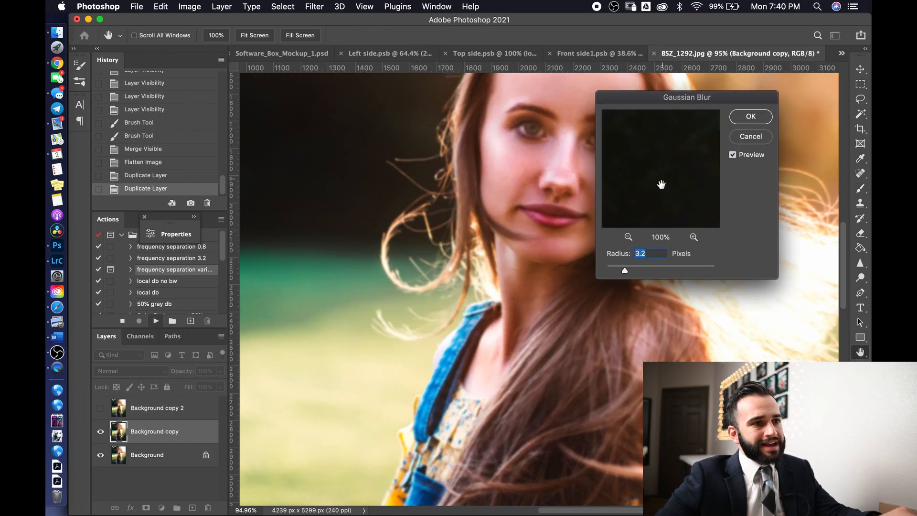
Try Gaussian Blur radii of 5.0, 0.7 and 2.9 pixels while judging the blur on the face and the whole portrait
drag(660, 267, 635, 266)
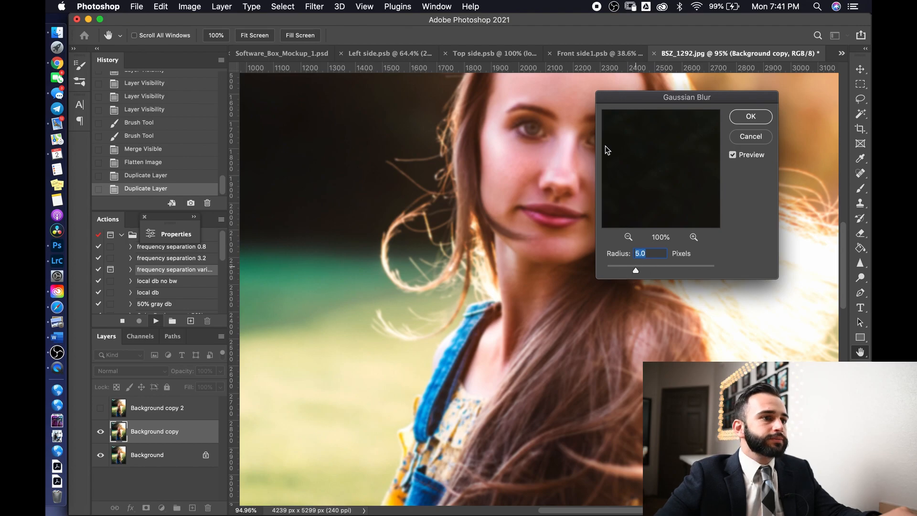
super+click(564, 173)
drag(564, 173, 536, 219)
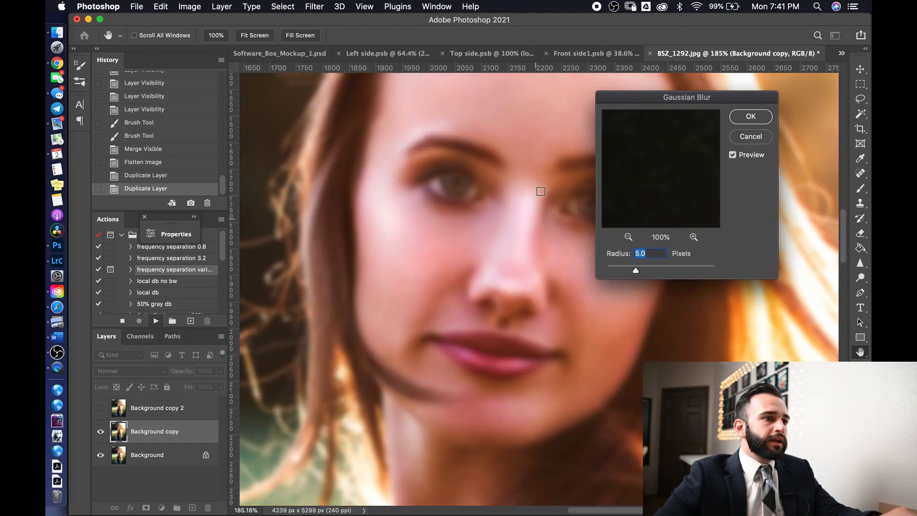
drag(636, 272, 619, 271)
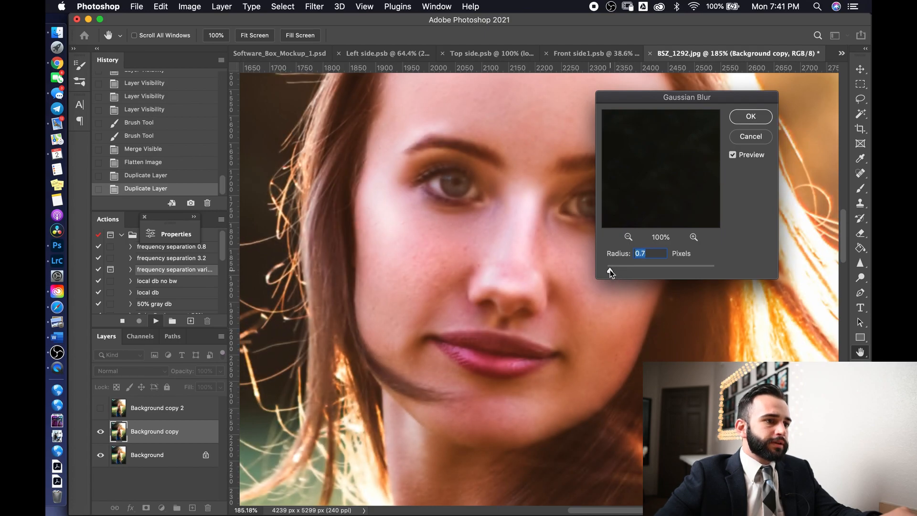
key(super+0)
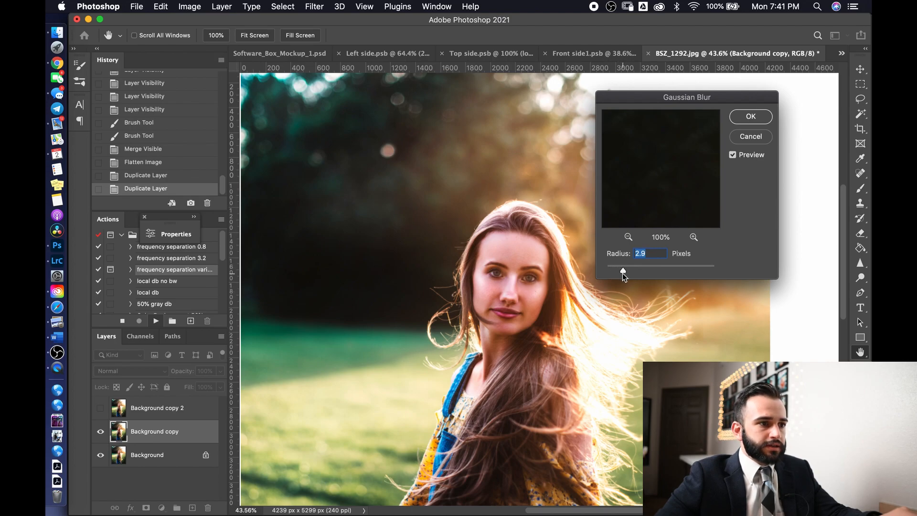
scroll(523, 301, up, 2)
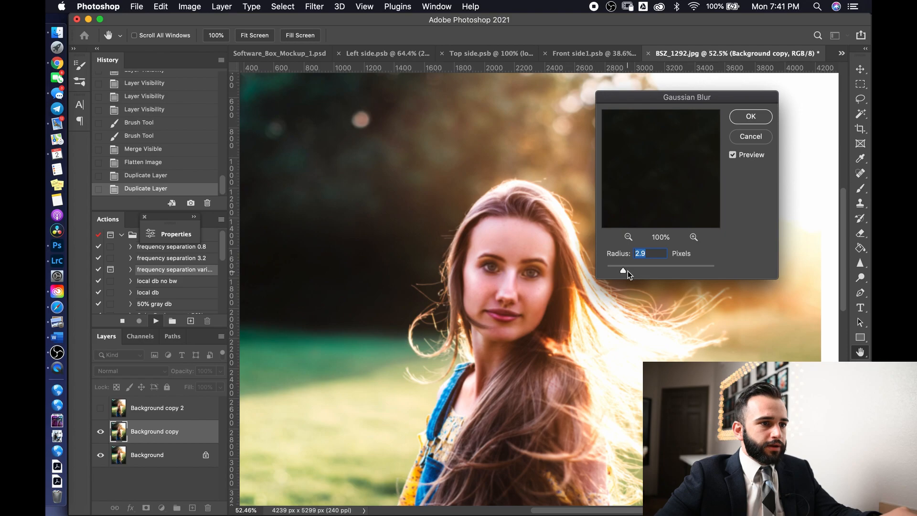
Set the Gaussian Blur radius to 70.7 pixels and apply it so the frequency separation action completes
drag(641, 271, 671, 271)
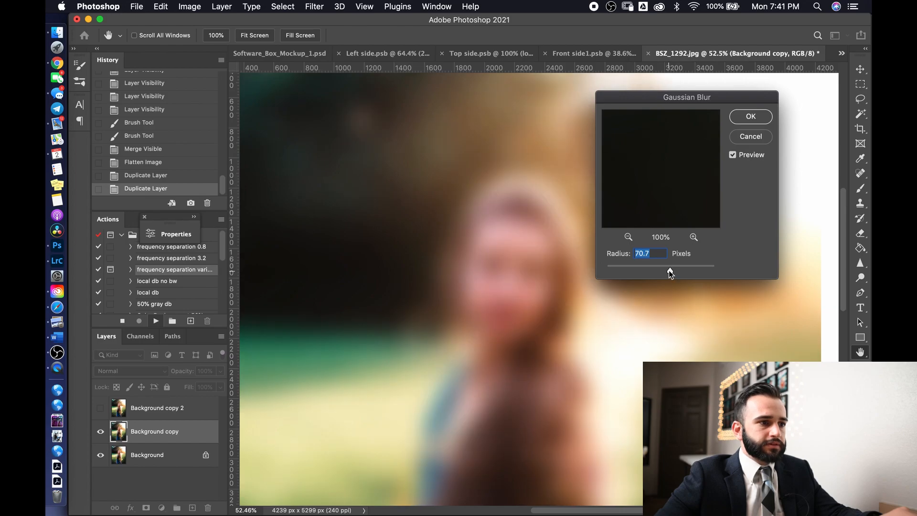
click(751, 117)
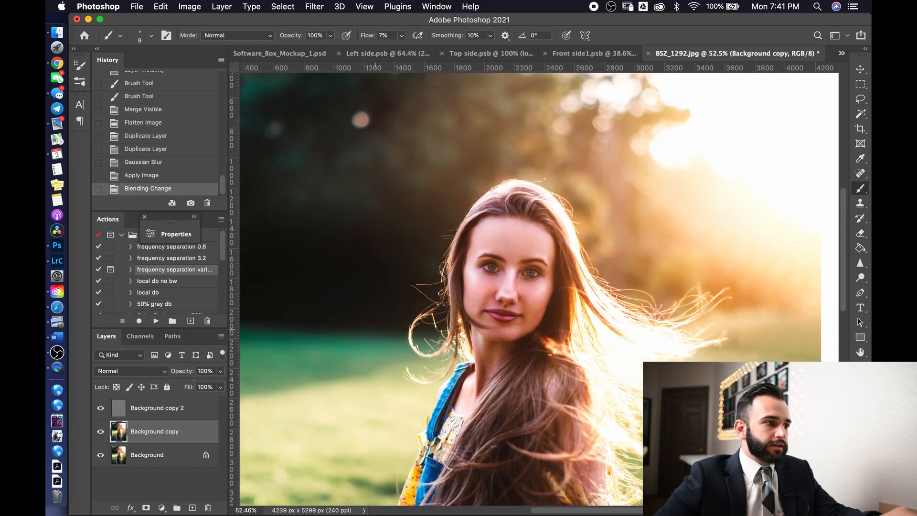
On the Background copy 2 texture layer, try cloning cheek skin over the mouth corner at the image's left with a 103 px Clone Stamp
click(153, 407)
key(s)
scroll(487, 299, up, 5)
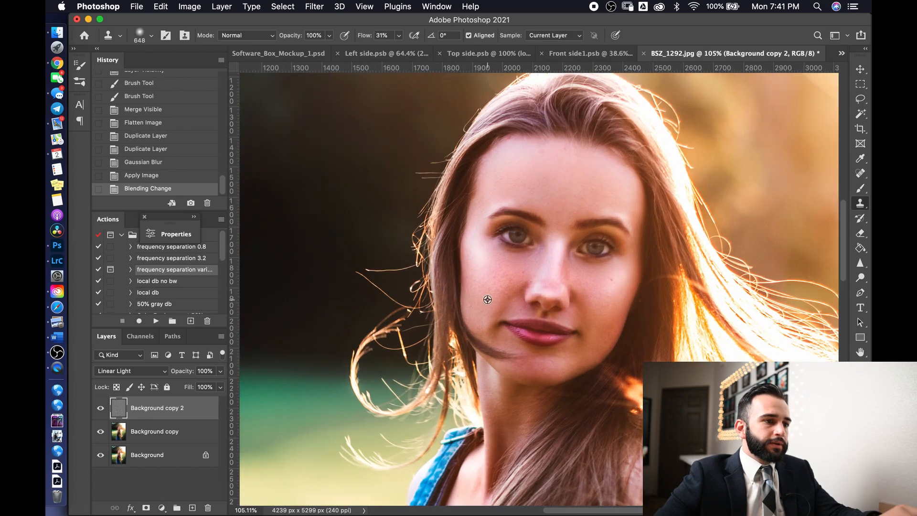
mouse_move(488, 296)
mouse_down()
mouse_move(357, 300)
mouse_move(452, 300)
mouse_up()
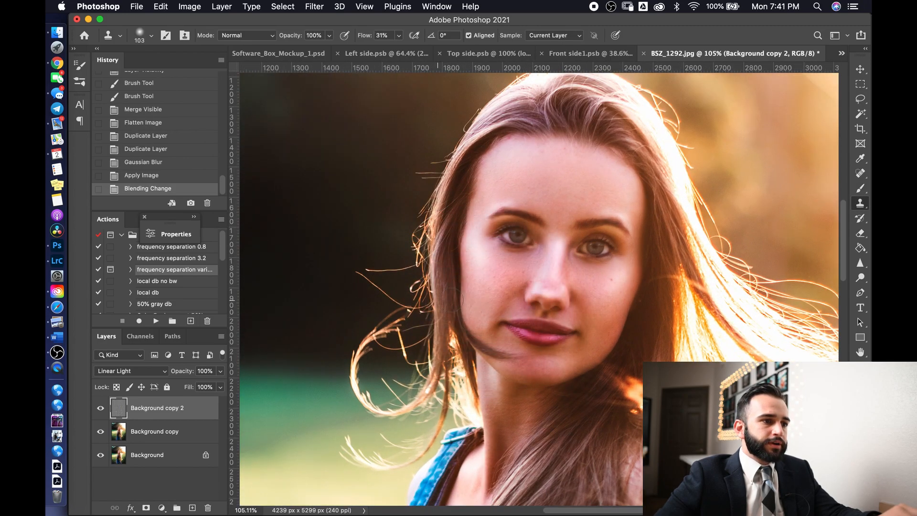
alt+click(493, 297)
drag(516, 332, 512, 326)
click(524, 336)
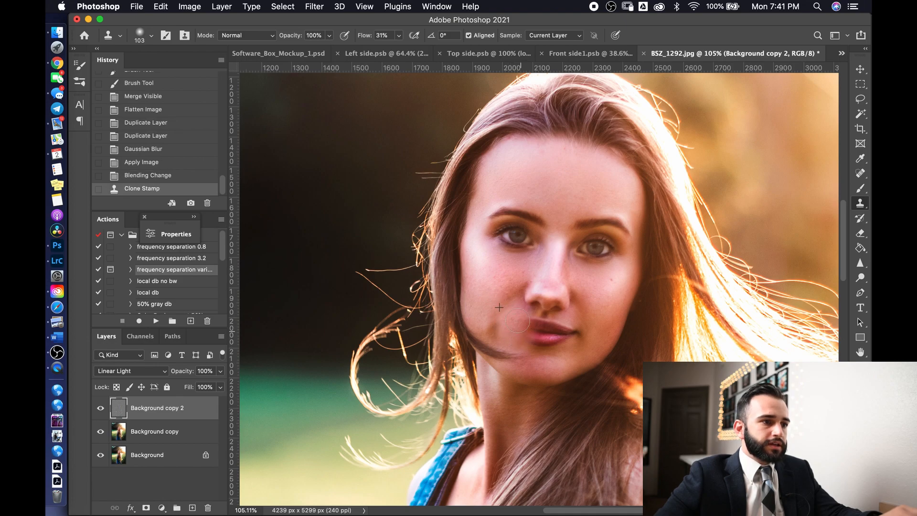
Try cloning sampled cheek skin texture over the rest of the lips on the Background copy 2 layer
alt+click(598, 316)
mouse_move(574, 335)
mouse_down()
mouse_move(550, 341)
mouse_move(565, 336)
mouse_move(536, 328)
mouse_move(535, 341)
mouse_move(527, 323)
mouse_move(538, 330)
mouse_move(498, 313)
mouse_move(547, 328)
mouse_move(550, 343)
mouse_move(516, 311)
mouse_move(559, 337)
mouse_up()
alt+click(605, 319)
key(super+z)
key(super+z)
alt+click(491, 283)
scroll(563, 285, down, 10)
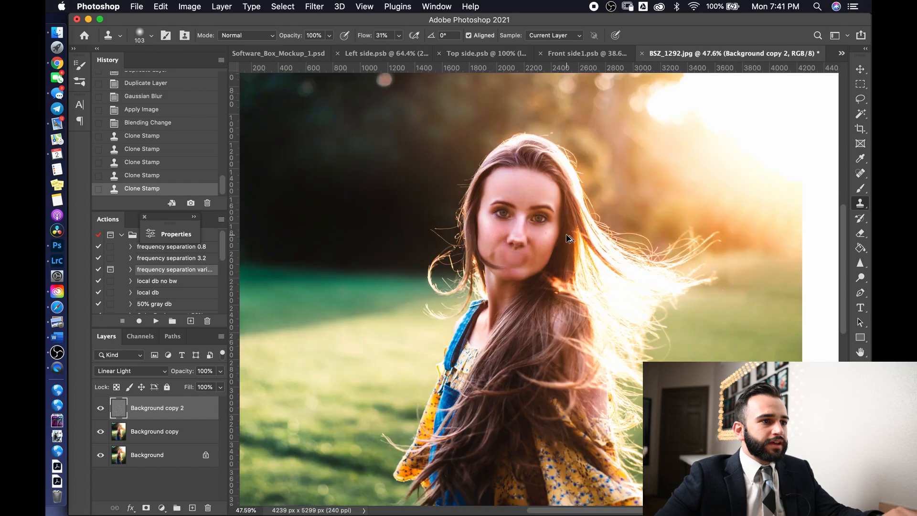
Undo all the Clone Stamp strokes over the mouth, back to the frequency separation's blending change
scroll(554, 234, up, 2)
key(super+z)
key(super+z)
key(super+z)
key(super+z)
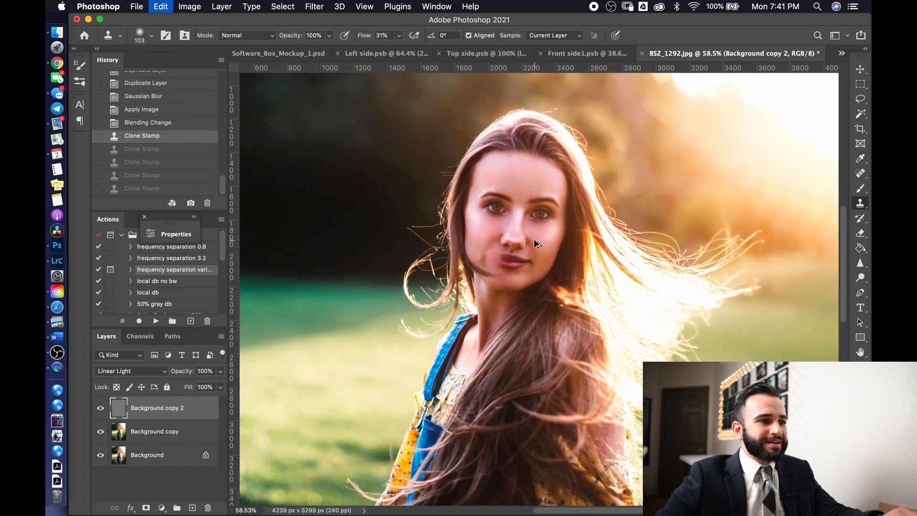
key(super+z)
key(super+z)
key(super+shift+z)
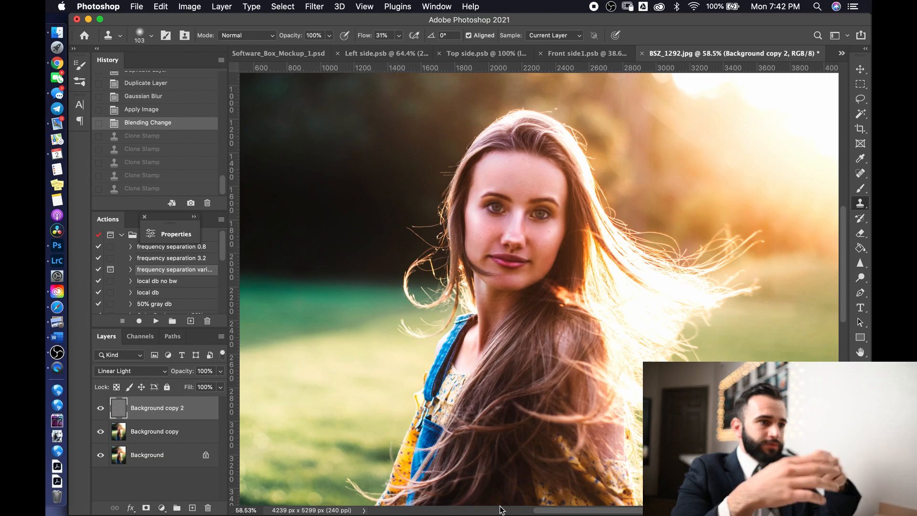
Play the "Sharpen & Export copy" action on the portrait
scroll(480, 215, down, 5)
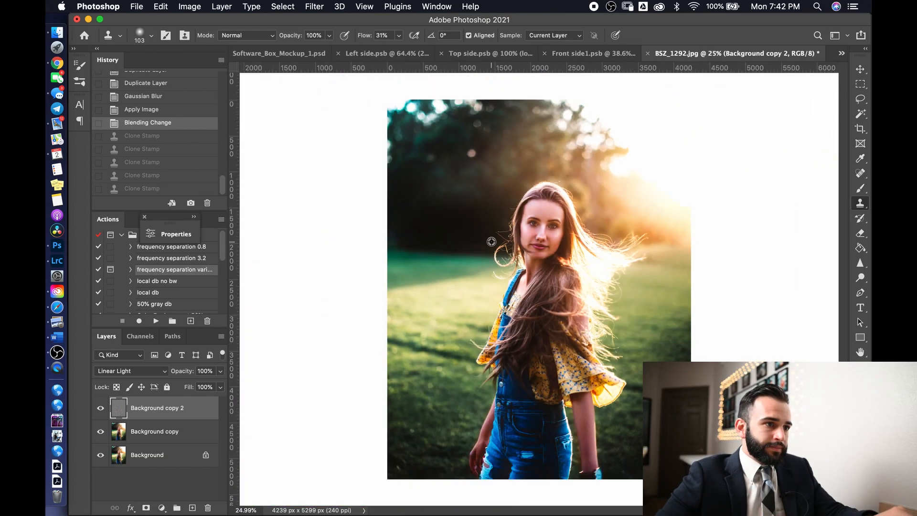
scroll(182, 287, down, 5)
click(165, 271)
click(155, 321)
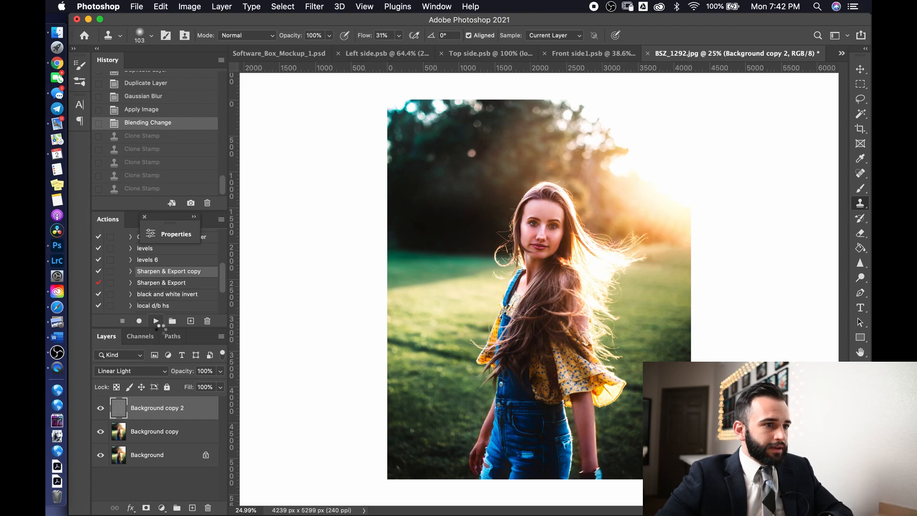